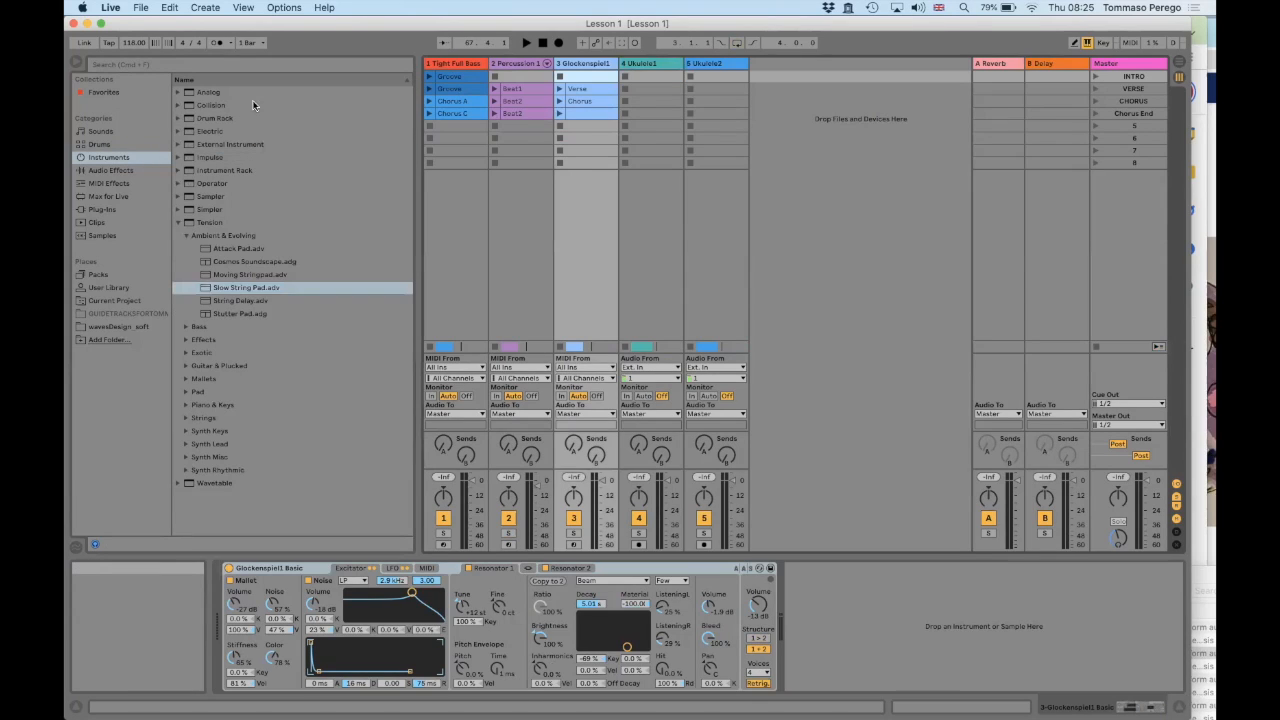
- Add the Slow String Pad preset from Tension's Ambient & Evolving folder as a new MIDI track and select that track
{"action": "left_click", "coordinate": [110, 169]}
{"action": "left_click", "coordinate": [109, 158]}
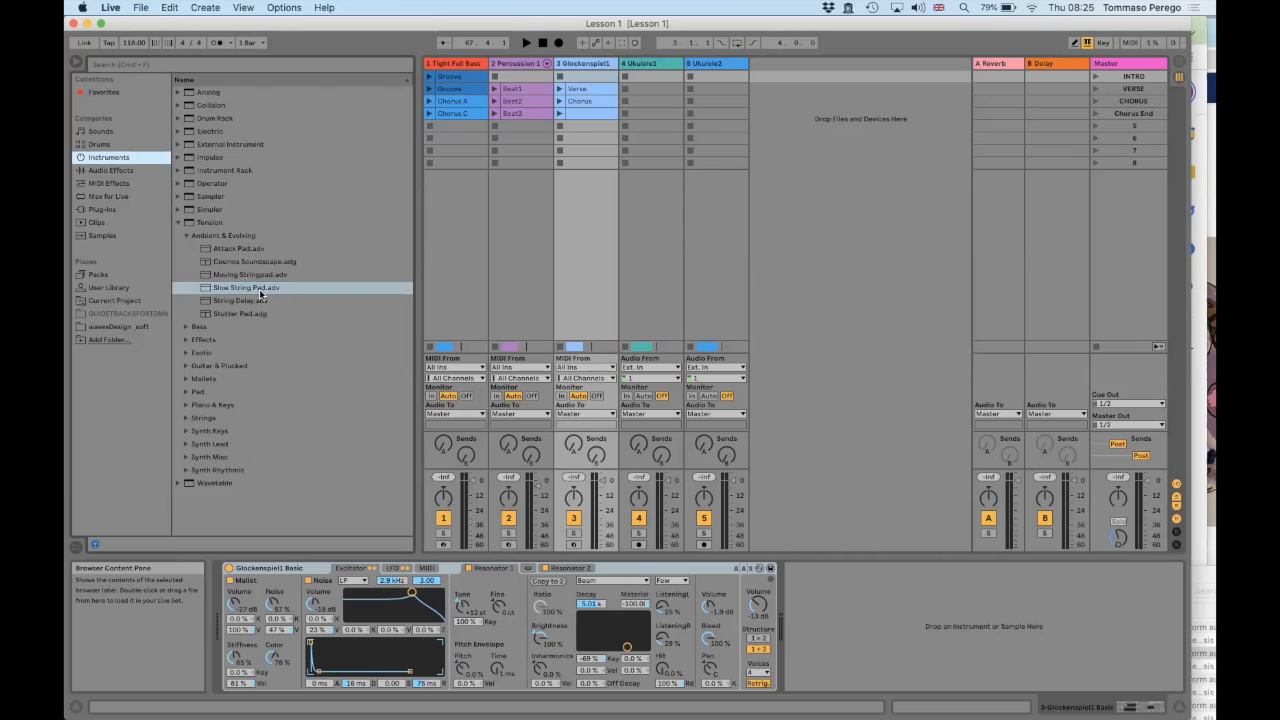
{"action": "left_click", "coordinate": [228, 237]}
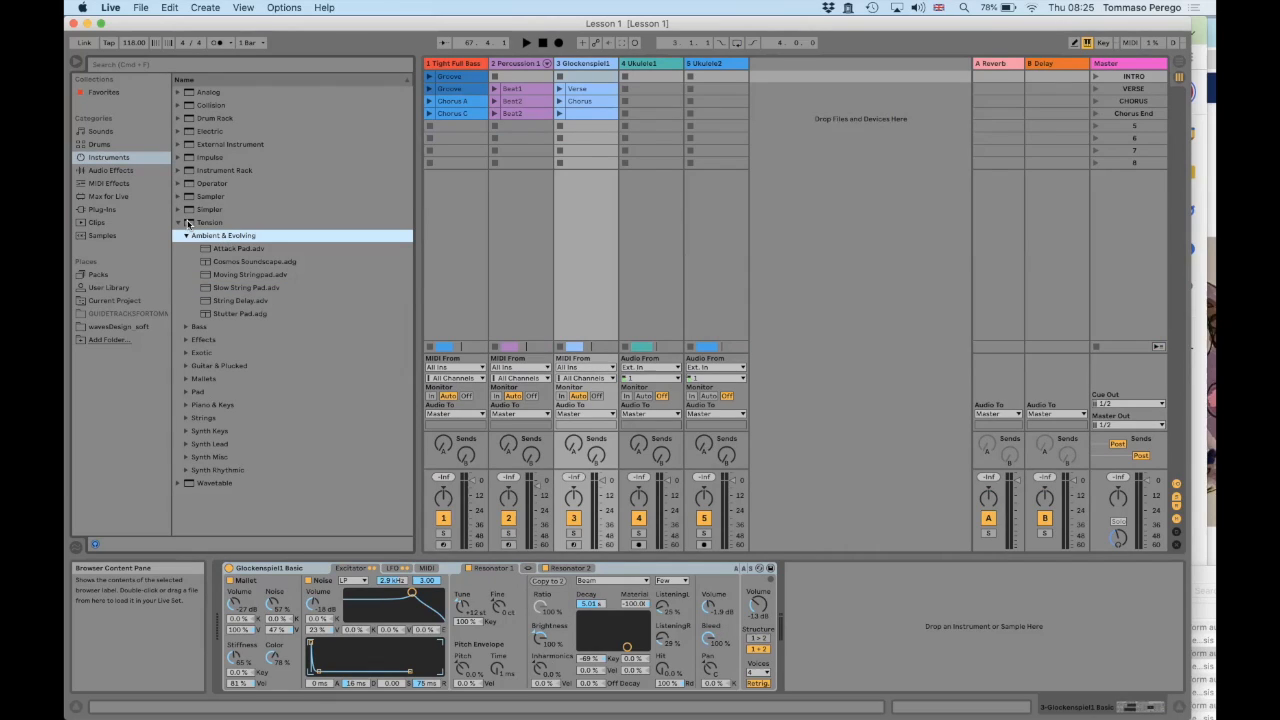
{"action": "left_click", "coordinate": [179, 224]}
{"action": "left_click", "coordinate": [178, 224]}
{"action": "left_click", "coordinate": [219, 237]}
{"action": "left_click", "coordinate": [230, 287]}
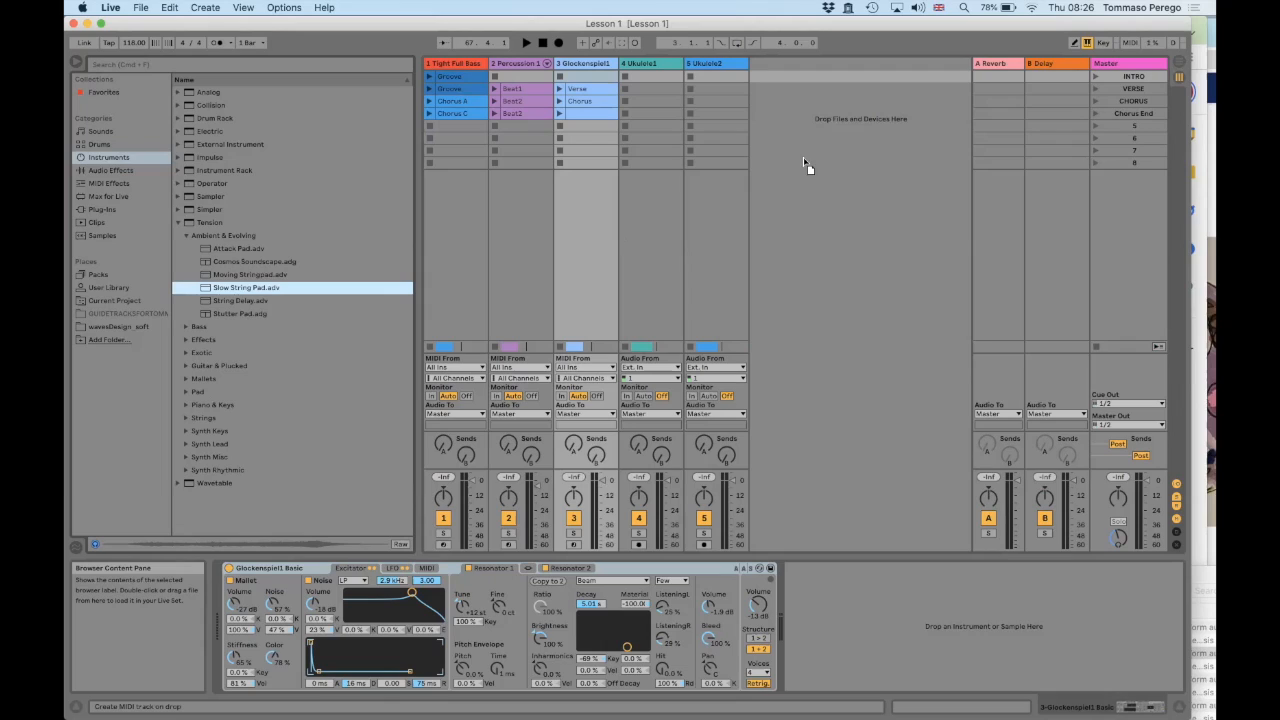
{"action": "left_click_drag", "start_coordinate": [806, 150], "coordinate": [818, 136]}
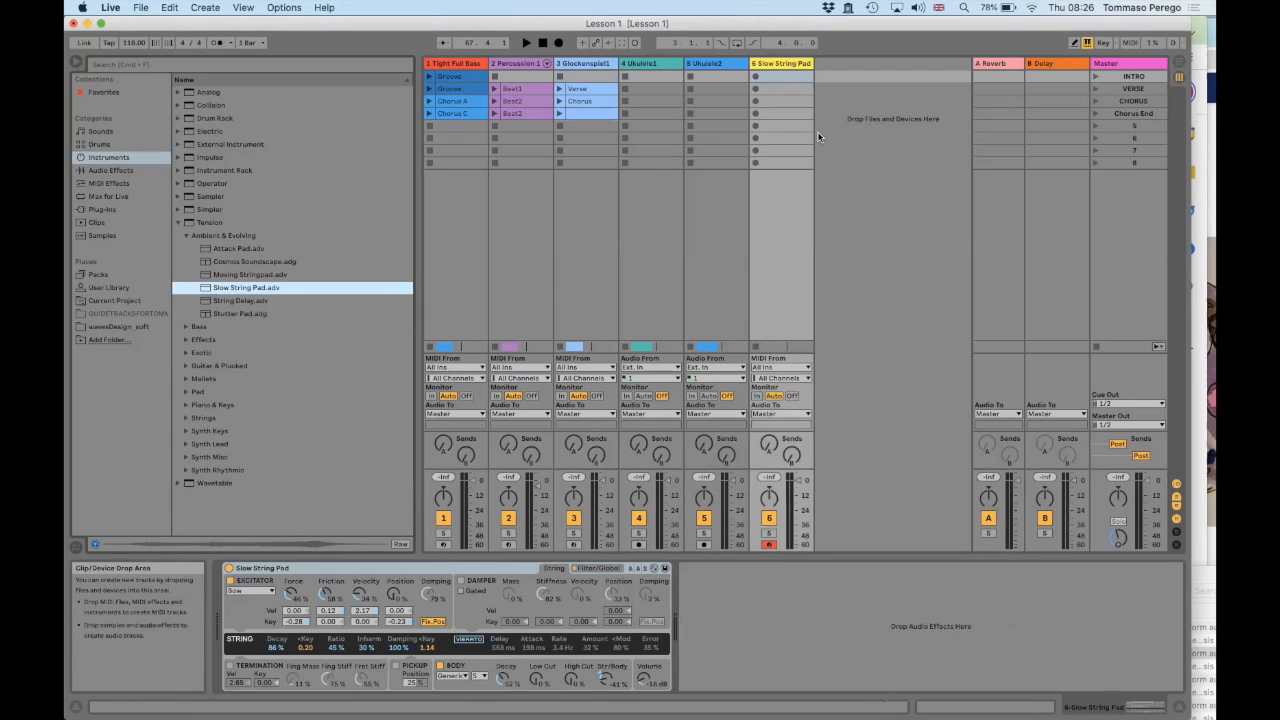
{"action": "left_click", "coordinate": [782, 66]}
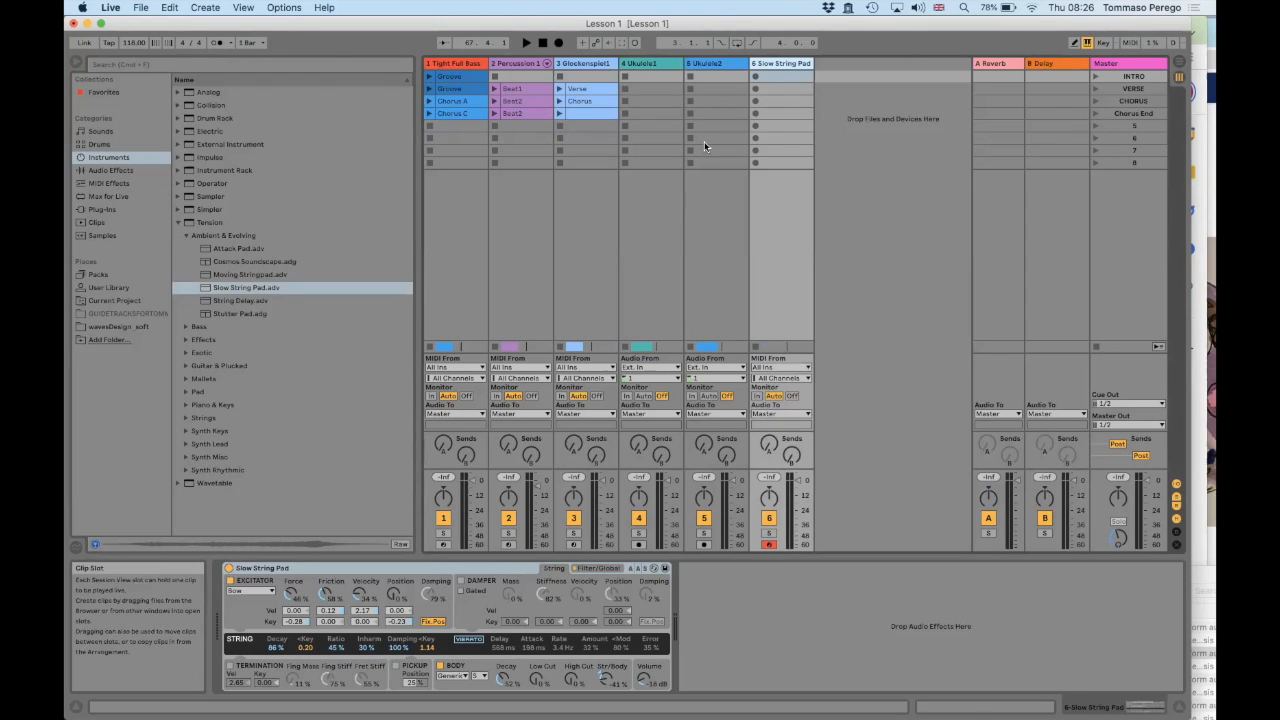
- Audition the Slow String Pad sound by playing several notes with the computer MIDI keyboard
{"action": "left_click_drag", "start_coordinate": [898, 193], "coordinate": [613, 177]}
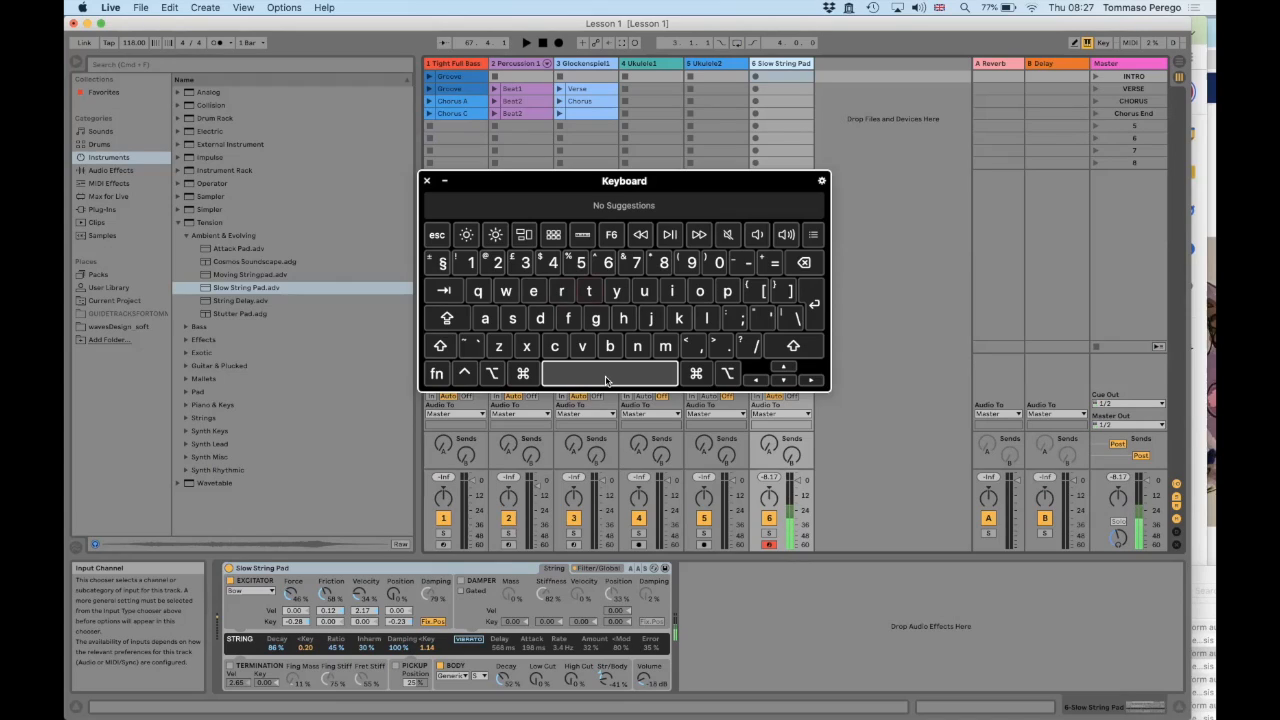
{"action": "key", "text": "y"}
{"action": "key", "text": "u"}
{"action": "key", "text": "s"}
{"action": "key", "text": "e"}
{"action": "key", "text": "d"}
{"action": "key", "text": "f"}
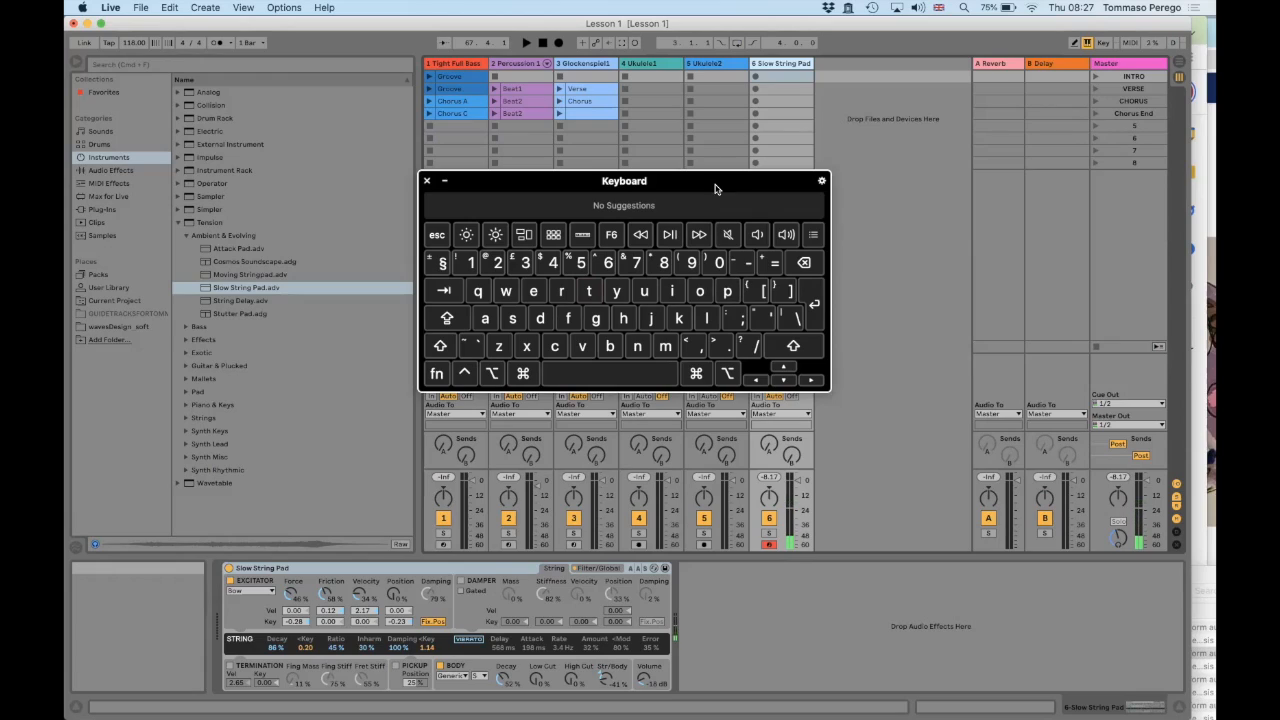
- Try the computer MIDI keyboard's octave range up to C4–D5, set it to C2–D3, and play test notes
{"action": "key", "text": "z"}
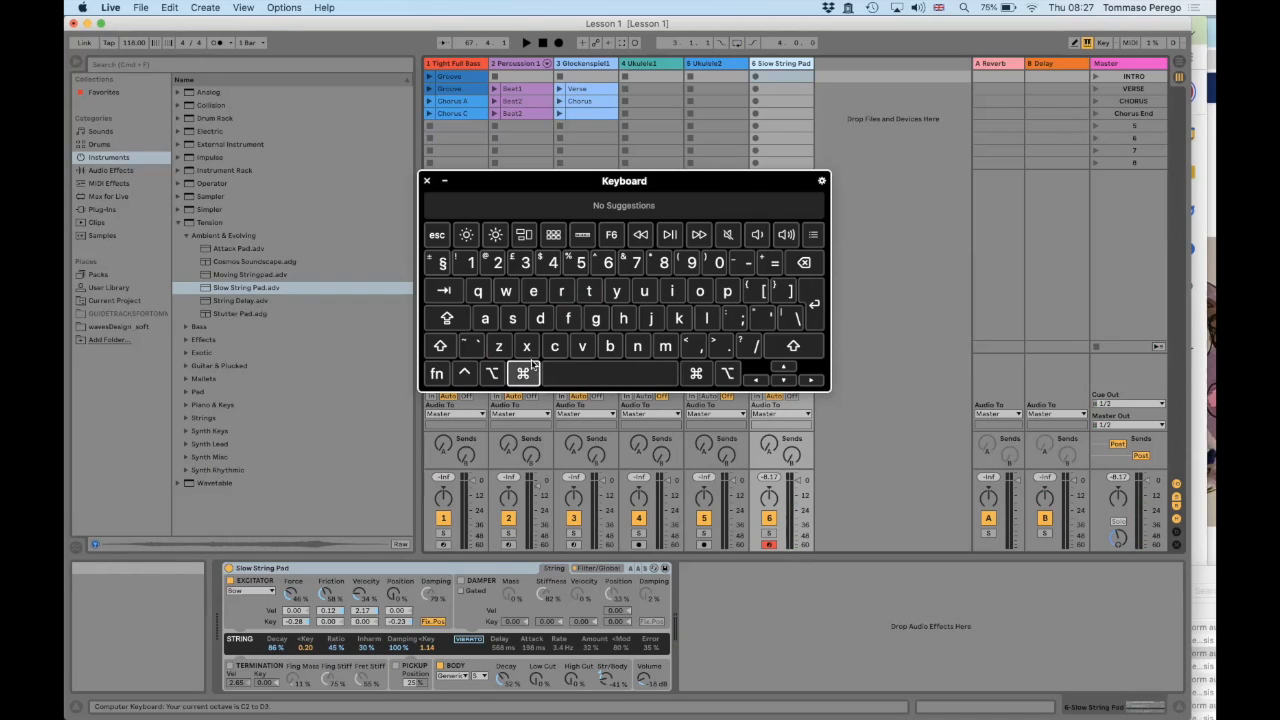
{"action": "left_click", "coordinate": [529, 354]}
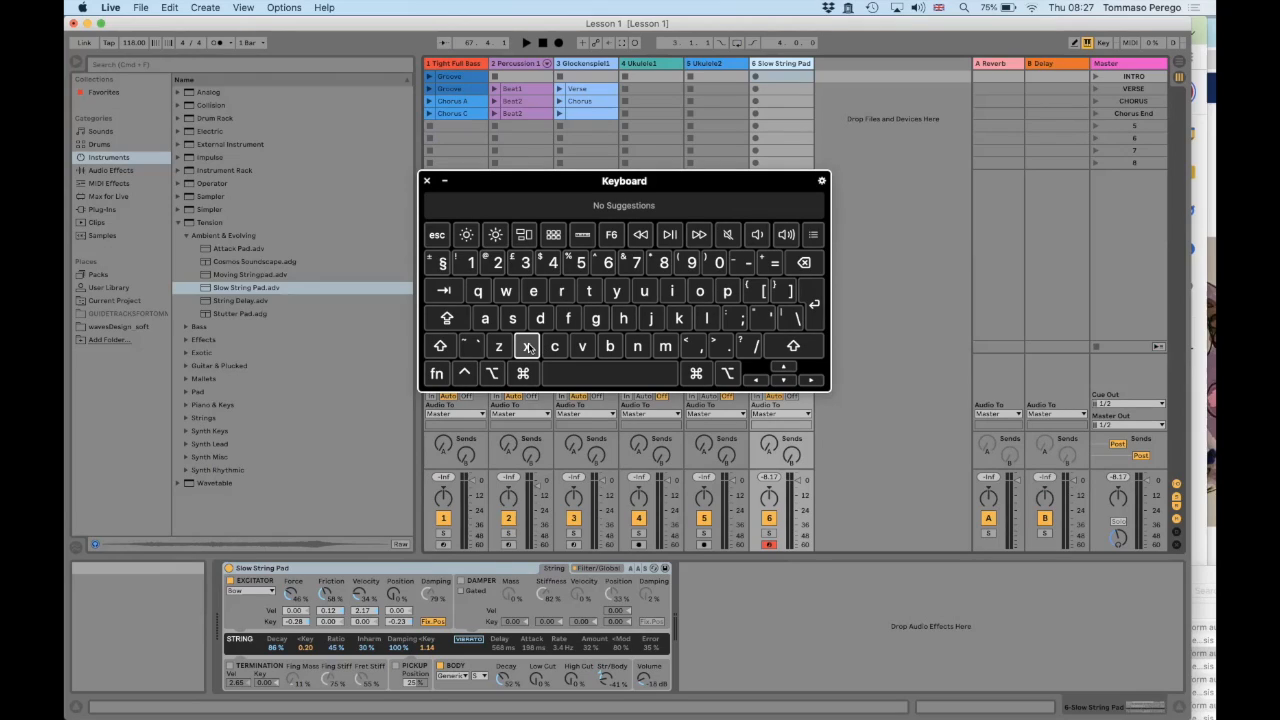
{"action": "left_click", "coordinate": [503, 347]}
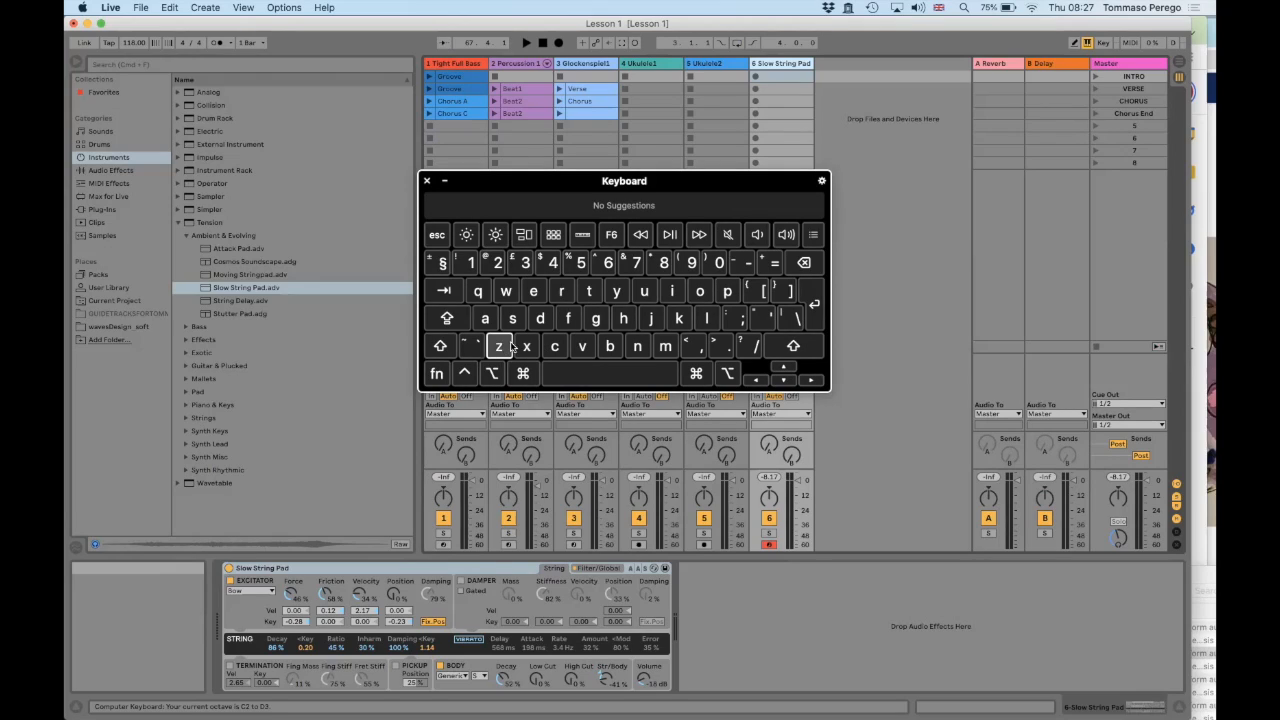
{"action": "left_click", "coordinate": [523, 348]}
{"action": "left_click", "coordinate": [523, 348]}
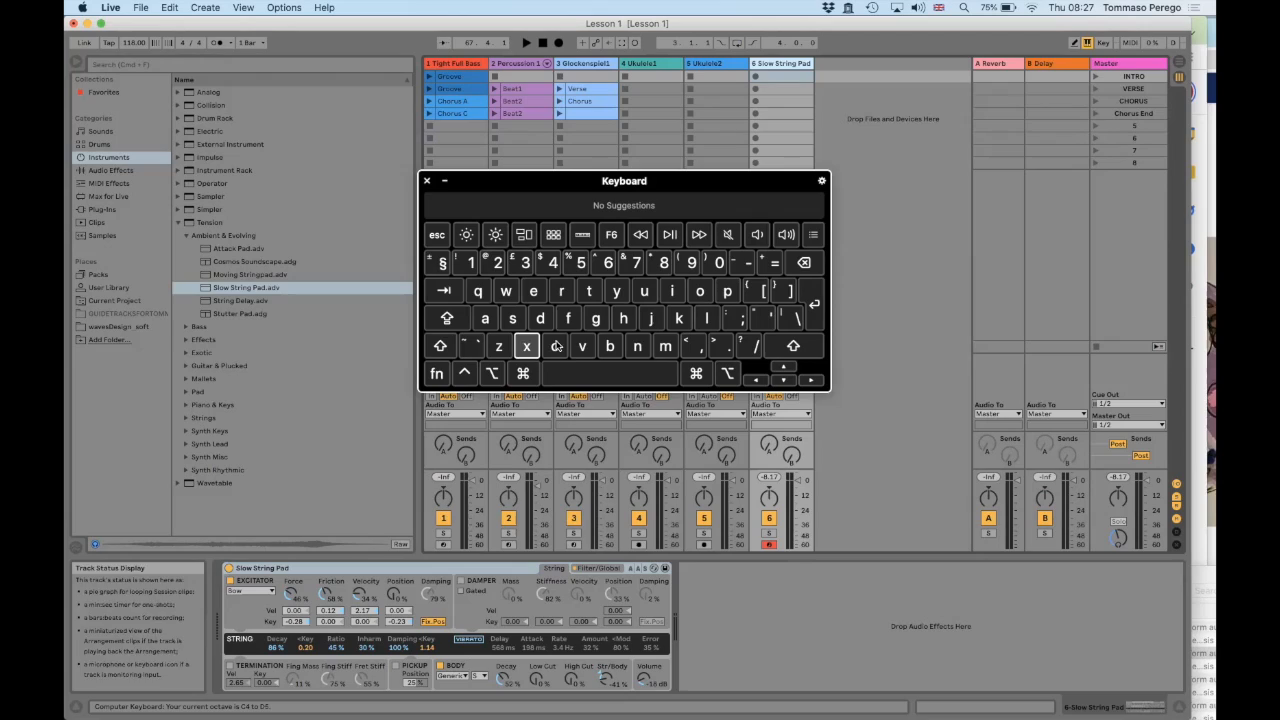
{"action": "key", "text": "a"}
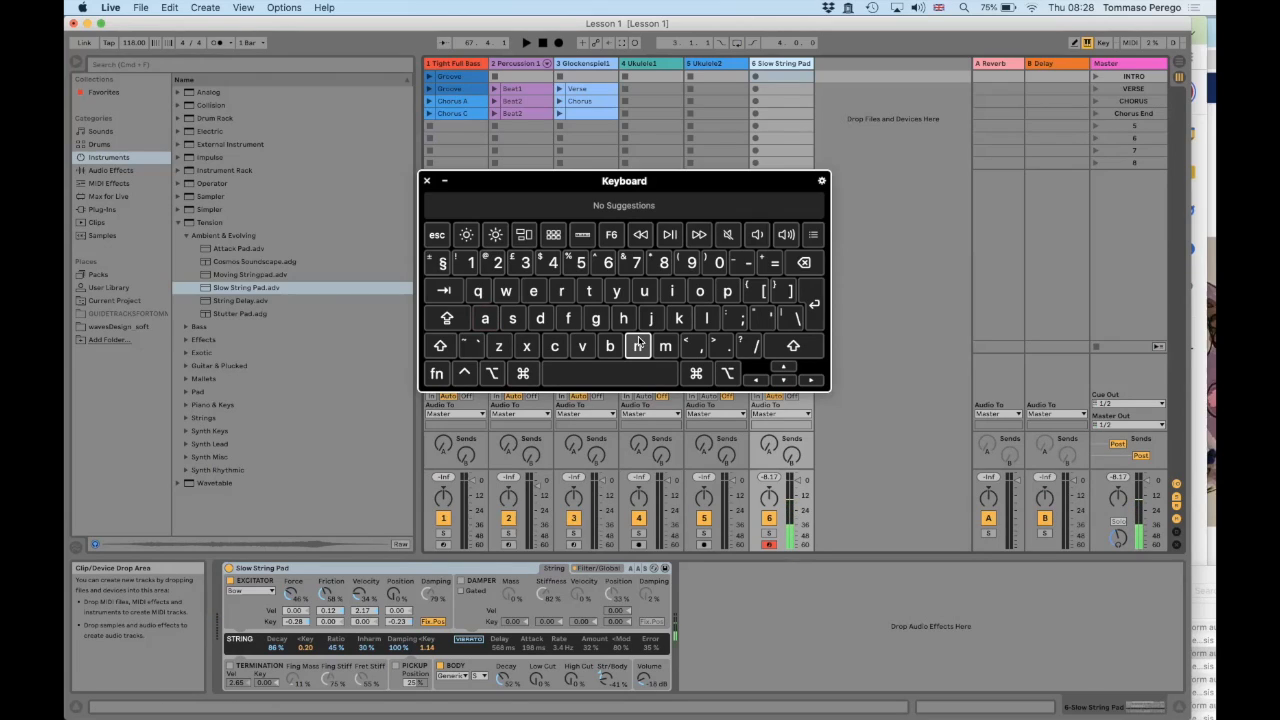
{"action": "key", "text": "x"}
{"action": "key", "text": "z"}
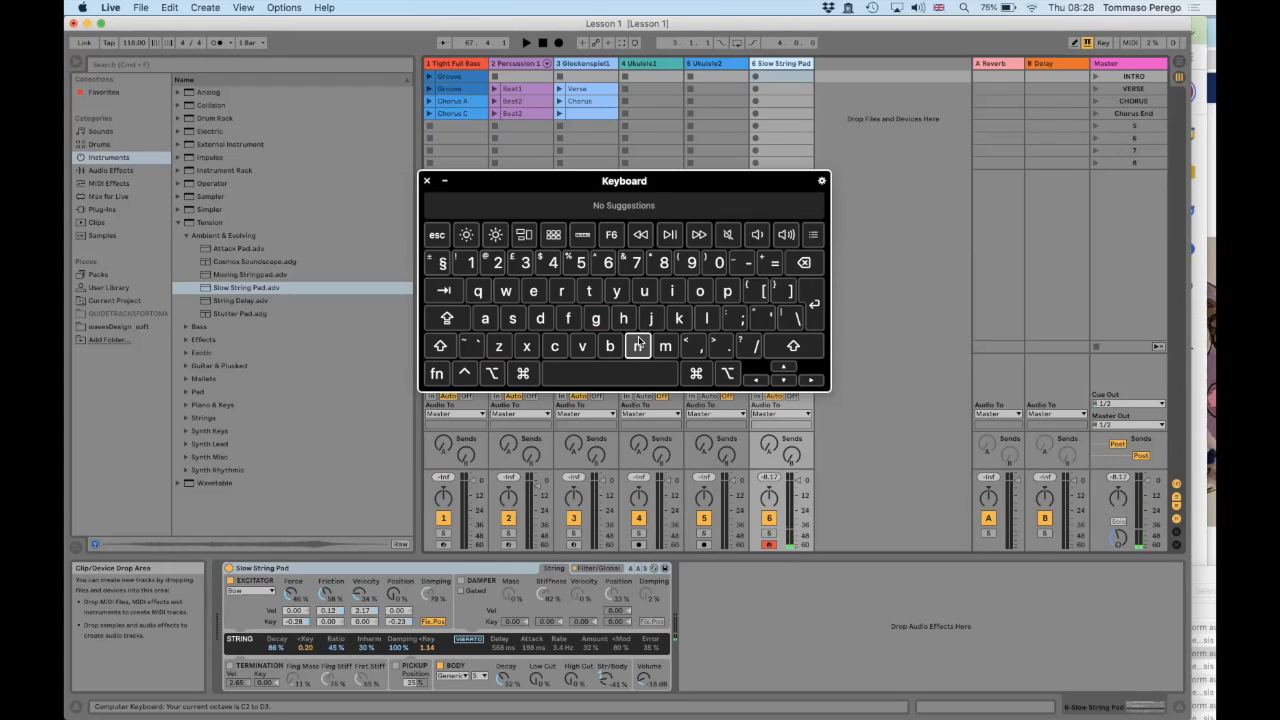
{"action": "key", "text": "a"}
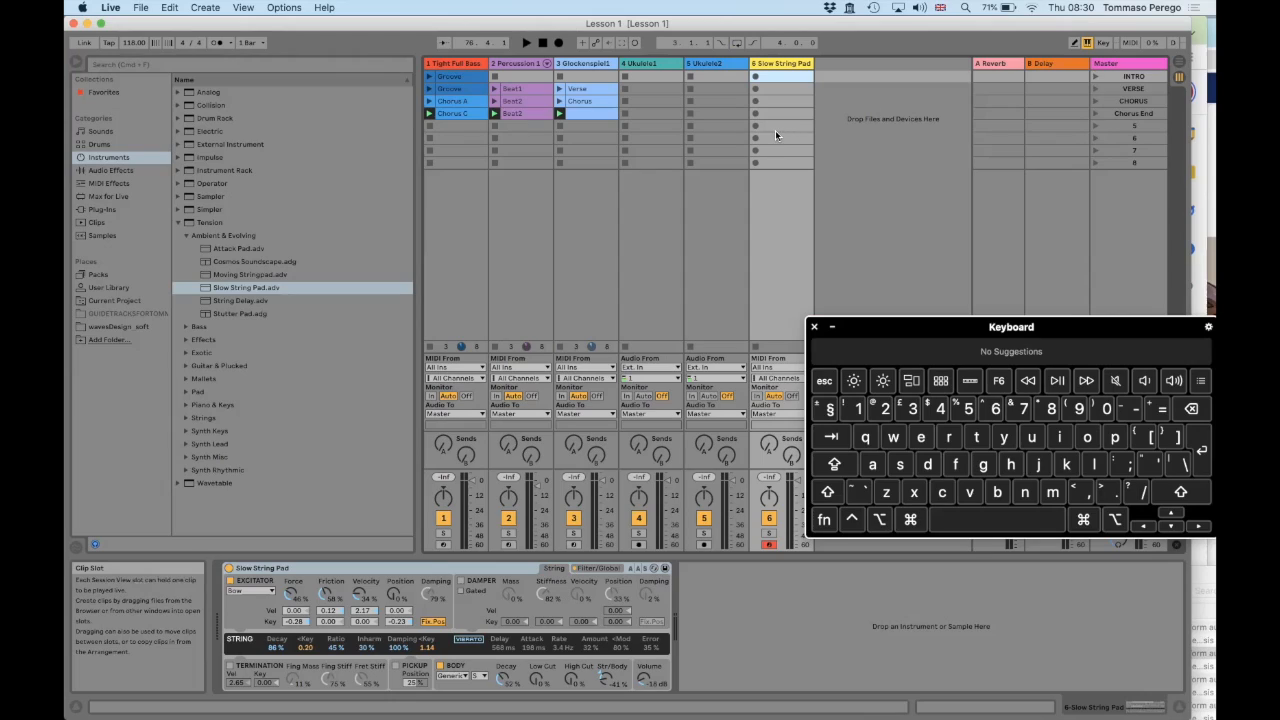
- Turn on the metronome, and show the Arrangement View with playback returned to the arrangement
{"action": "left_click", "coordinate": [217, 43]}
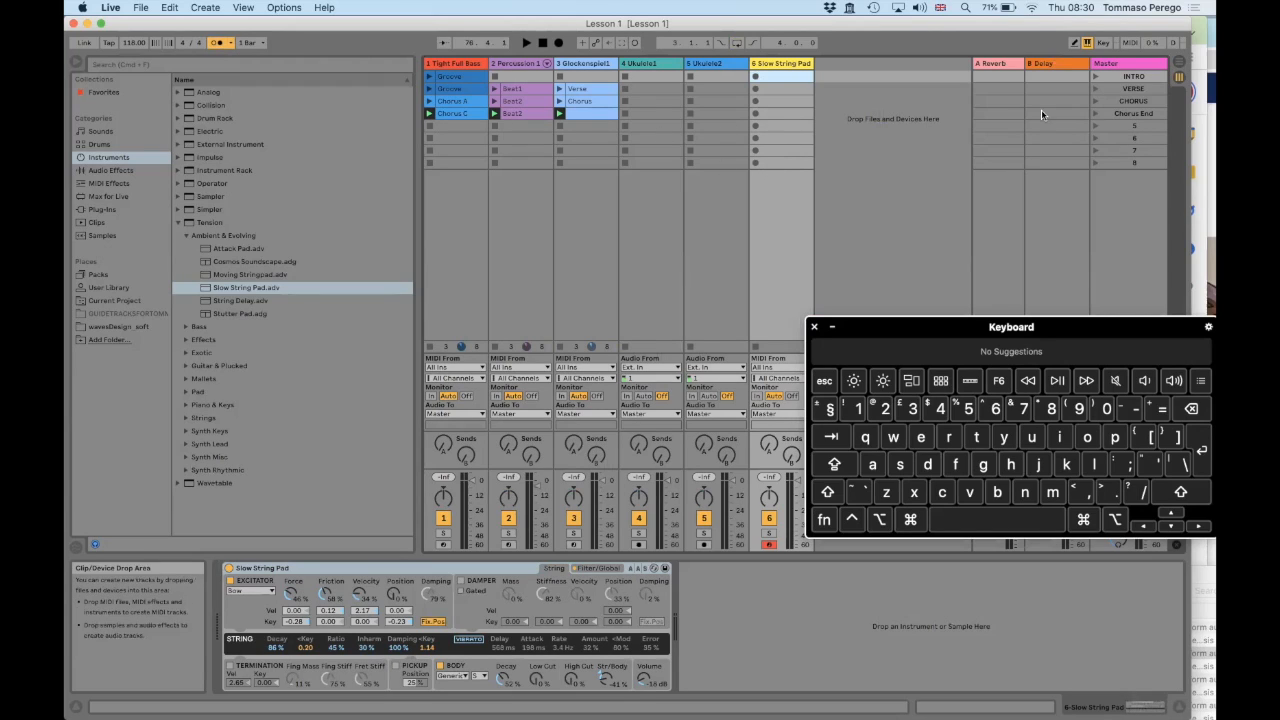
{"action": "left_click_drag", "start_coordinate": [1006, 322], "coordinate": [884, 372]}
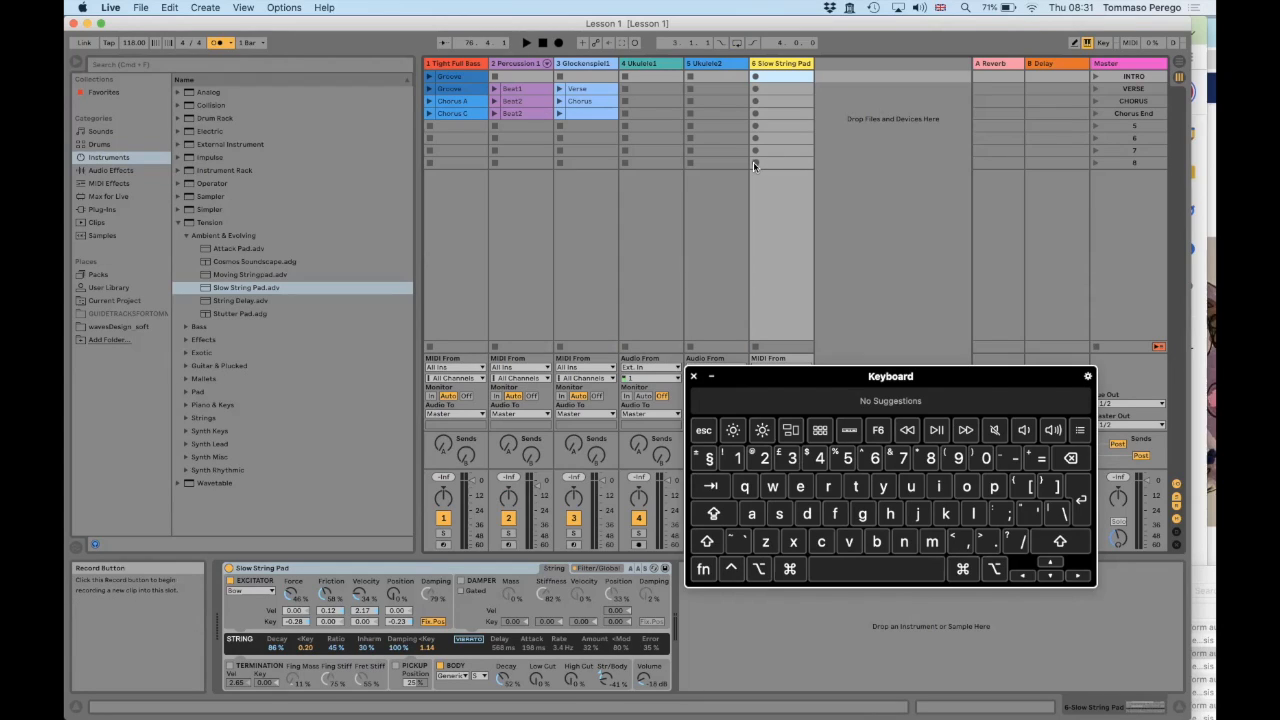
{"action": "key", "text": "Tab"}
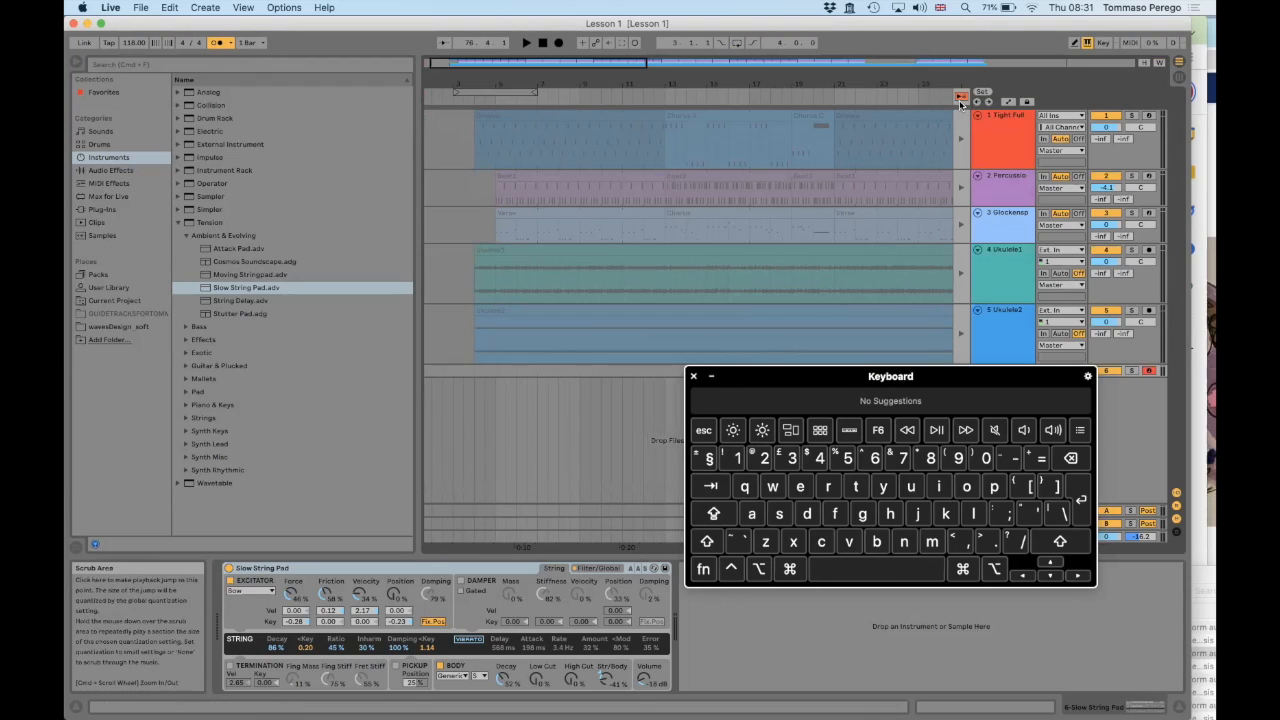
{"action": "left_click", "coordinate": [960, 97]}
{"action": "scroll", "coordinate": [888, 194], "scroll_direction": "right", "scroll_amount": 5}
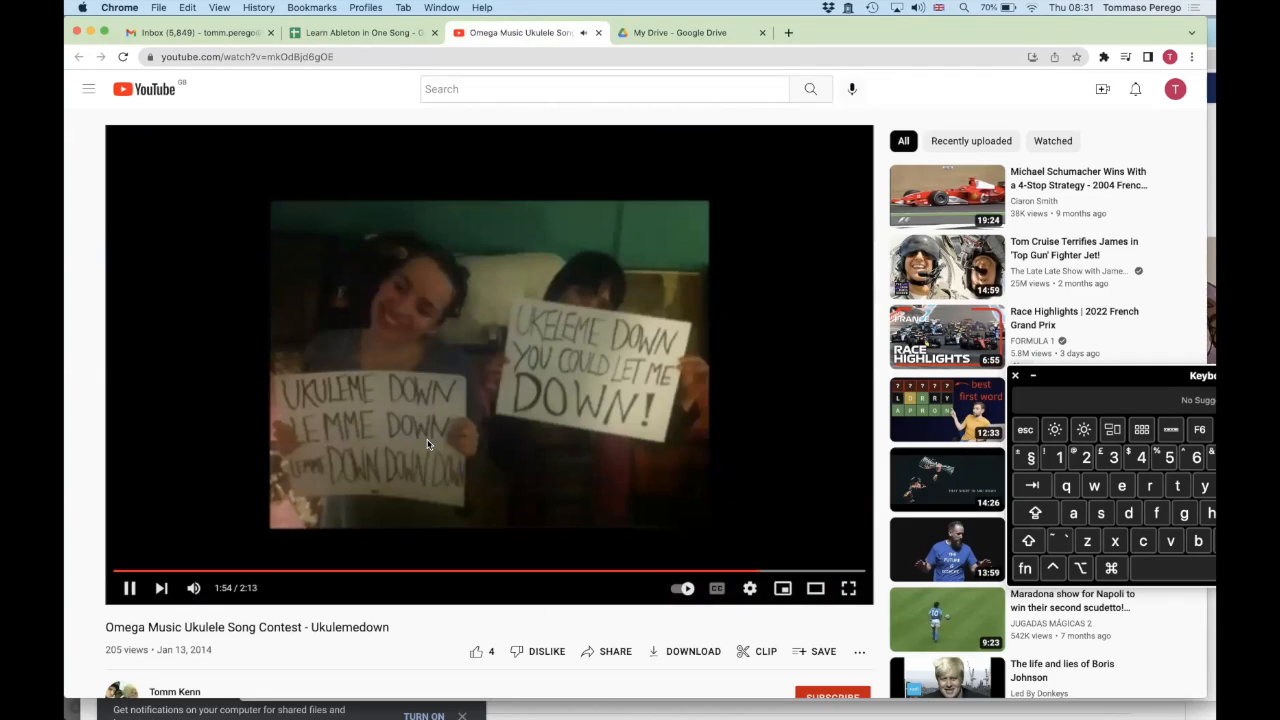
- Pause the Ukulemedown video in the browser and switch back to Ableton Live
{"action": "left_click", "coordinate": [427, 439]}
{"action": "key", "text": "super+Tab"}
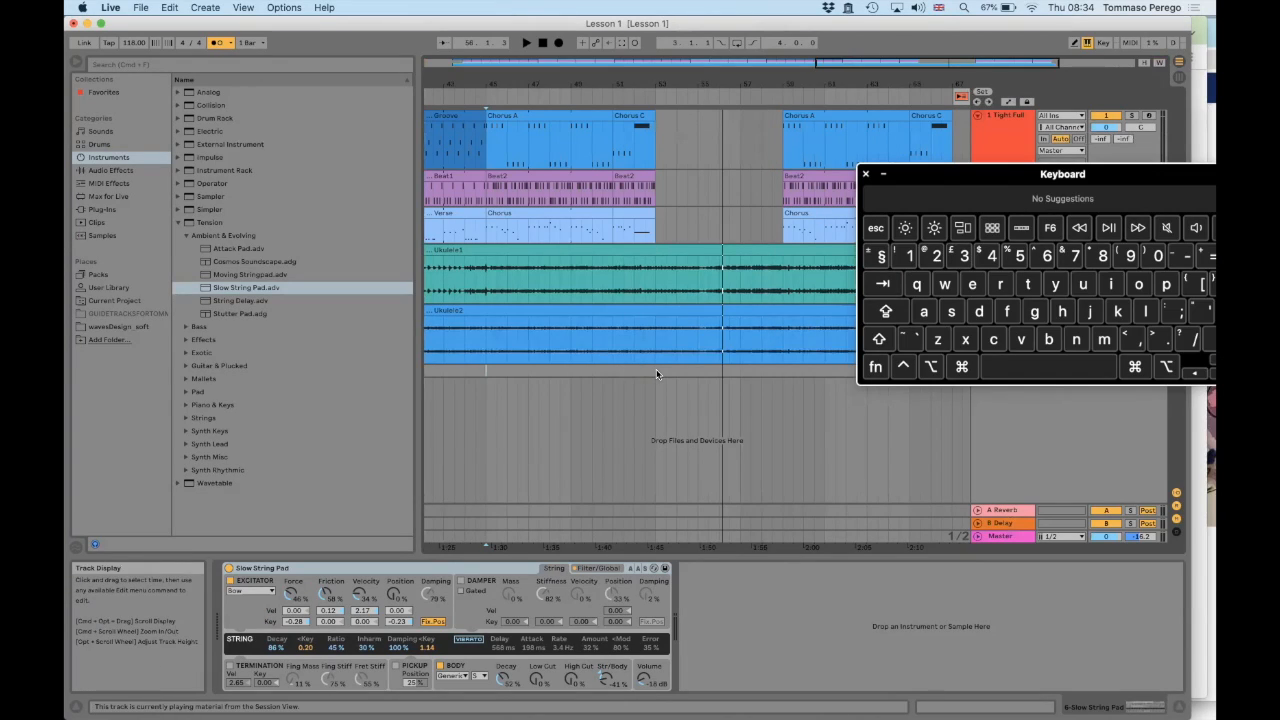
- Place the insert marker on the Slow String Pad track at the end of Chorus C and rehearse the notes C, F, G, C
{"action": "left_click", "coordinate": [656, 372]}
{"action": "key", "text": "a"}
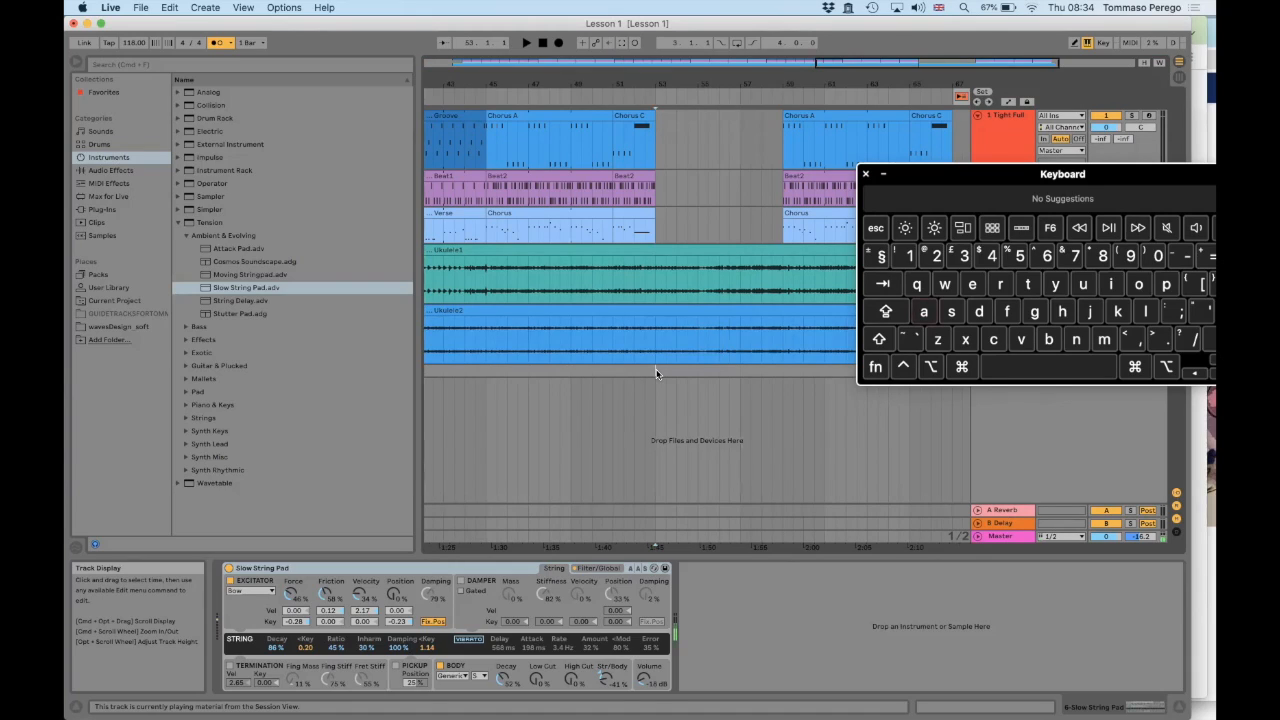
{"action": "key", "text": "f"}
{"action": "key", "text": "g"}
{"action": "key", "text": "a"}
- In the Session View, record a clip in the Slow String Pad track's eighth slot, playing C1, F1, G1 and C1
{"action": "key", "text": "Tab"}
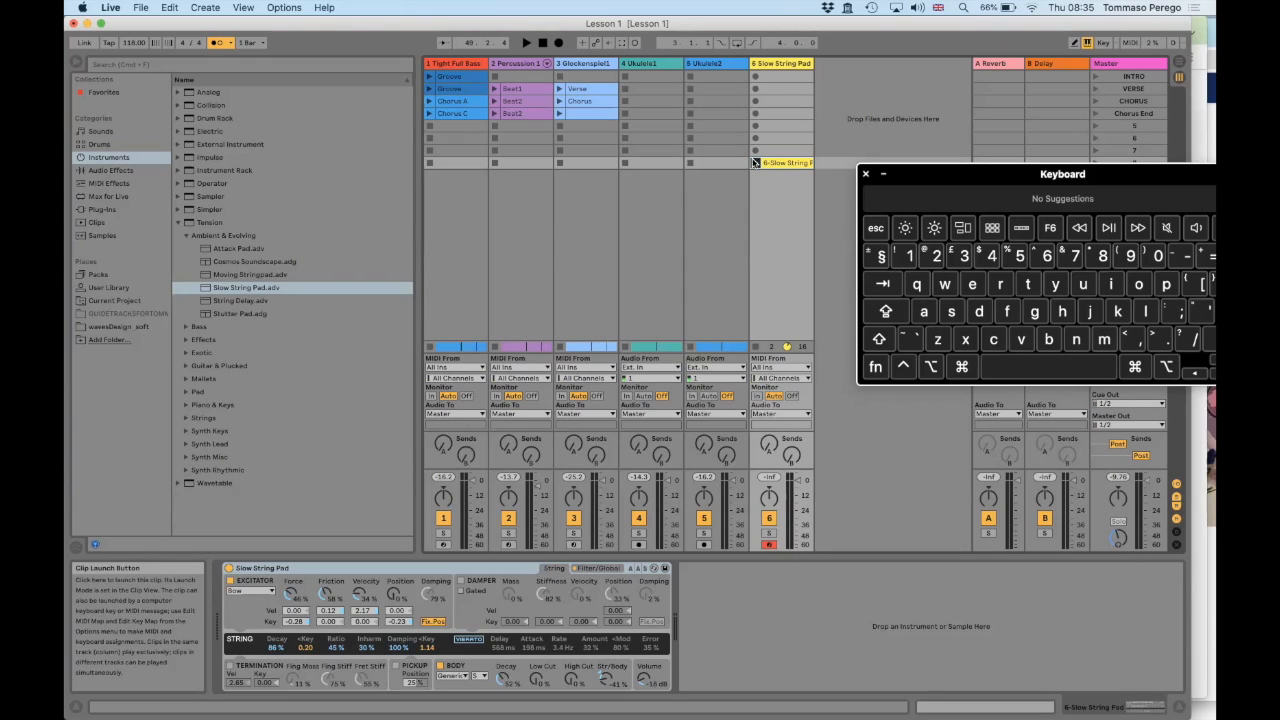
{"action": "left_click", "coordinate": [754, 162]}
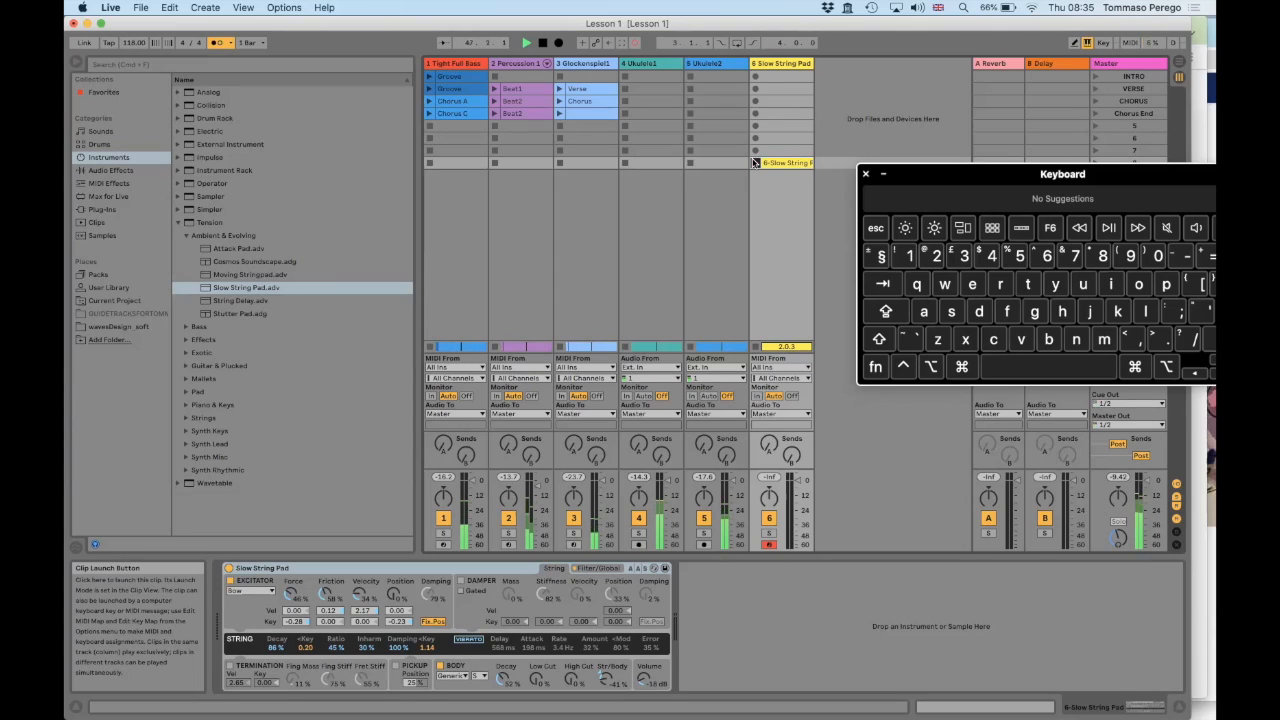
{"action": "left_click", "coordinate": [925, 314]}
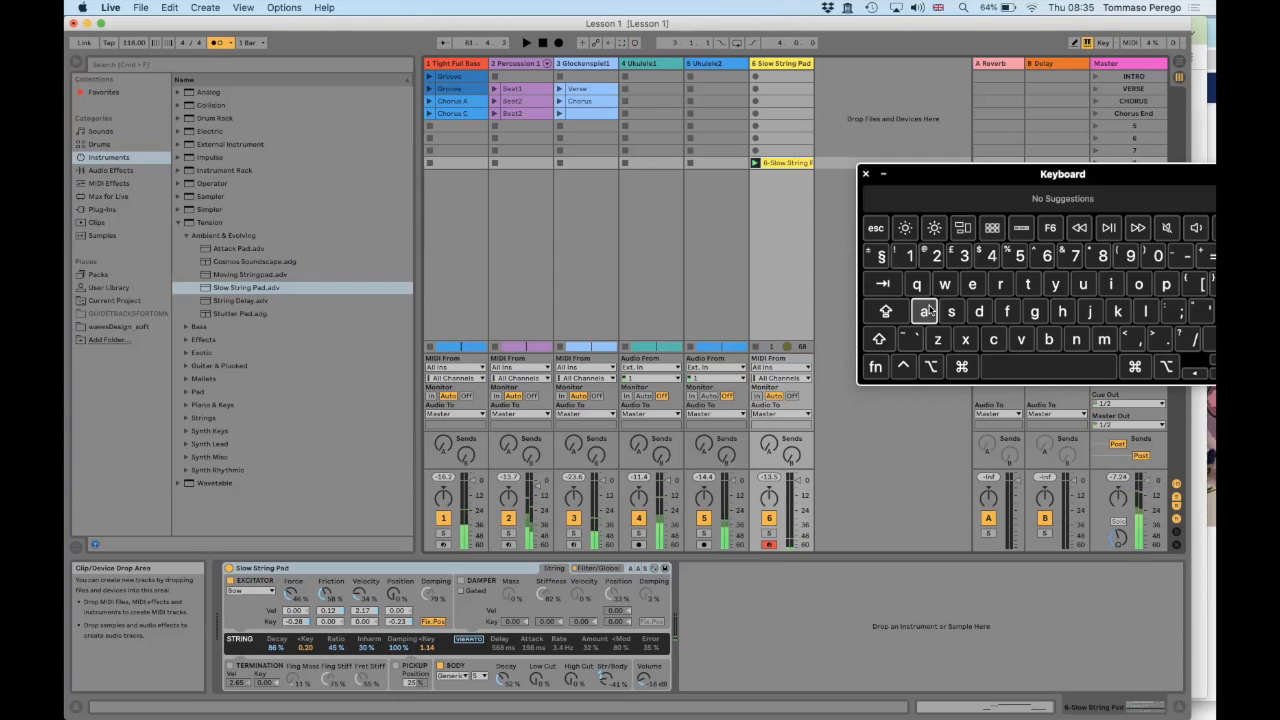
- Open the recorded Slow String Pad clip in the note editor and enlarge its notes around bars 9 to 11
{"action": "double_click", "coordinate": [788, 166]}
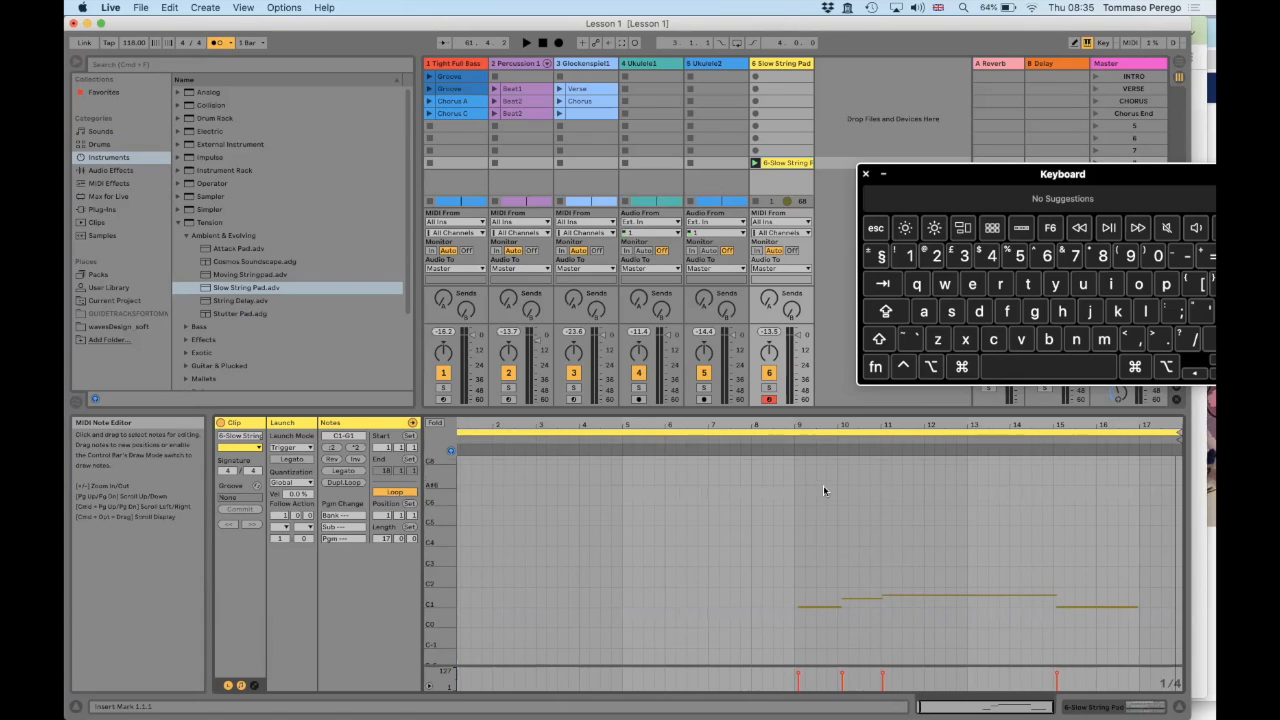
{"action": "left_click_drag", "start_coordinate": [832, 432], "coordinate": [818, 426]}
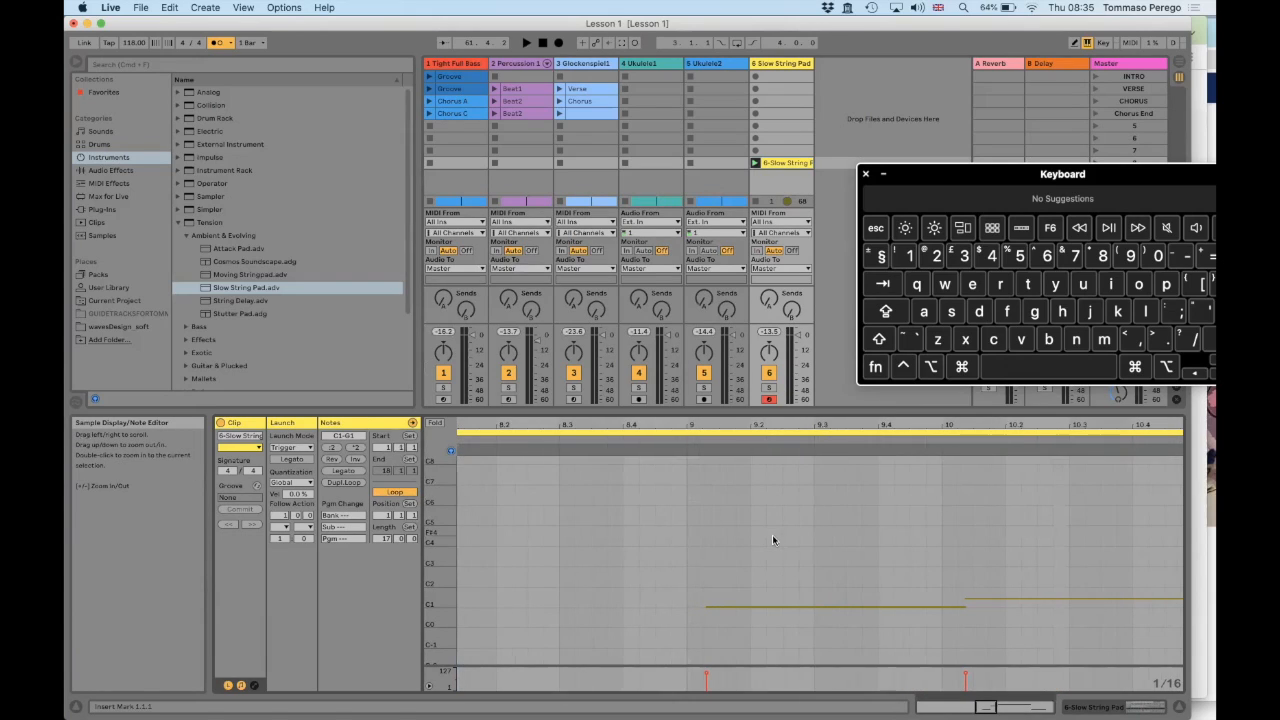
{"action": "scroll", "coordinate": [771, 537], "scroll_direction": "right", "scroll_amount": 4}
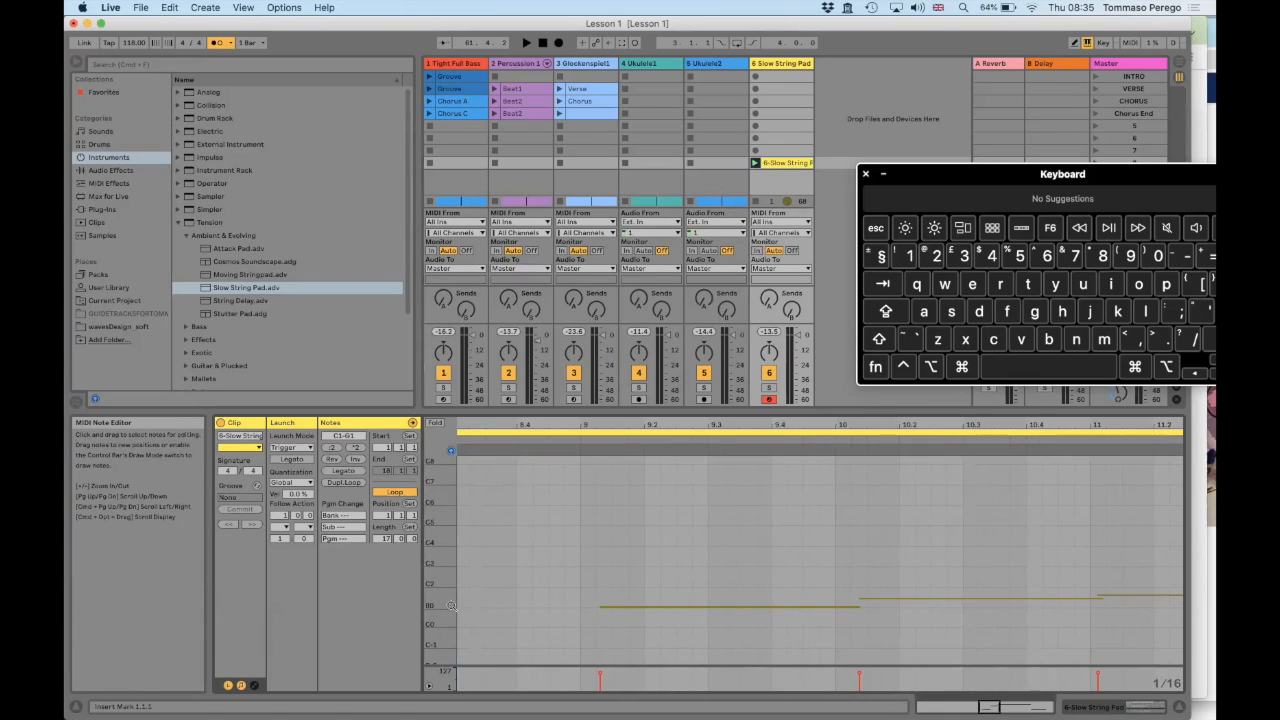
{"action": "left_click_drag", "start_coordinate": [442, 600], "coordinate": [483, 611]}
{"action": "scroll", "coordinate": [483, 611], "scroll_direction": "up", "scroll_amount": 10}
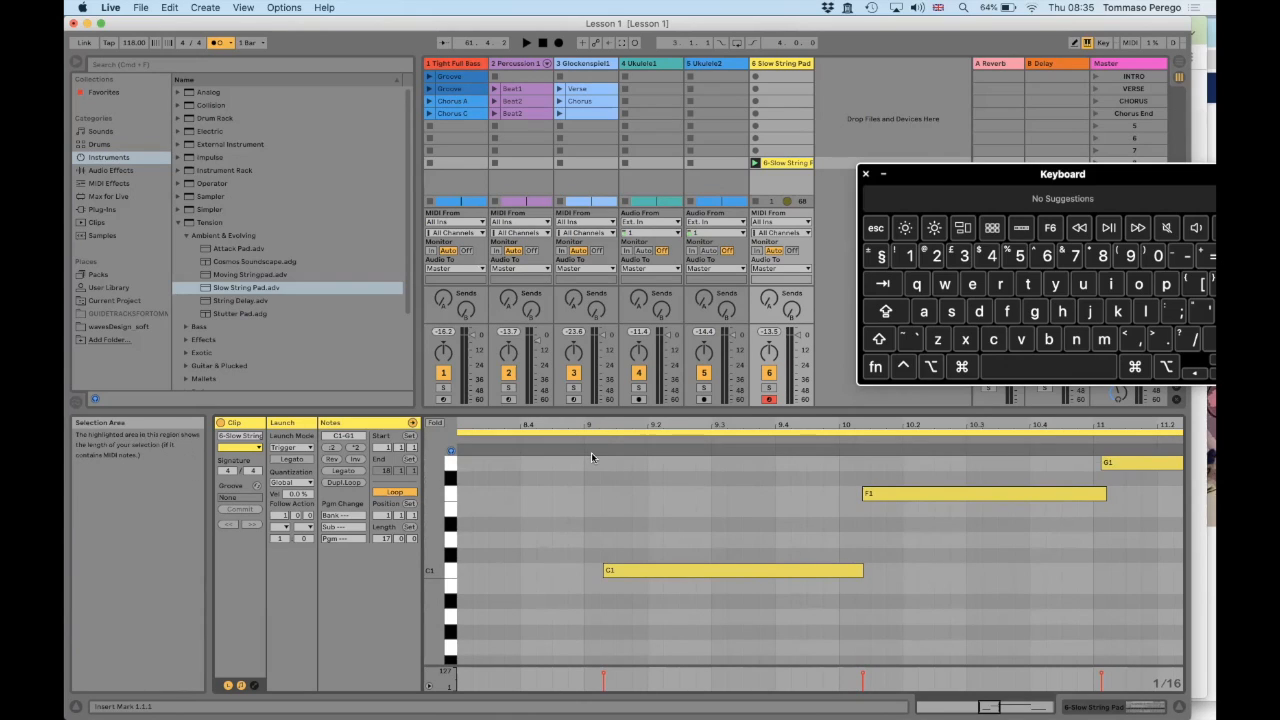
{"action": "key", "text": "Tab"}
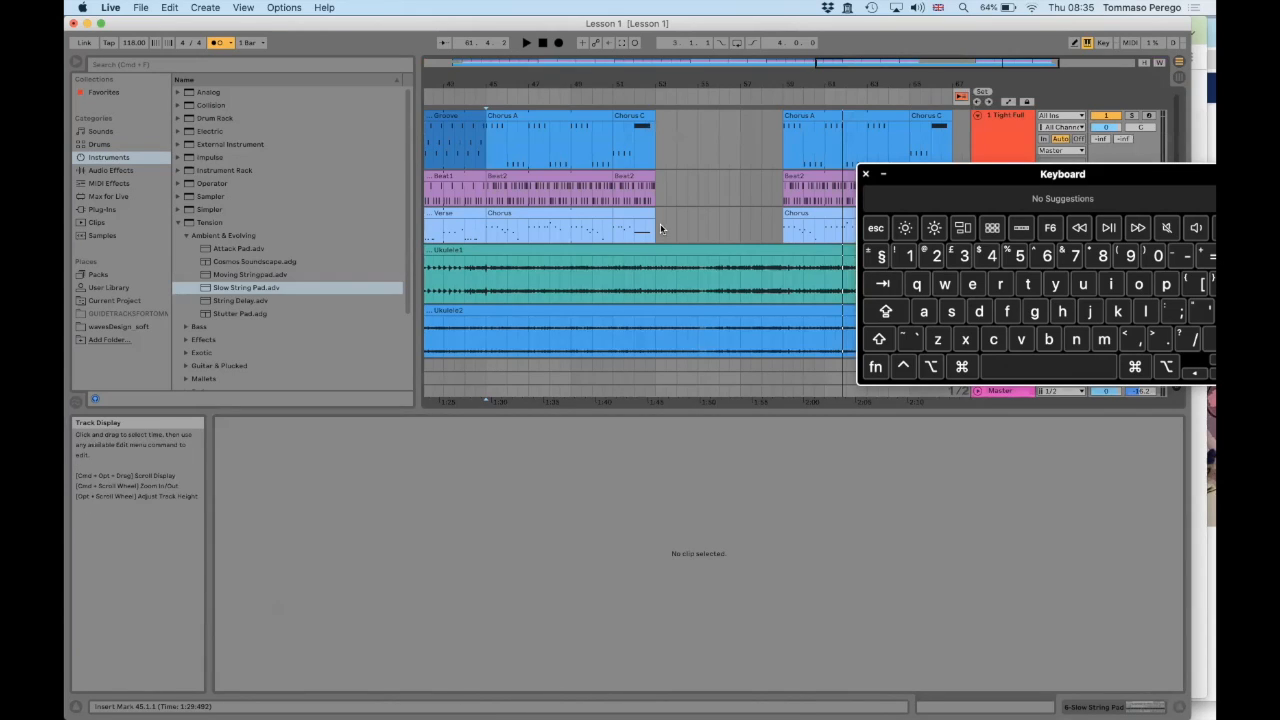
{"action": "key", "text": "Tab"}
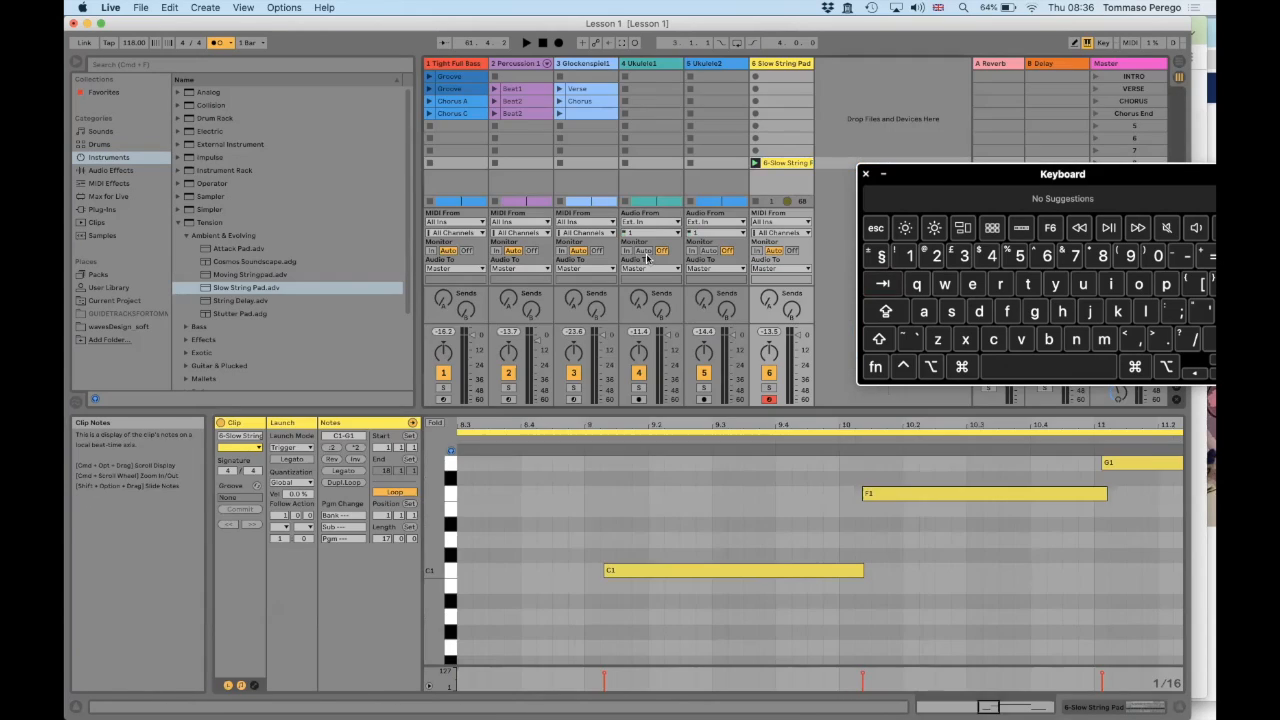
- Set the note editor's fixed grid to 1/16 and align the C1, F1 and G1 notes to the starts of bars 9, 10 and 11
{"action": "right_click", "coordinate": [603, 546]}
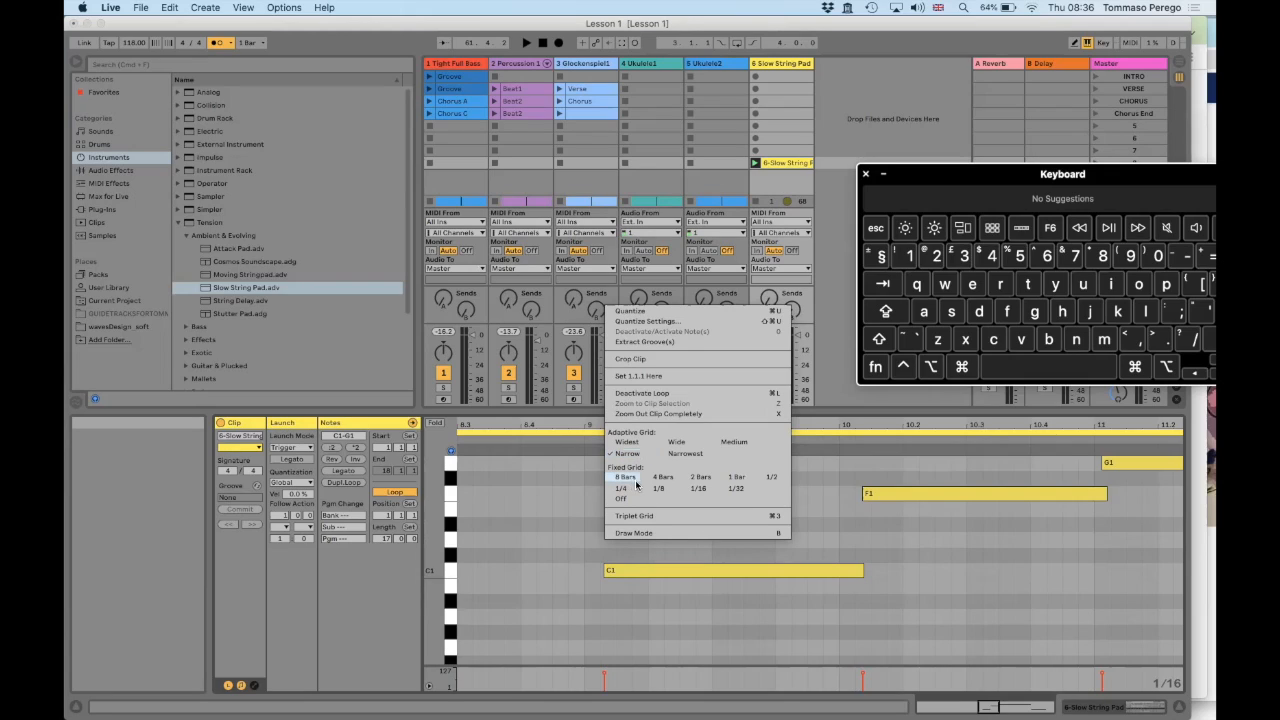
{"action": "left_click", "coordinate": [697, 489]}
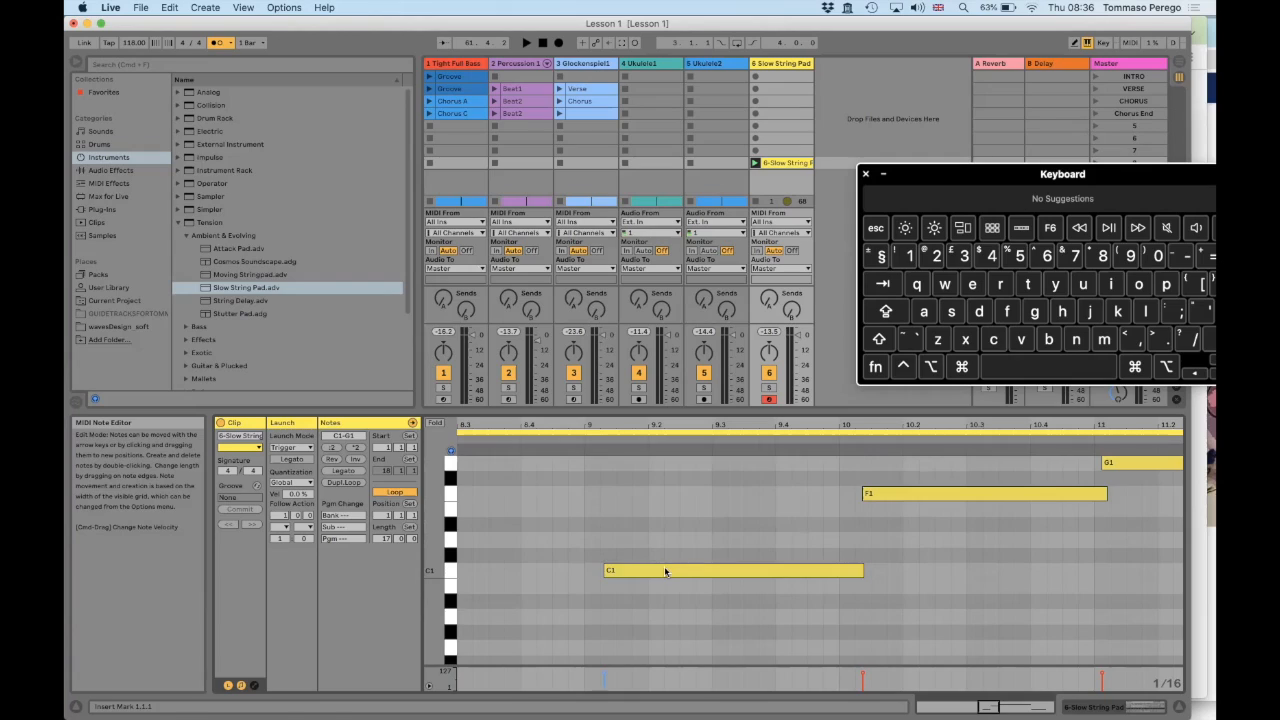
{"action": "left_click_drag", "start_coordinate": [665, 572], "coordinate": [646, 572]}
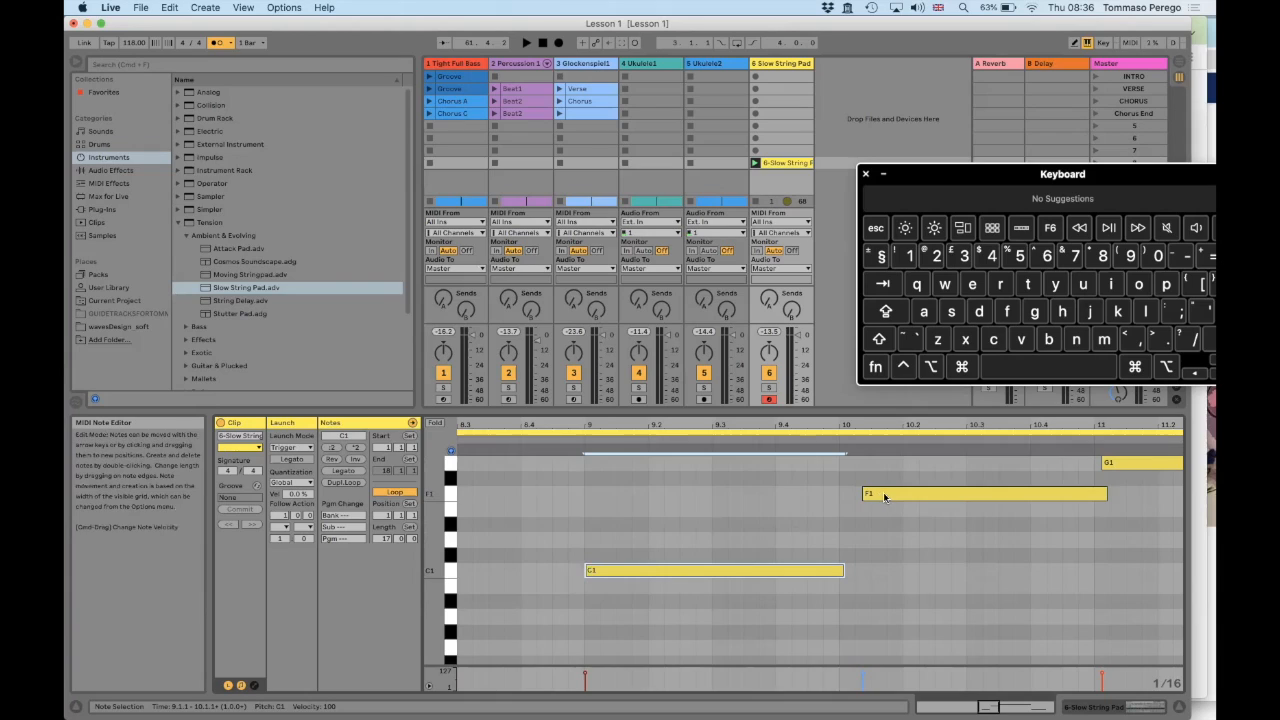
{"action": "left_click_drag", "start_coordinate": [874, 496], "coordinate": [868, 503]}
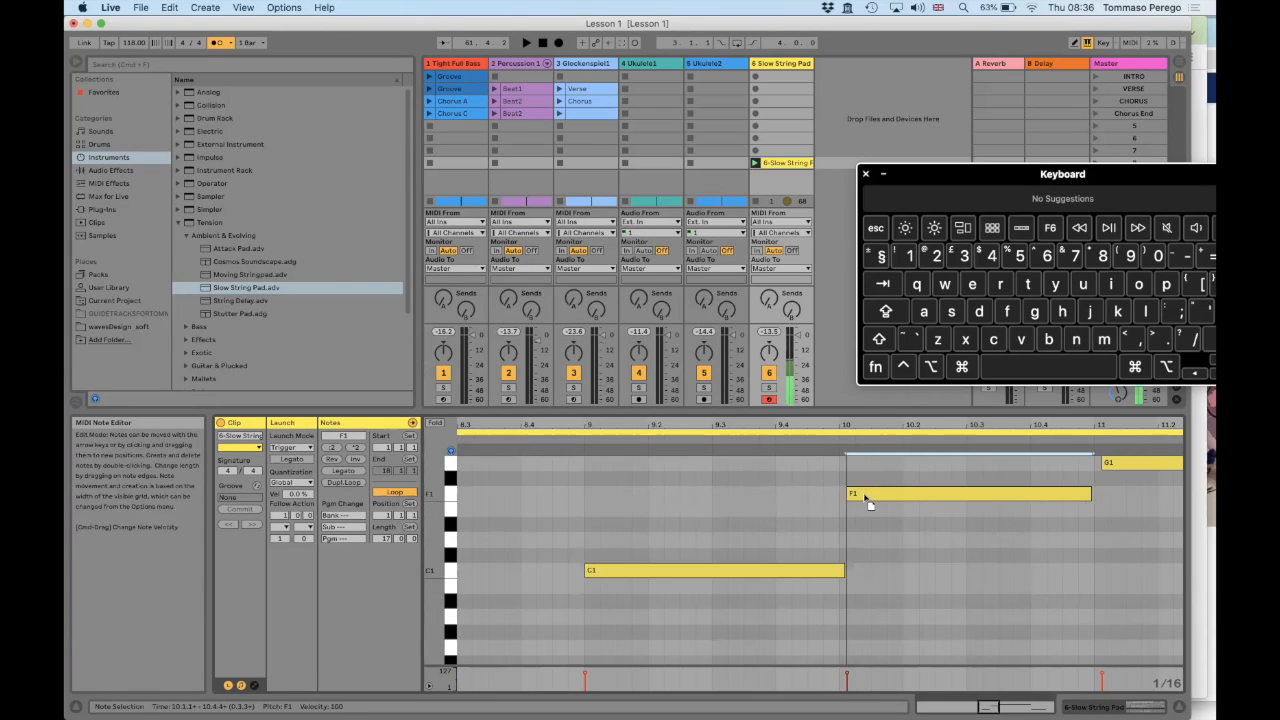
{"action": "scroll", "coordinate": [857, 494], "scroll_direction": "right", "scroll_amount": 5}
{"action": "scroll", "coordinate": [857, 494], "scroll_direction": "up", "scroll_amount": 2}
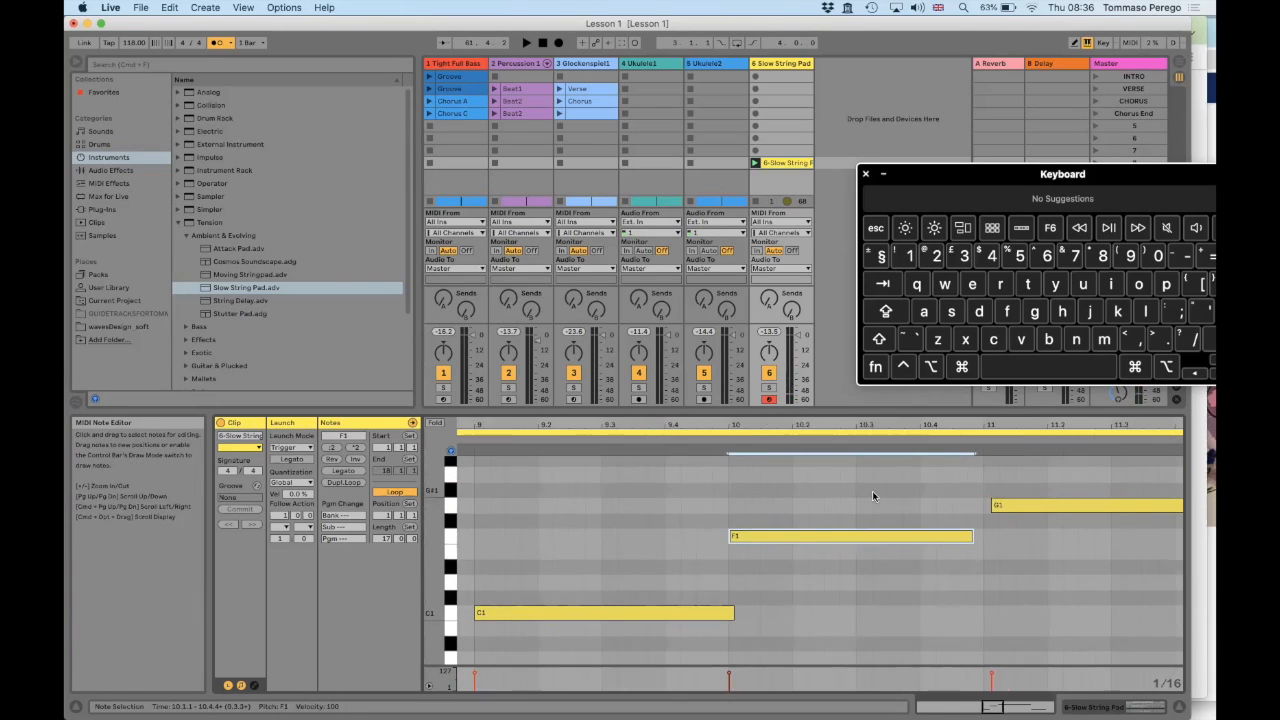
{"action": "left_click_drag", "start_coordinate": [1001, 504], "coordinate": [1007, 507]}
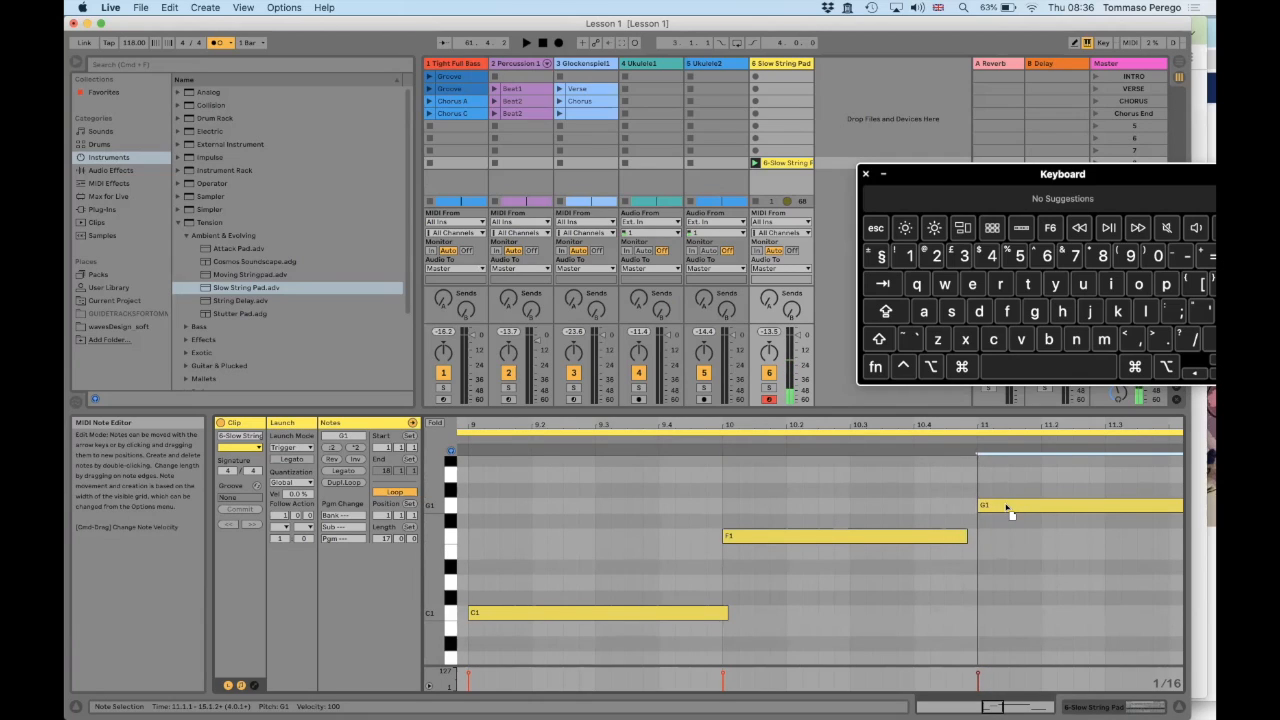
- Align the last C1 note of the Slow String Pad clip to the start of bar 15
{"action": "scroll", "coordinate": [1006, 505], "scroll_direction": "right", "scroll_amount": 15}
{"action": "scroll", "coordinate": [1005, 503], "scroll_direction": "up", "scroll_amount": 1}
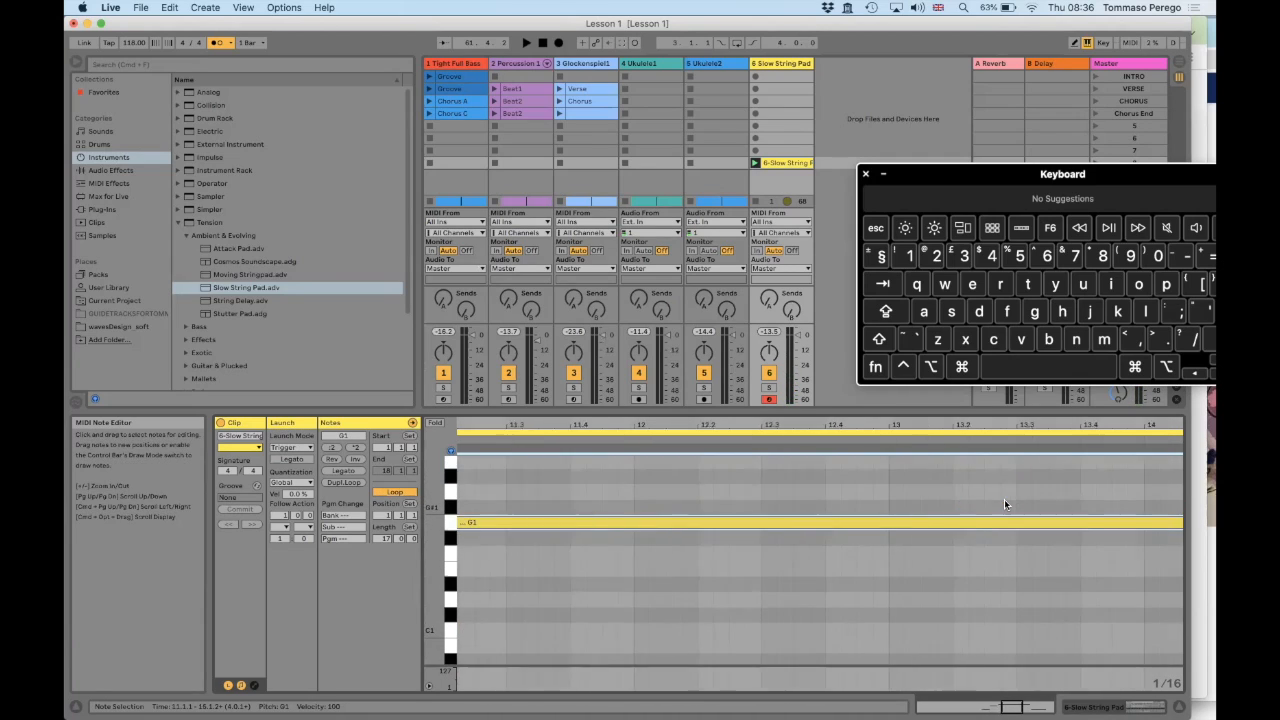
{"action": "scroll", "coordinate": [1005, 505], "scroll_direction": "right", "scroll_amount": 16}
{"action": "scroll", "coordinate": [1005, 505], "scroll_direction": "down", "scroll_amount": 2}
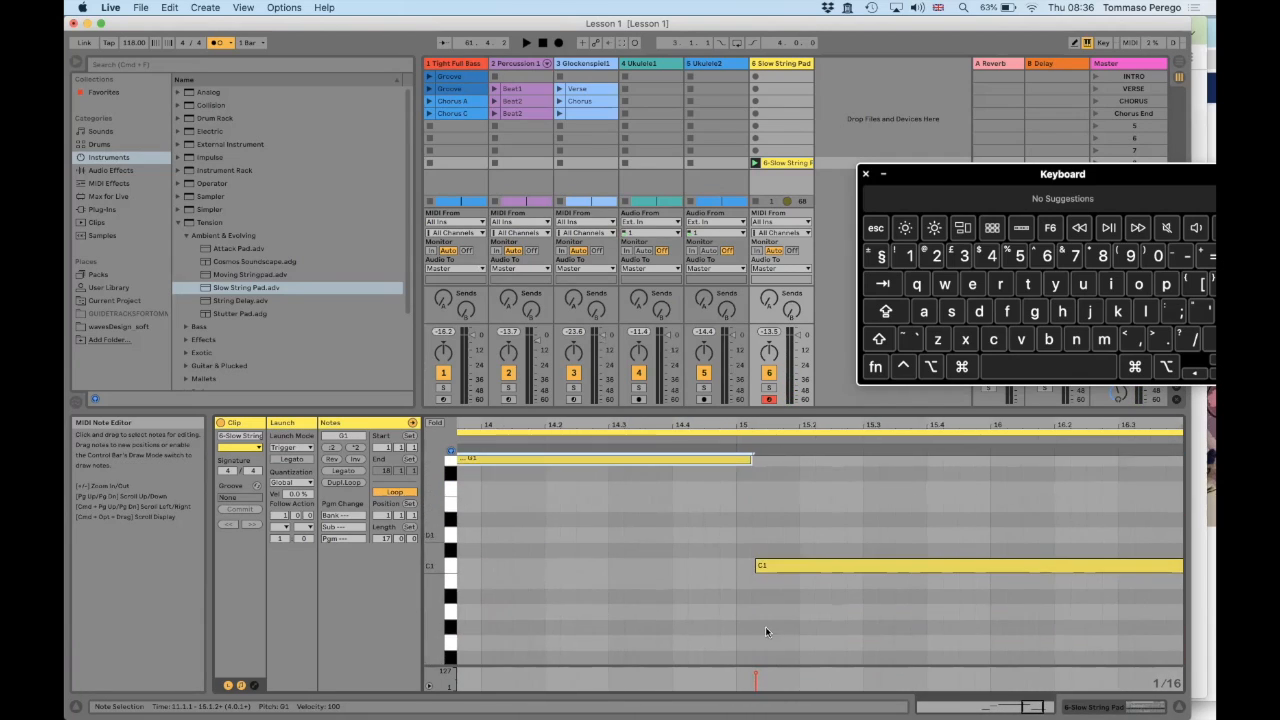
{"action": "left_click_drag", "start_coordinate": [760, 565], "coordinate": [749, 569]}
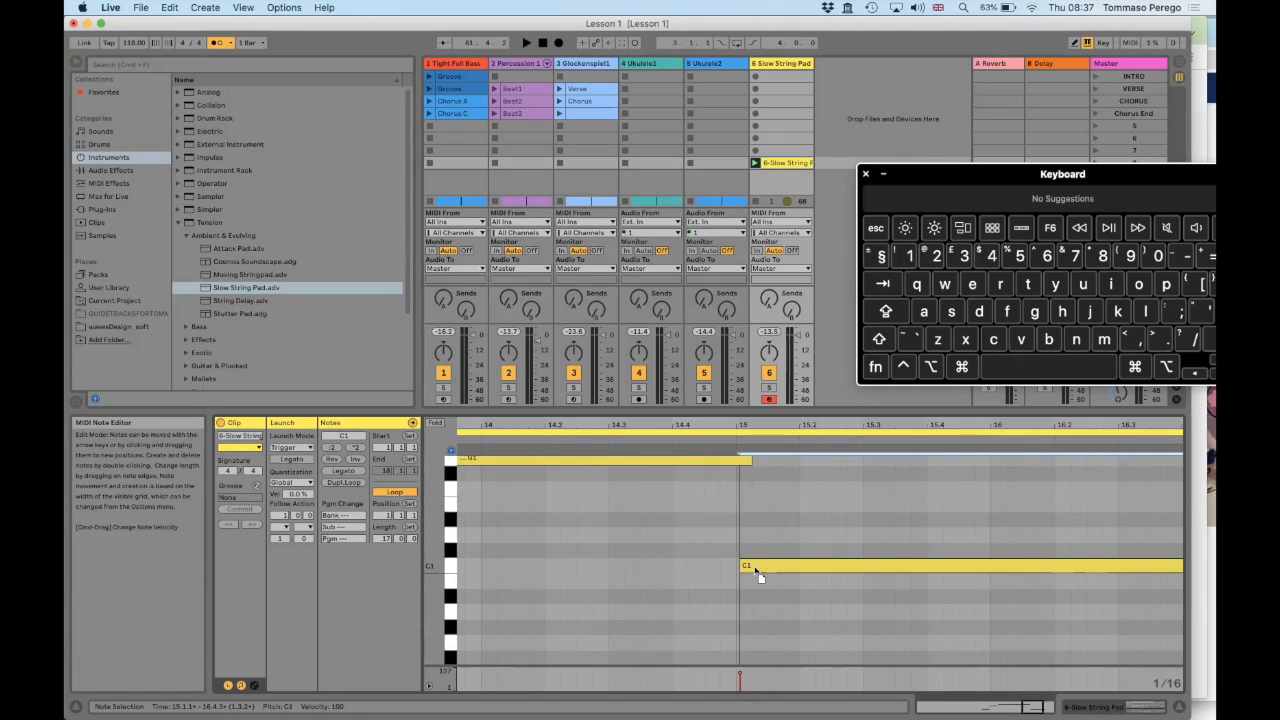
{"action": "left_click_drag", "start_coordinate": [757, 571], "coordinate": [754, 570]}
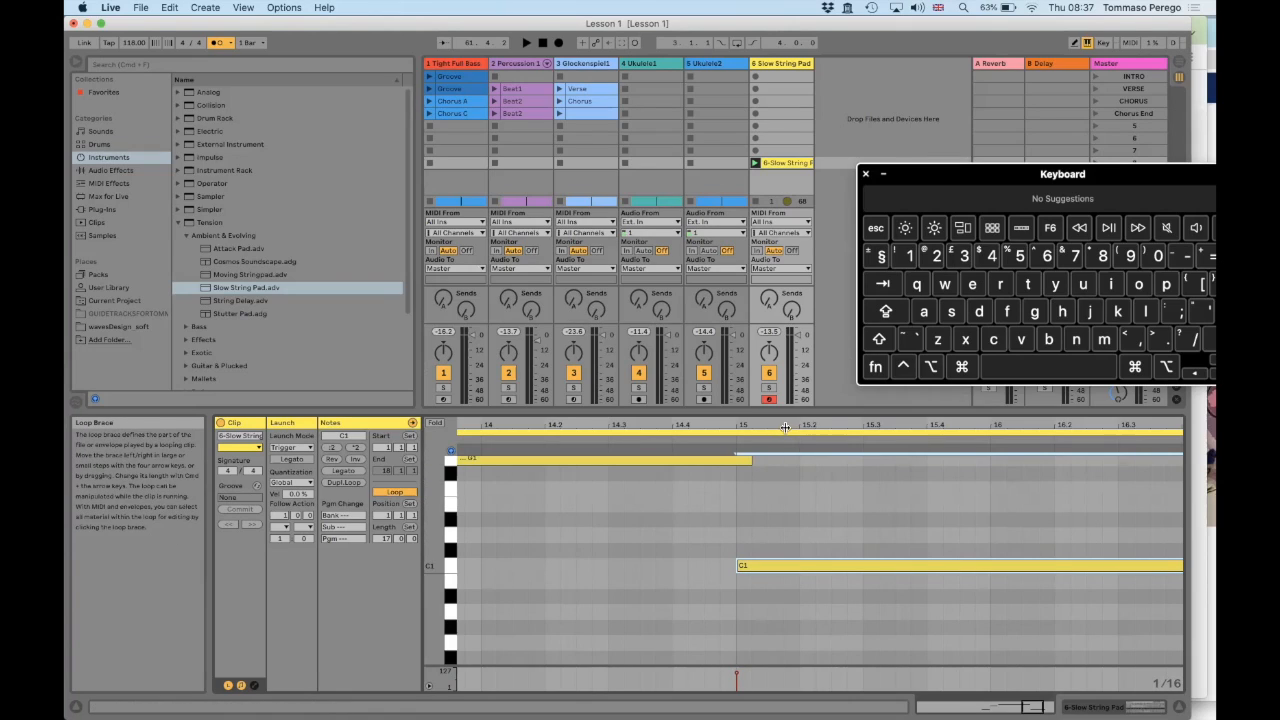
- Move the Slow String Pad clip's start marker and loop start to bar 9, where the first C1 note begins
{"action": "left_click_drag", "start_coordinate": [786, 426], "coordinate": [786, 305]}
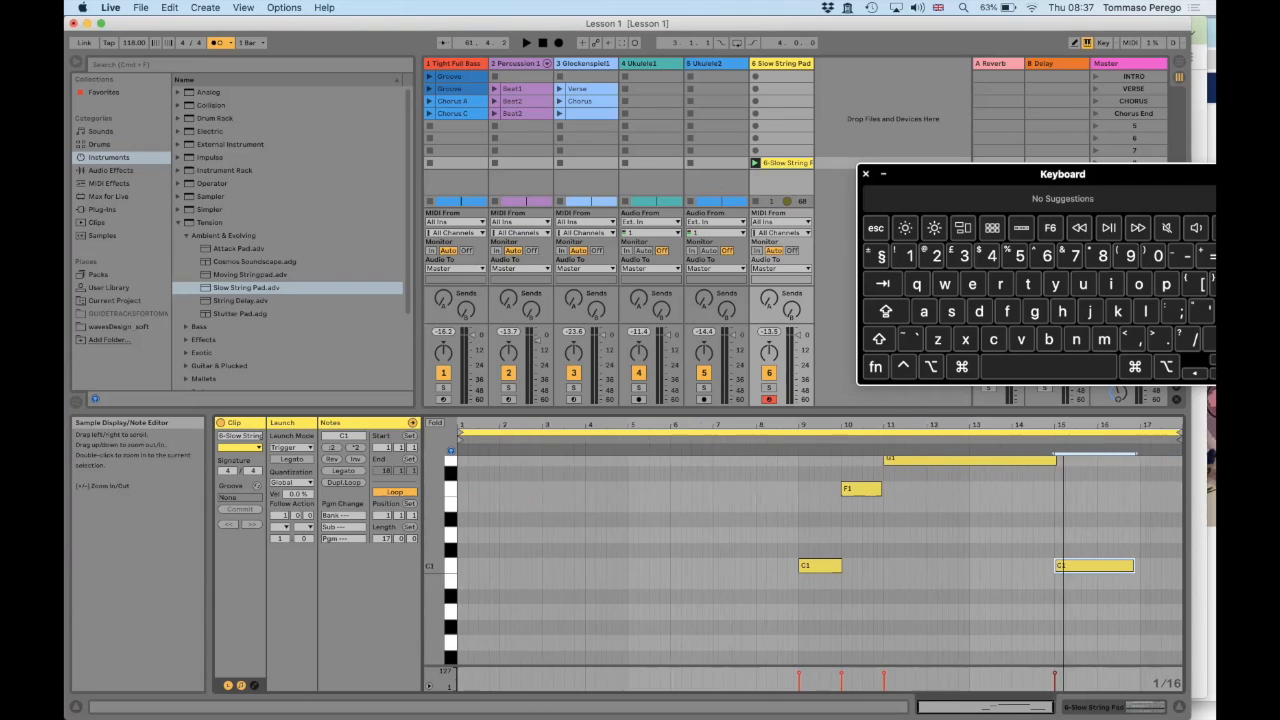
{"action": "scroll", "coordinate": [1018, 594], "scroll_direction": "up", "scroll_amount": 3}
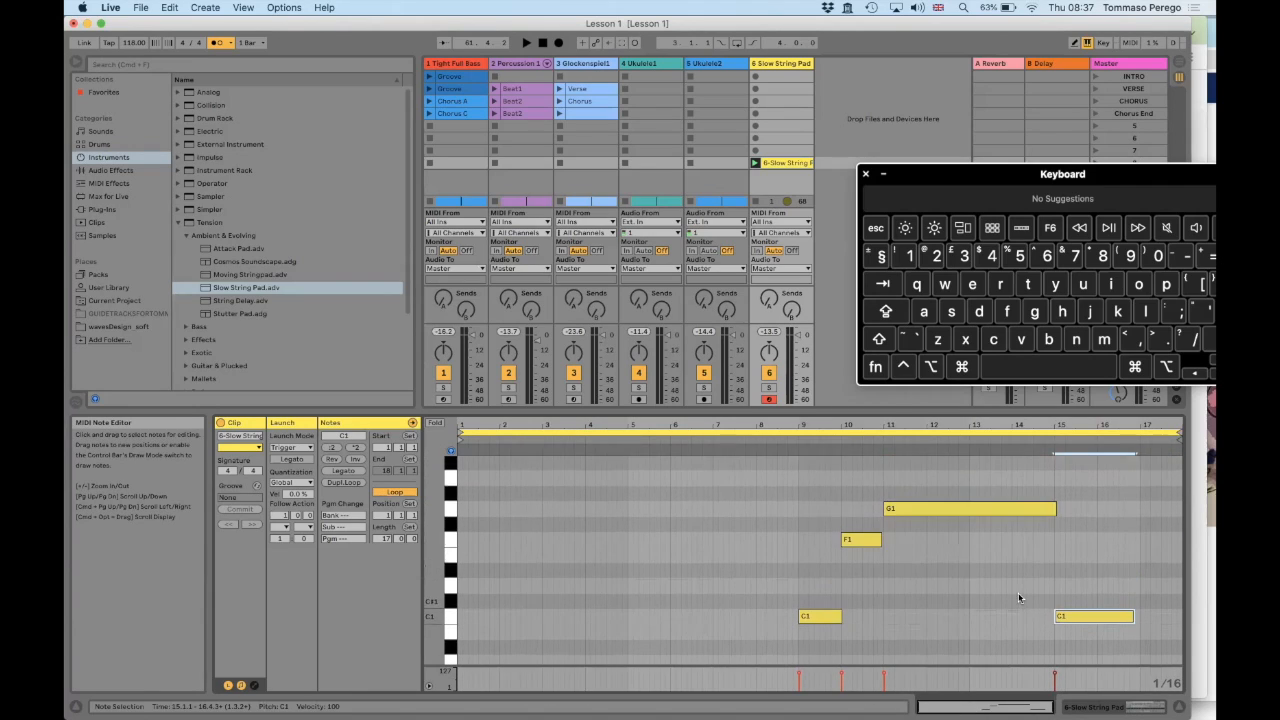
{"action": "scroll", "coordinate": [1018, 598], "scroll_direction": "up", "scroll_amount": 1}
{"action": "scroll", "coordinate": [1018, 596], "scroll_direction": "up", "scroll_amount": 1}
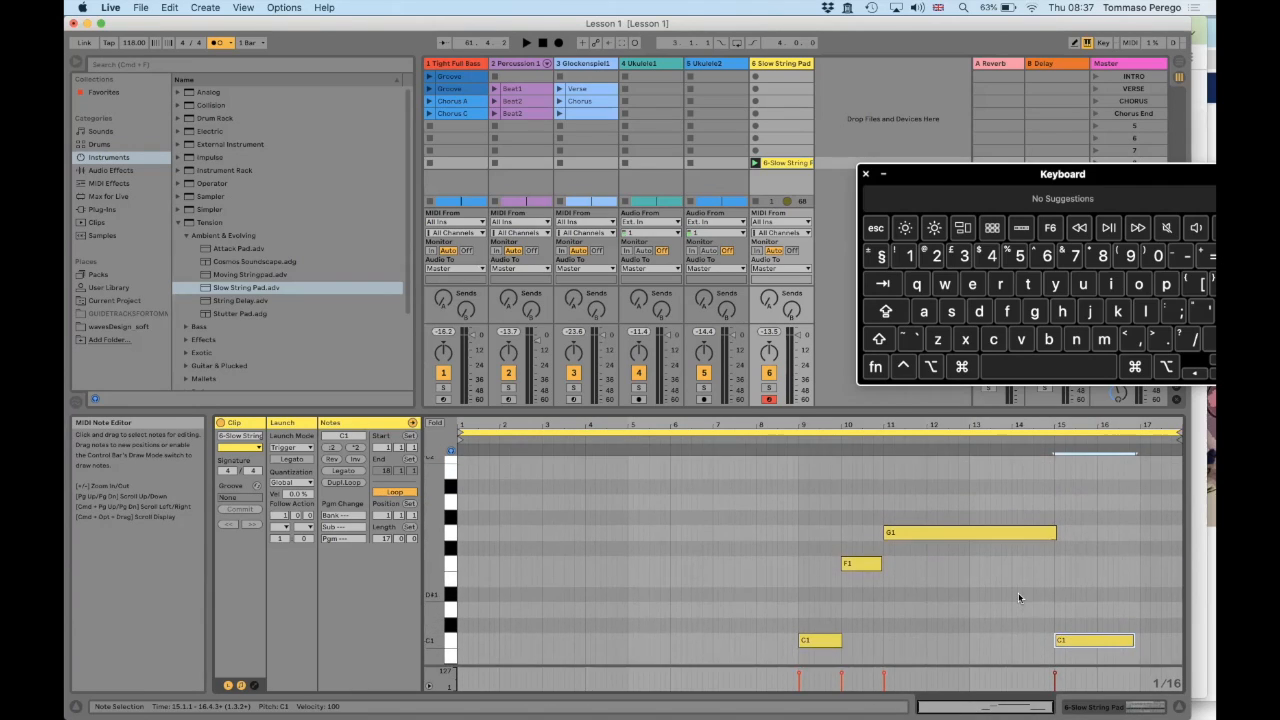
{"action": "scroll", "coordinate": [1018, 593], "scroll_direction": "down", "scroll_amount": 3}
{"action": "scroll", "coordinate": [609, 499], "scroll_direction": "up", "scroll_amount": 5}
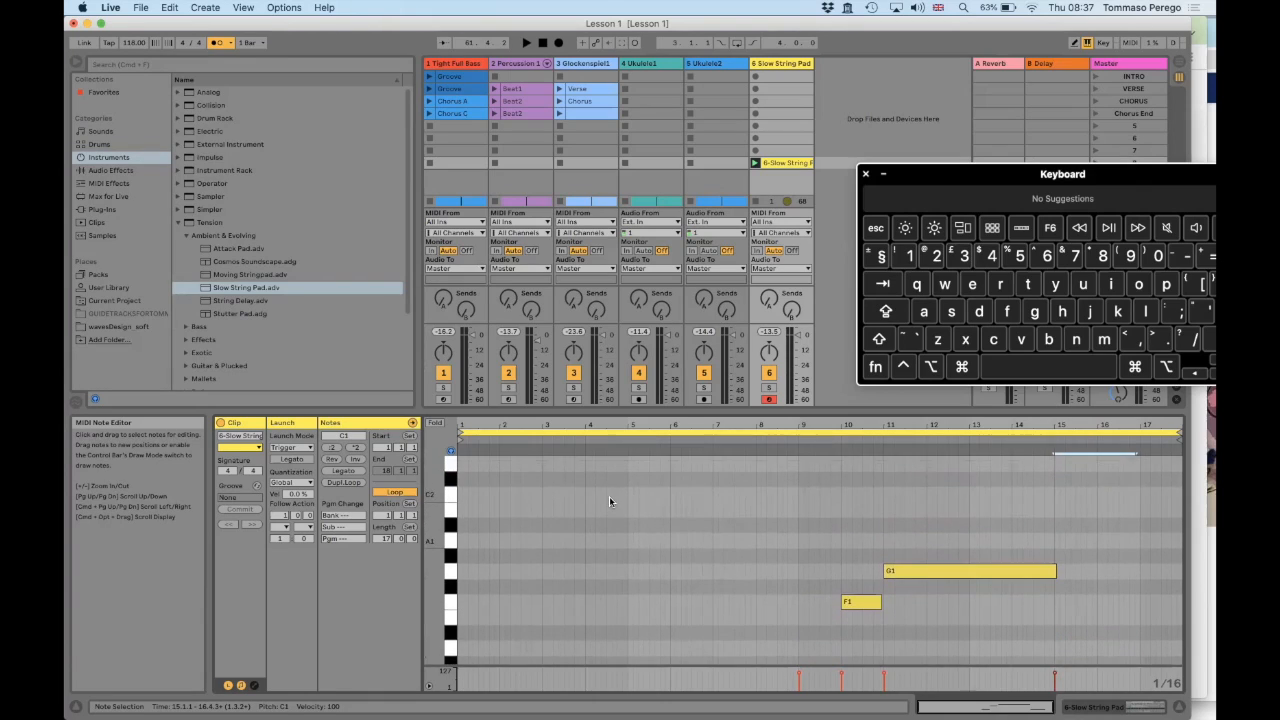
{"action": "scroll", "coordinate": [609, 496], "scroll_direction": "down", "scroll_amount": 4}
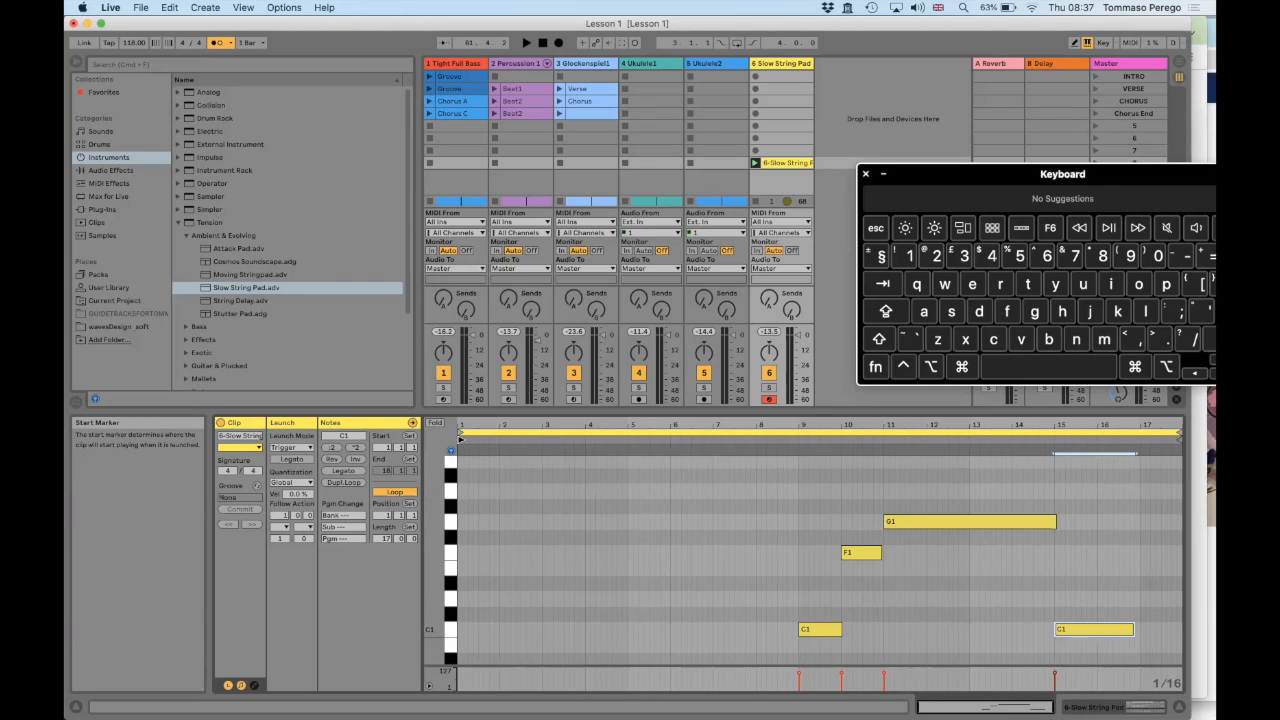
{"action": "left_click_drag", "start_coordinate": [461, 445], "coordinate": [797, 456]}
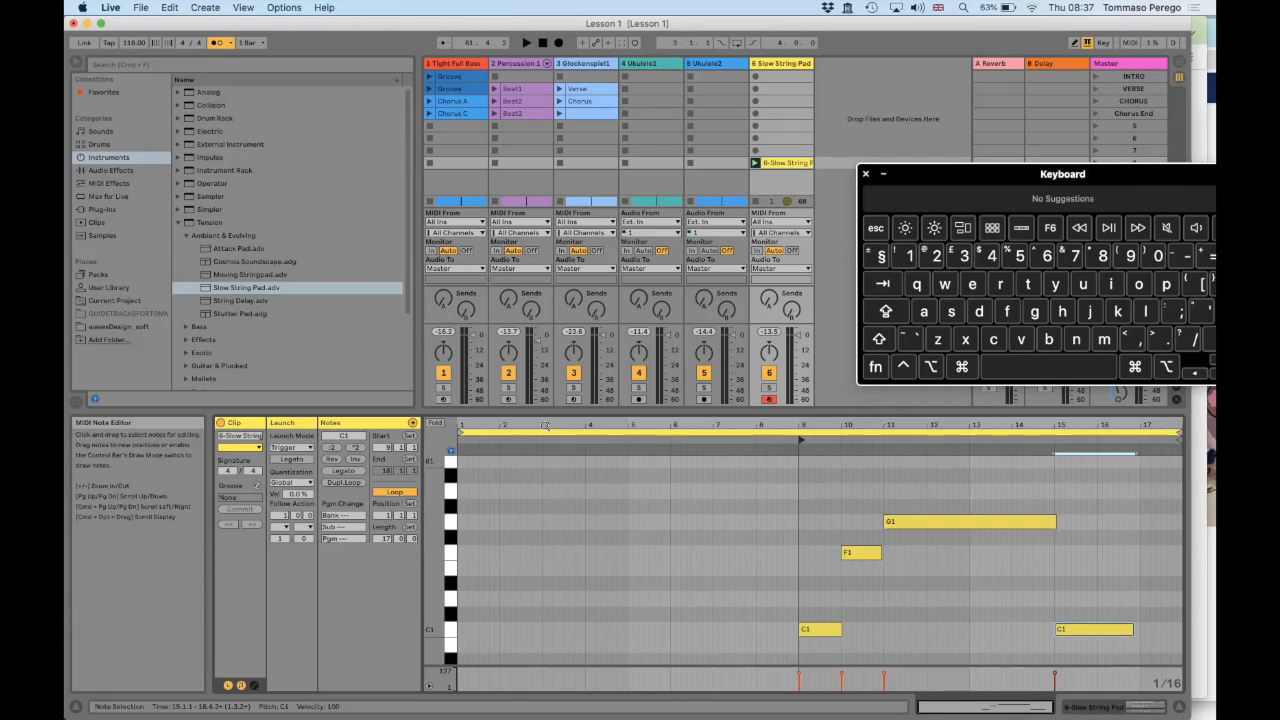
{"action": "left_click_drag", "start_coordinate": [462, 432], "coordinate": [800, 422]}
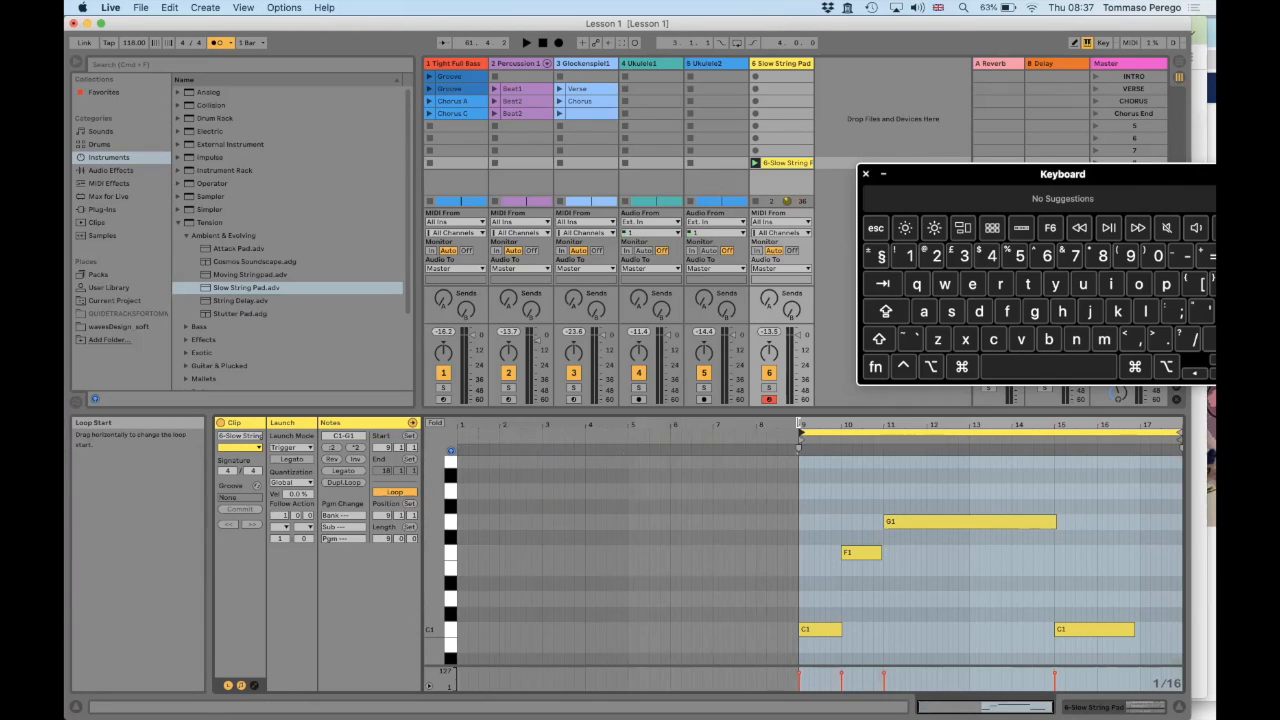
- Set the clip's loop end to bar 17 for an eight-bar loop, and stop the playback
{"action": "left_click", "coordinate": [823, 471]}
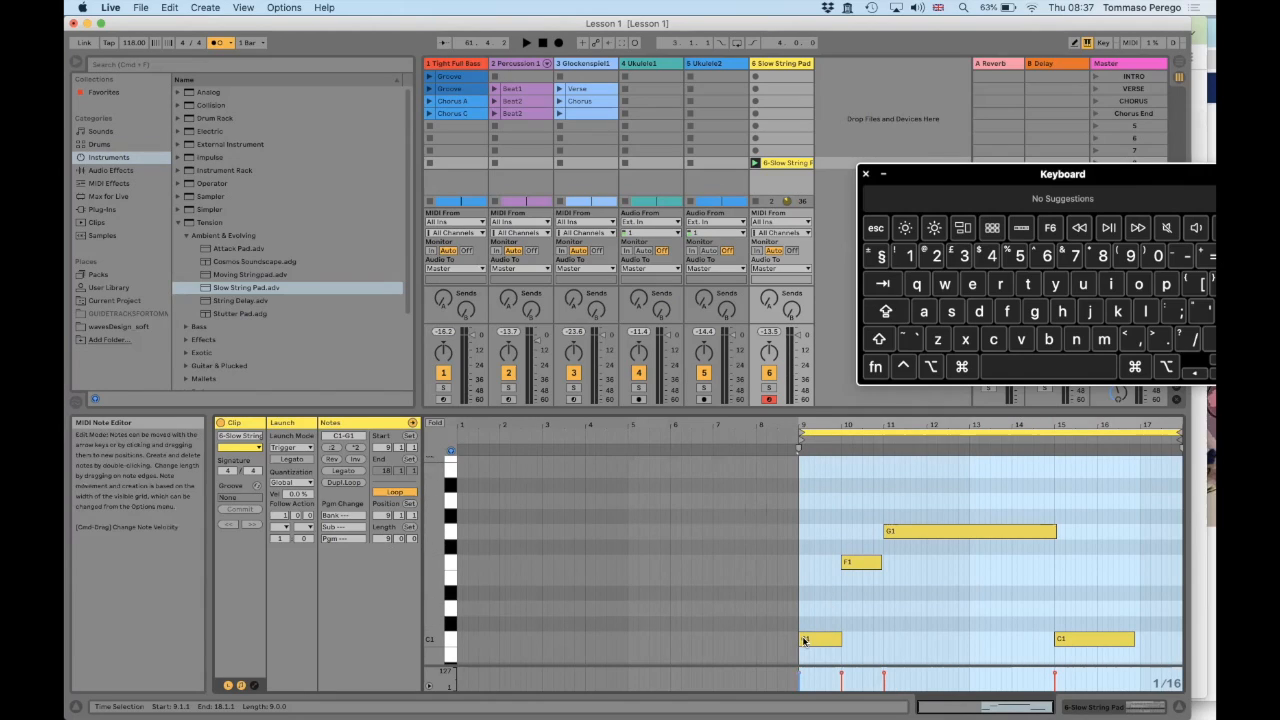
{"action": "scroll", "coordinate": [805, 640], "scroll_direction": "down", "scroll_amount": 2}
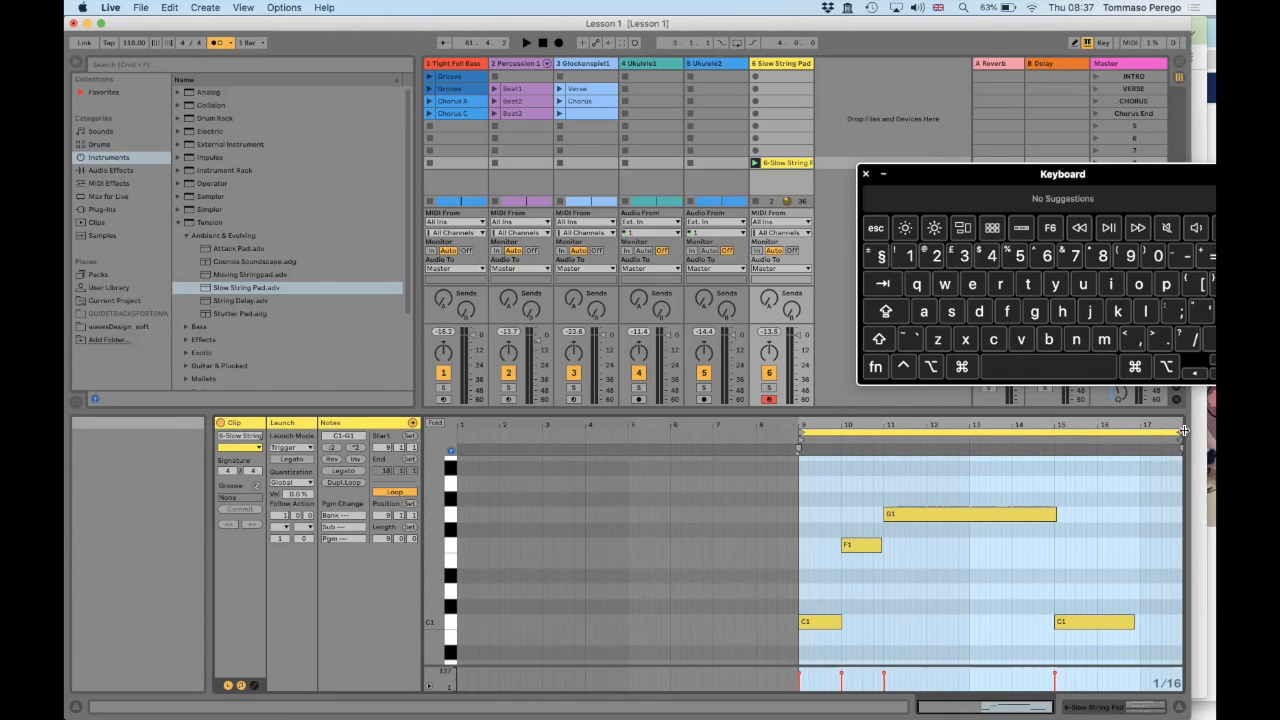
{"action": "left_click_drag", "start_coordinate": [1178, 432], "coordinate": [1138, 433]}
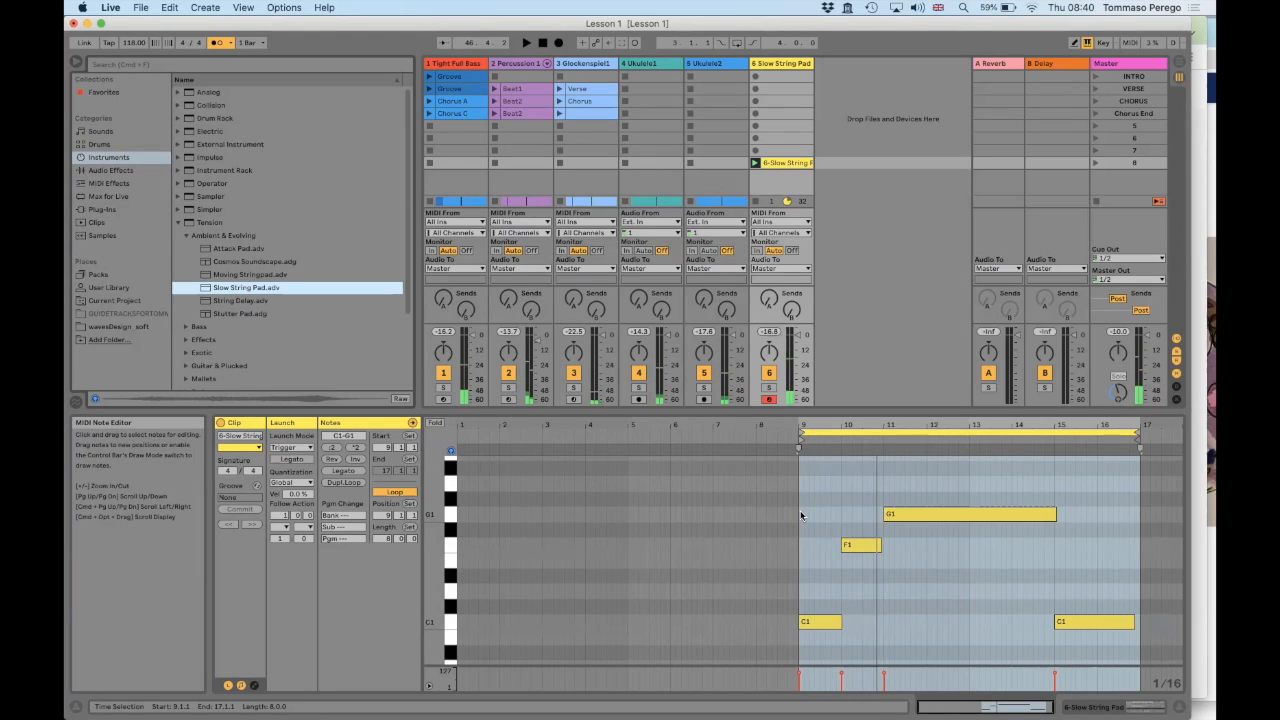
{"action": "key", "text": "space"}
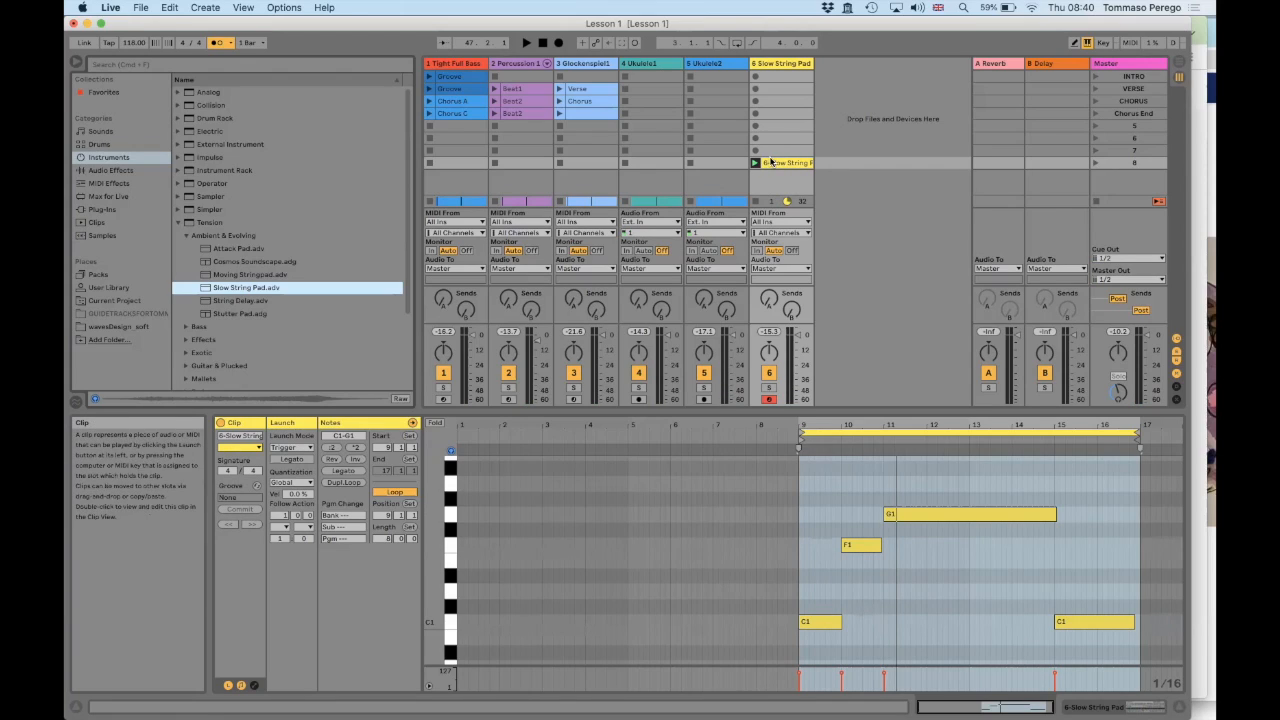
- In the Arrangement View, unfold the Slow String Pad track and select the gap between Chorus C and the following Chorus A
{"action": "key", "text": "Tab"}
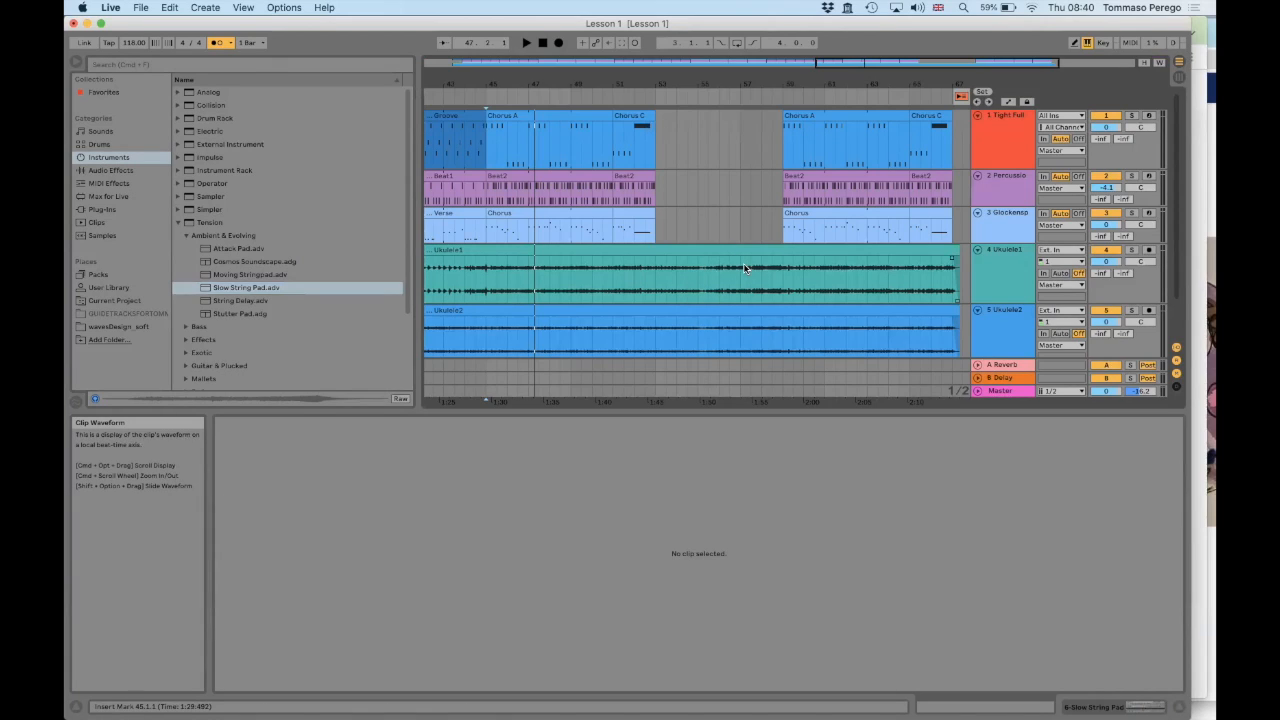
{"action": "scroll", "coordinate": [744, 268], "scroll_direction": "down", "scroll_amount": 3}
{"action": "scroll", "coordinate": [744, 268], "scroll_direction": "up", "scroll_amount": 3}
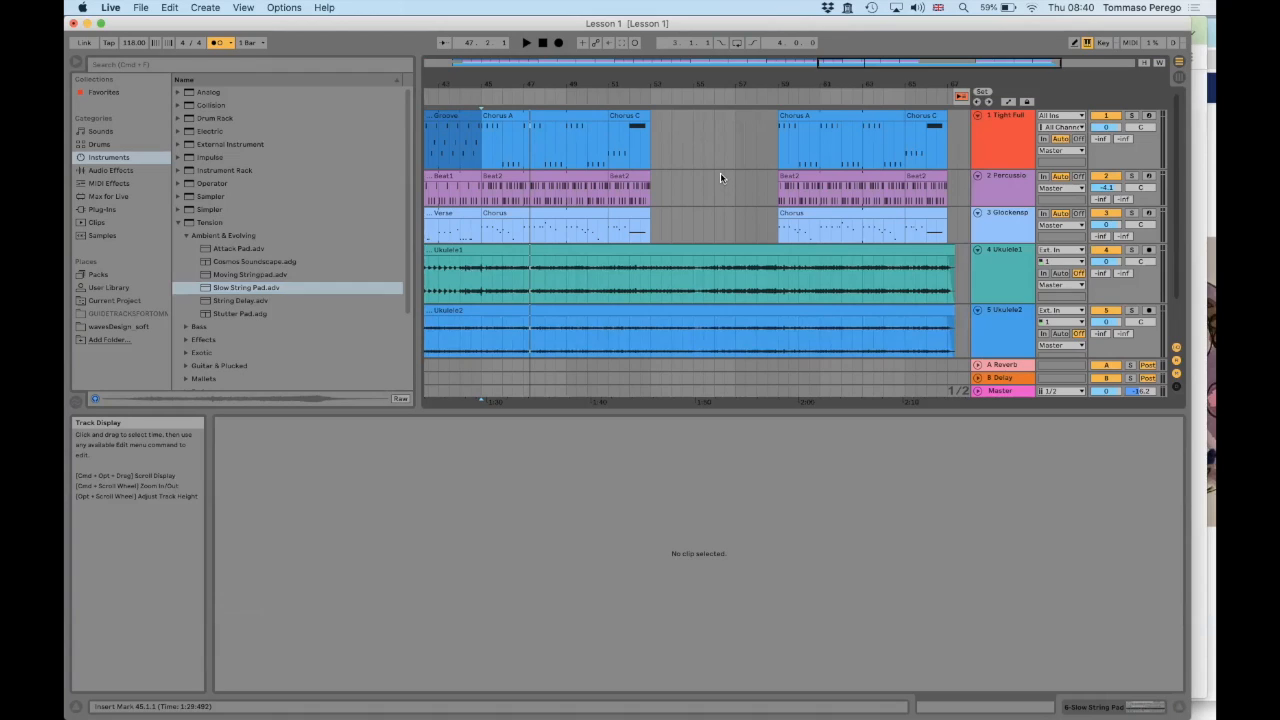
{"action": "scroll", "coordinate": [721, 174], "scroll_direction": "down", "scroll_amount": 3}
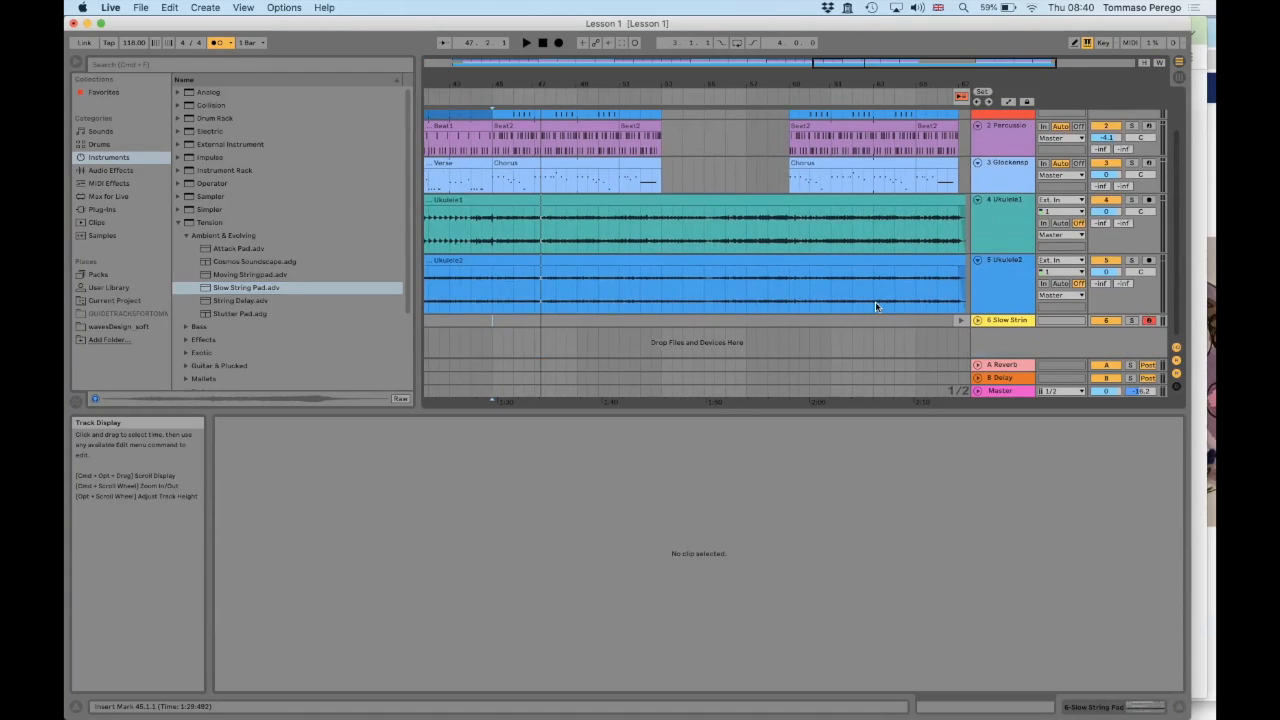
{"action": "left_click", "coordinate": [977, 320]}
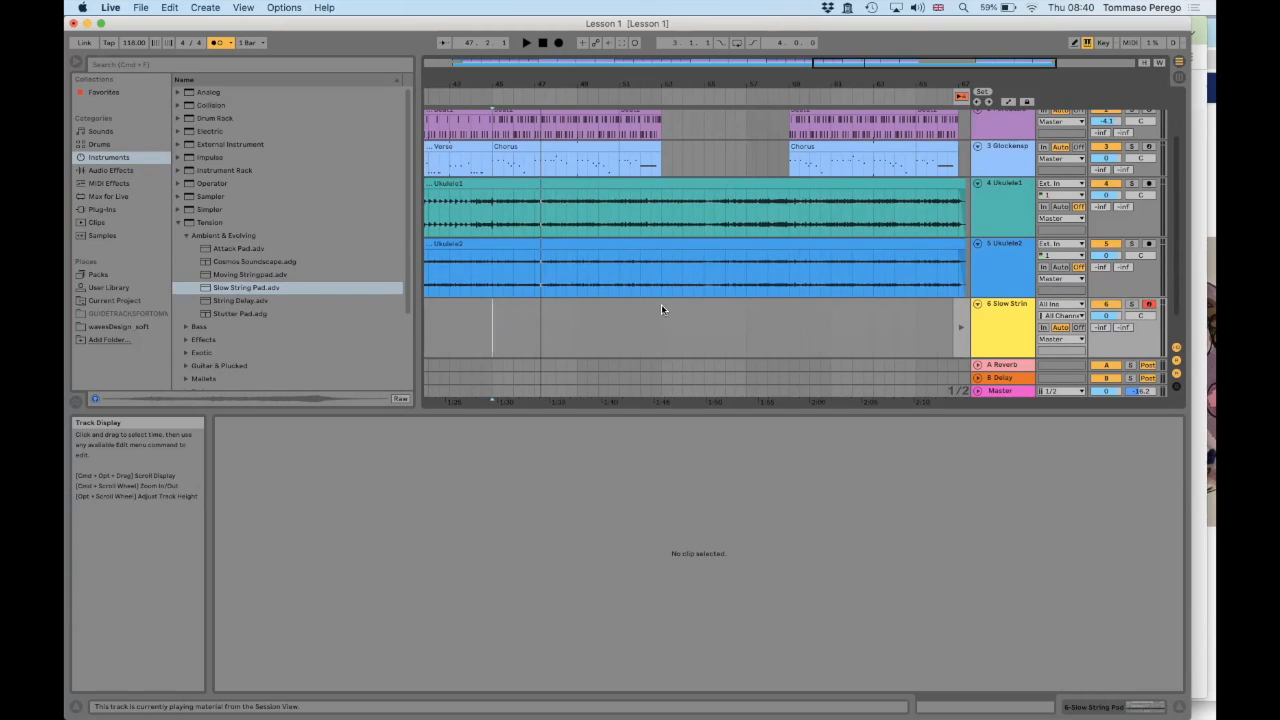
{"action": "left_click_drag", "start_coordinate": [661, 304], "coordinate": [787, 304]}
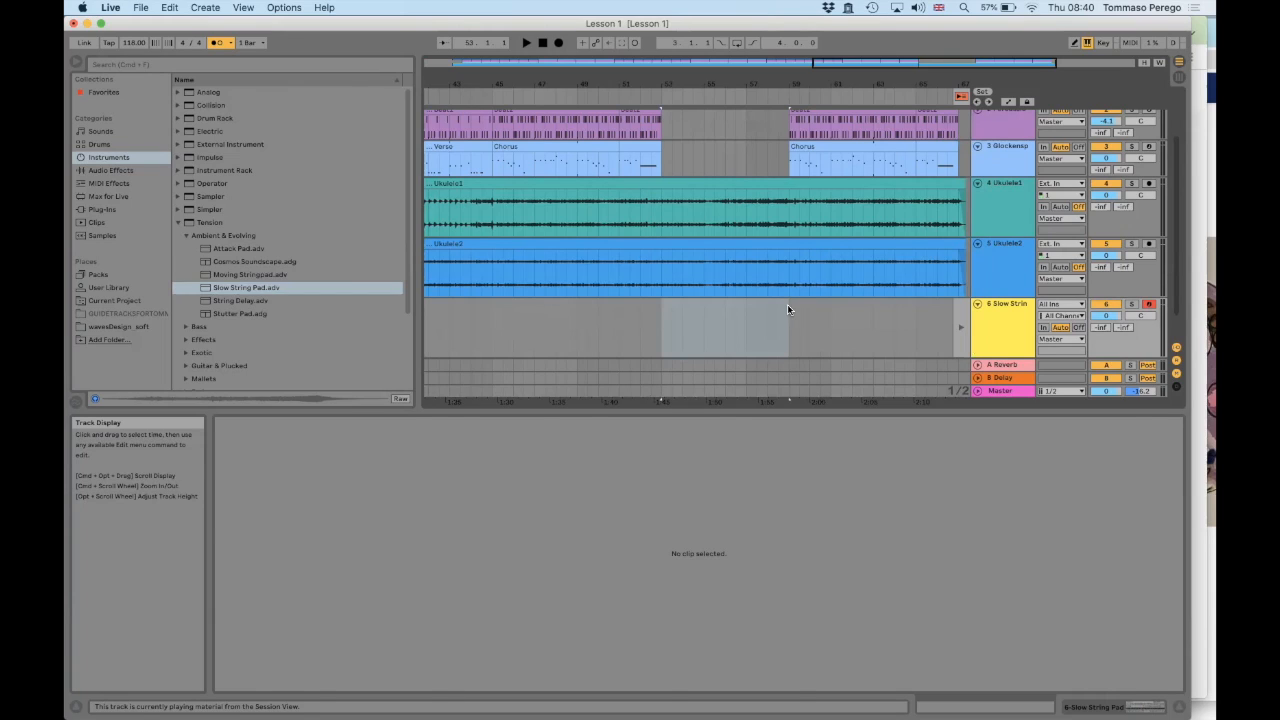
- Copy the Slow String Pad clip from the Session View into its arrangement track at bar 53
{"action": "key", "text": "Tab"}
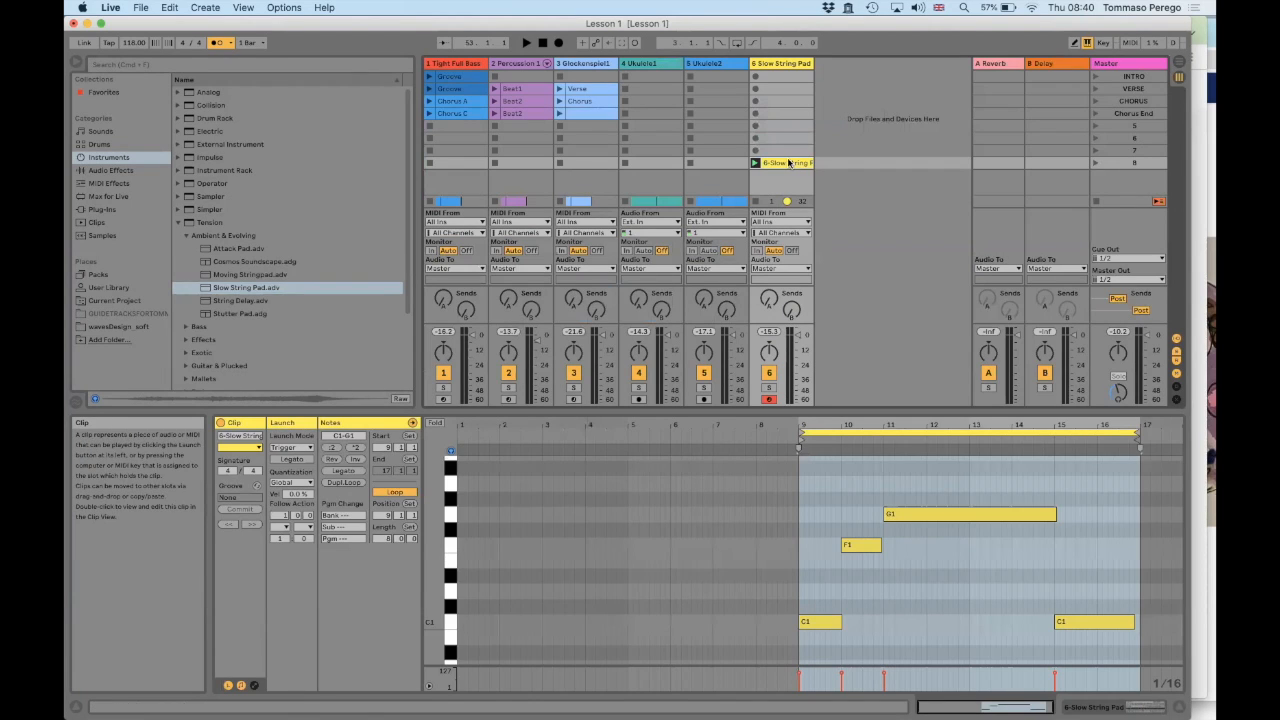
{"action": "key", "text": "Tab"}
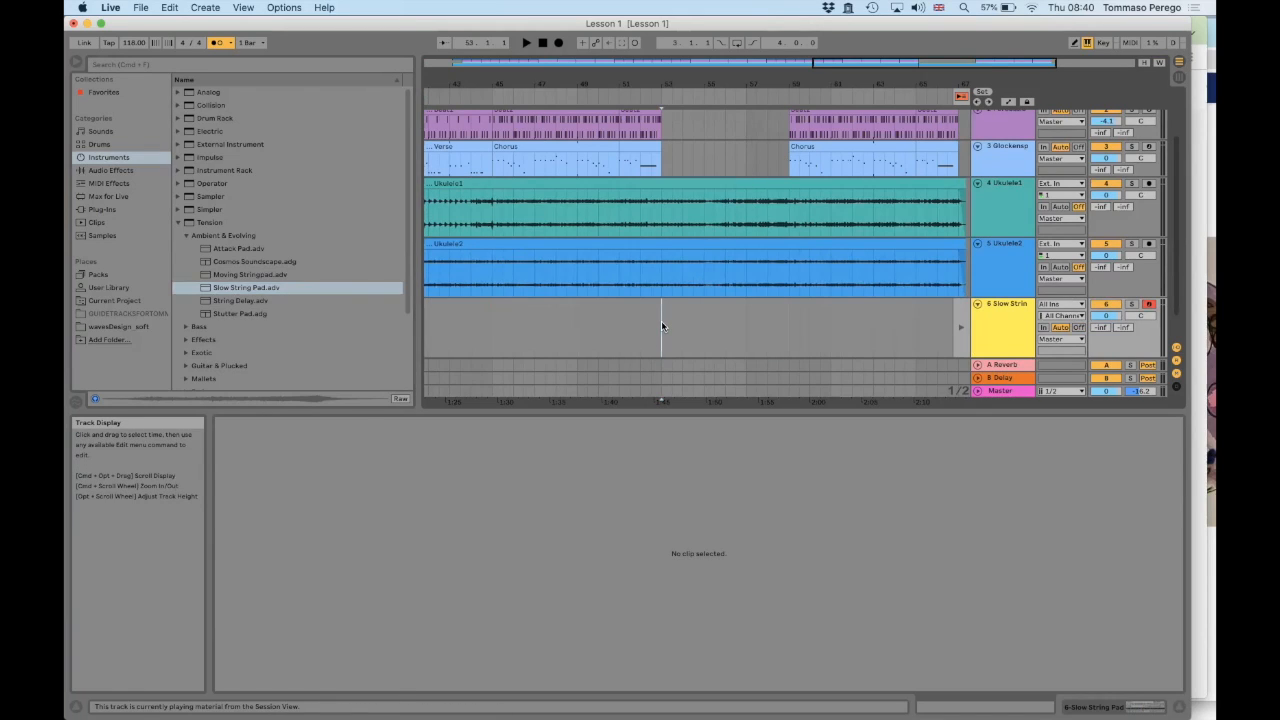
{"action": "key", "text": "super+v"}
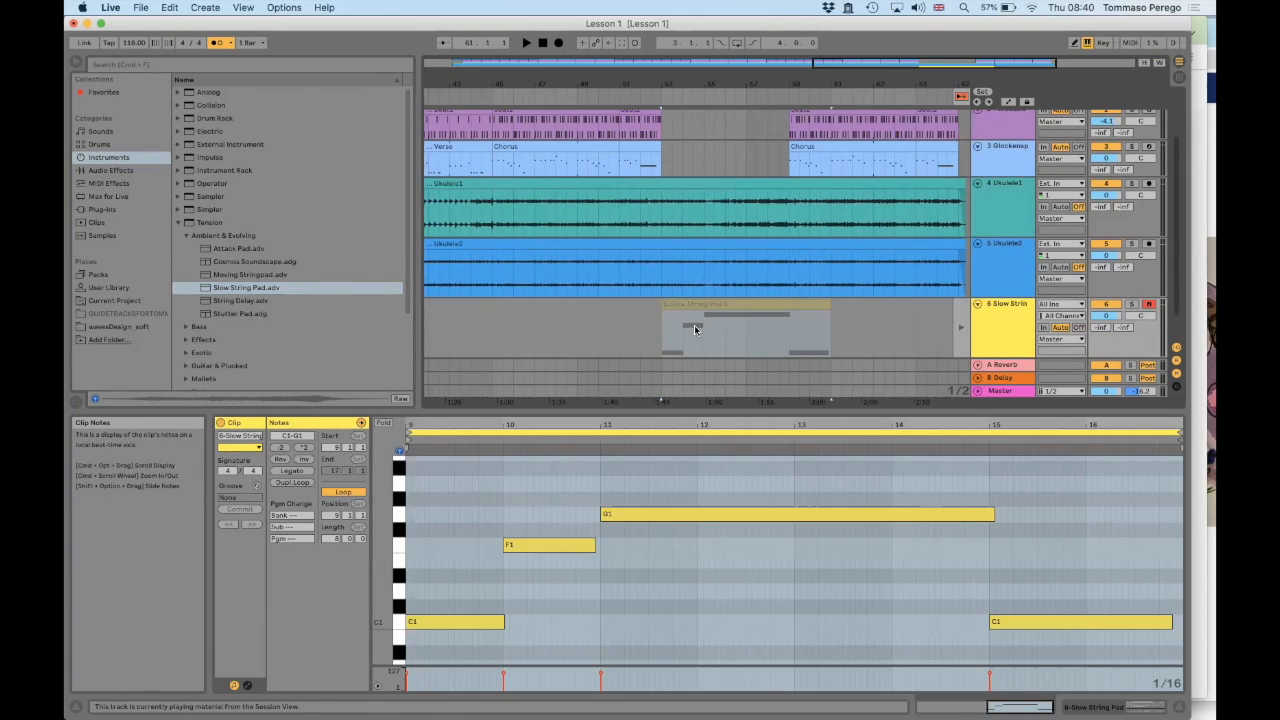
- Switch playback back to the arrangement and play the song from bar 51 to hear the Slow String Pad clip
{"action": "left_click", "coordinate": [616, 317]}
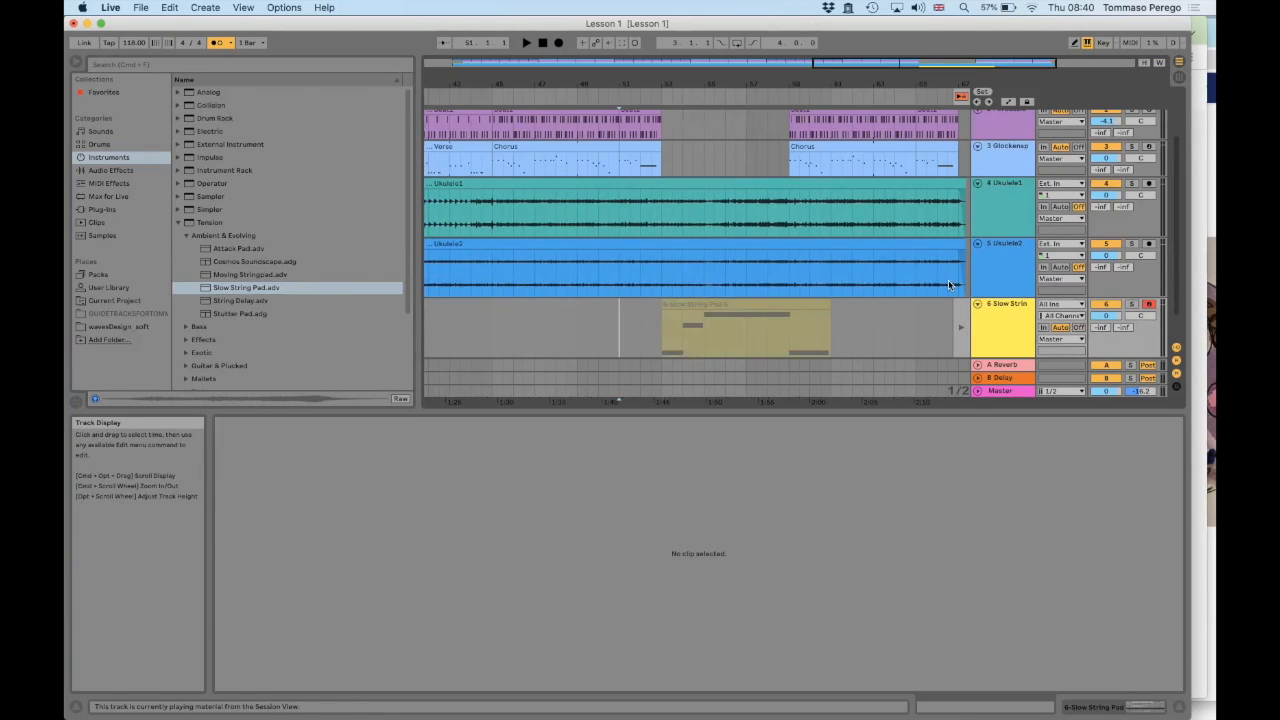
{"action": "left_click", "coordinate": [961, 101]}
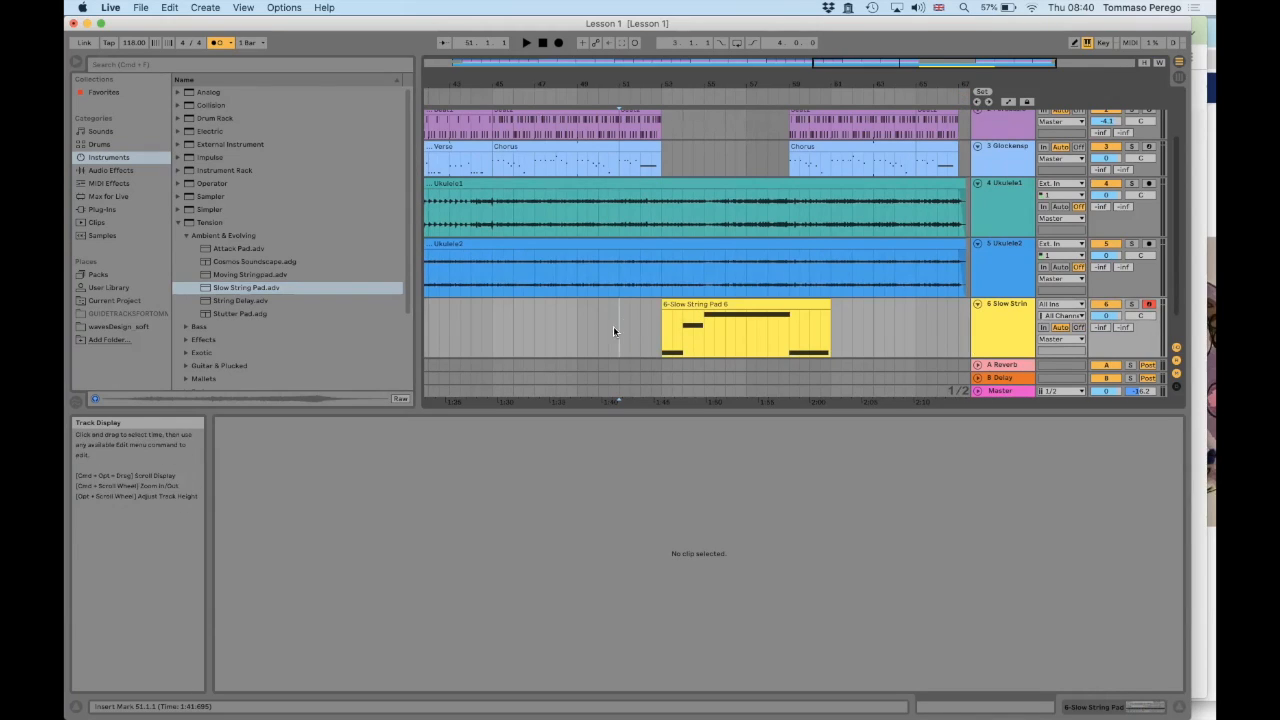
{"action": "key", "text": "space"}
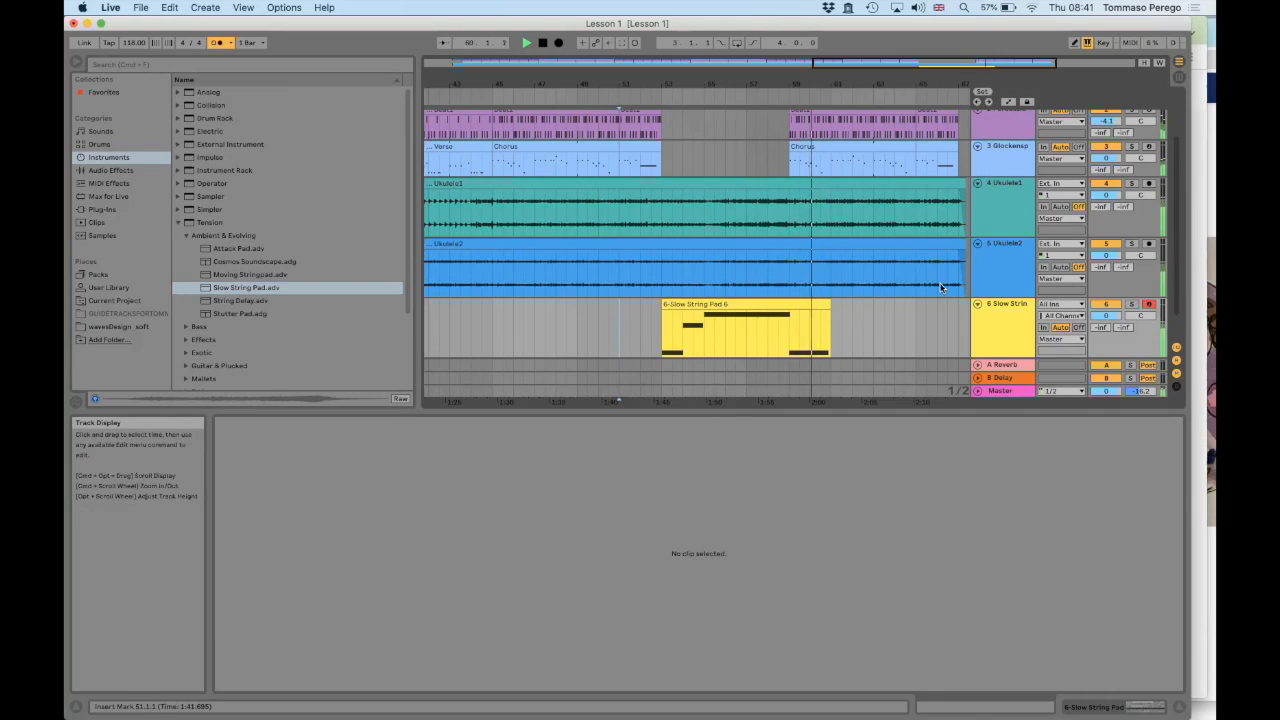
- Open the arrangement's Slow String Pad clip, select its last C1 note and display the clip's envelopes
{"action": "left_click", "coordinate": [826, 305]}
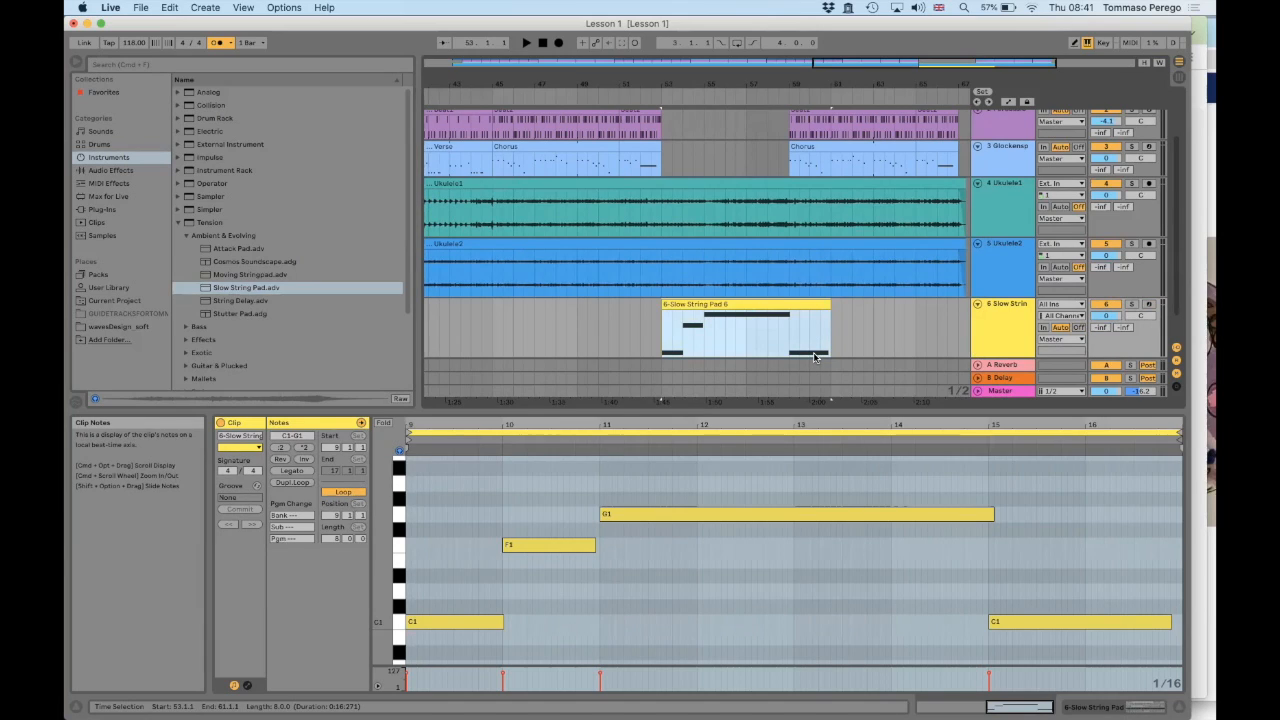
{"action": "double_click", "coordinate": [1093, 622]}
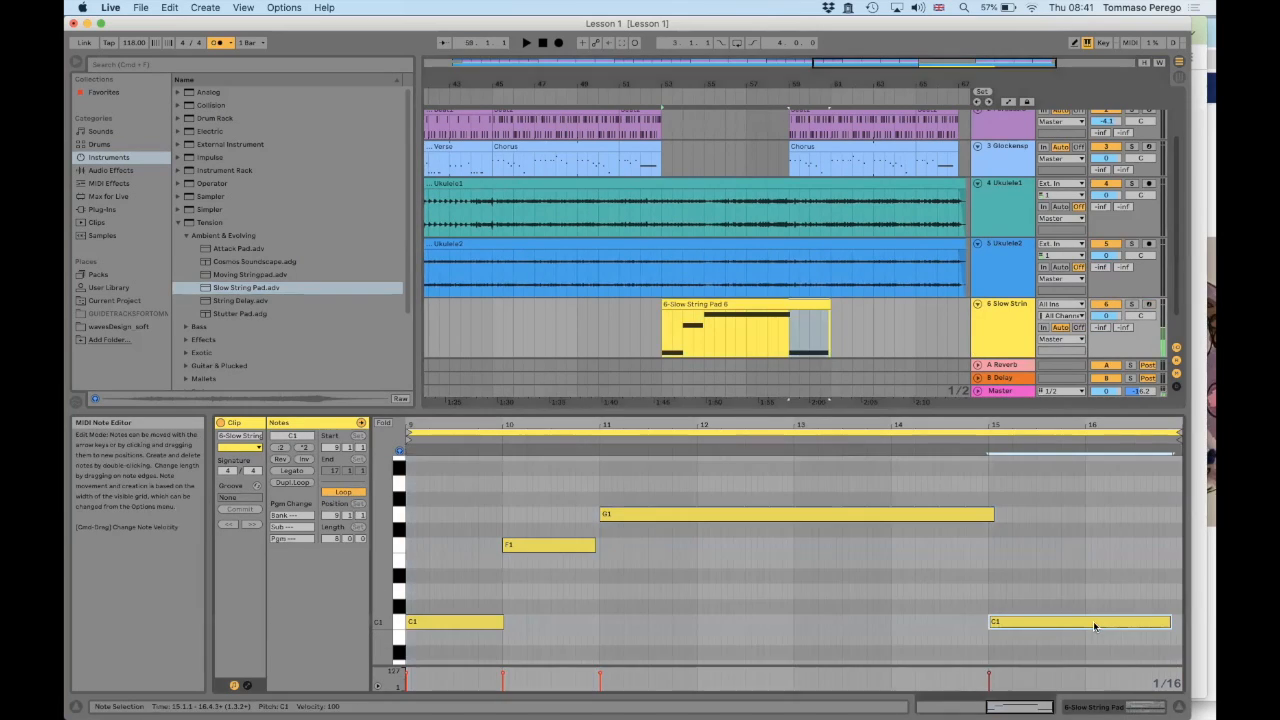
{"action": "key", "text": "super+z"}
{"action": "left_click", "coordinate": [709, 303]}
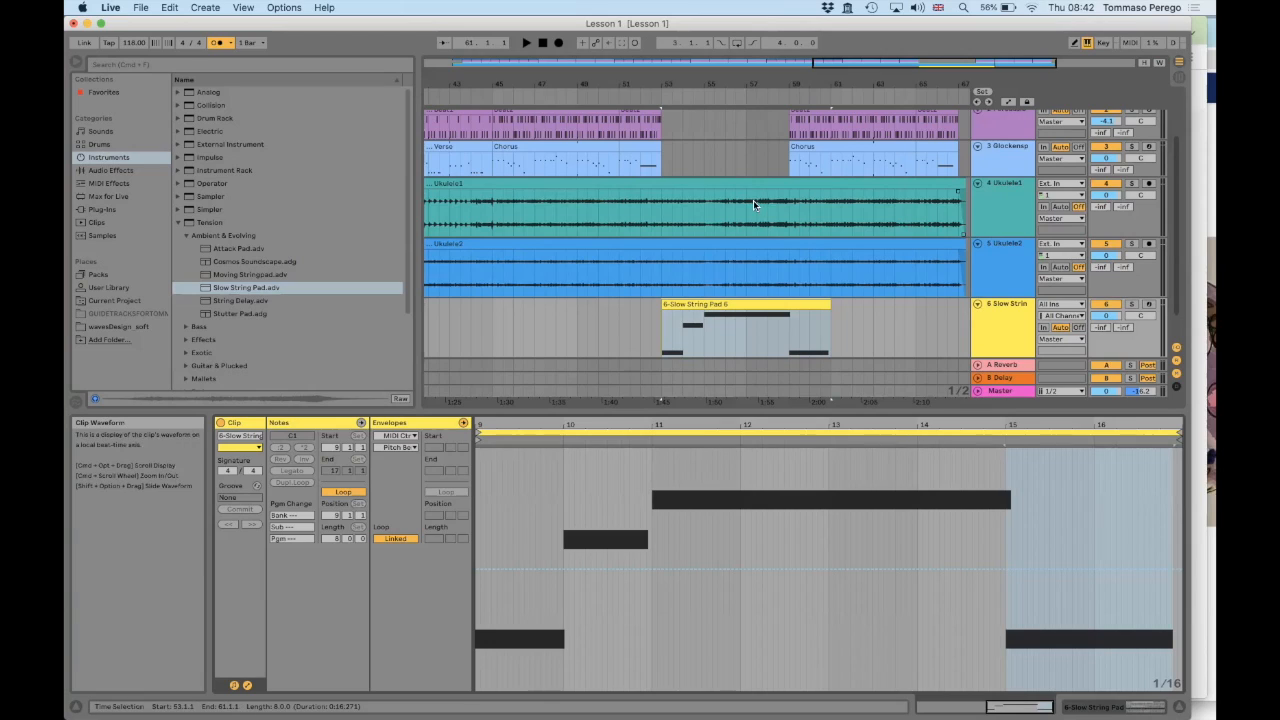
{"action": "scroll", "coordinate": [753, 203], "scroll_direction": "right", "scroll_amount": 3}
{"action": "scroll", "coordinate": [753, 203], "scroll_direction": "up", "scroll_amount": 1}
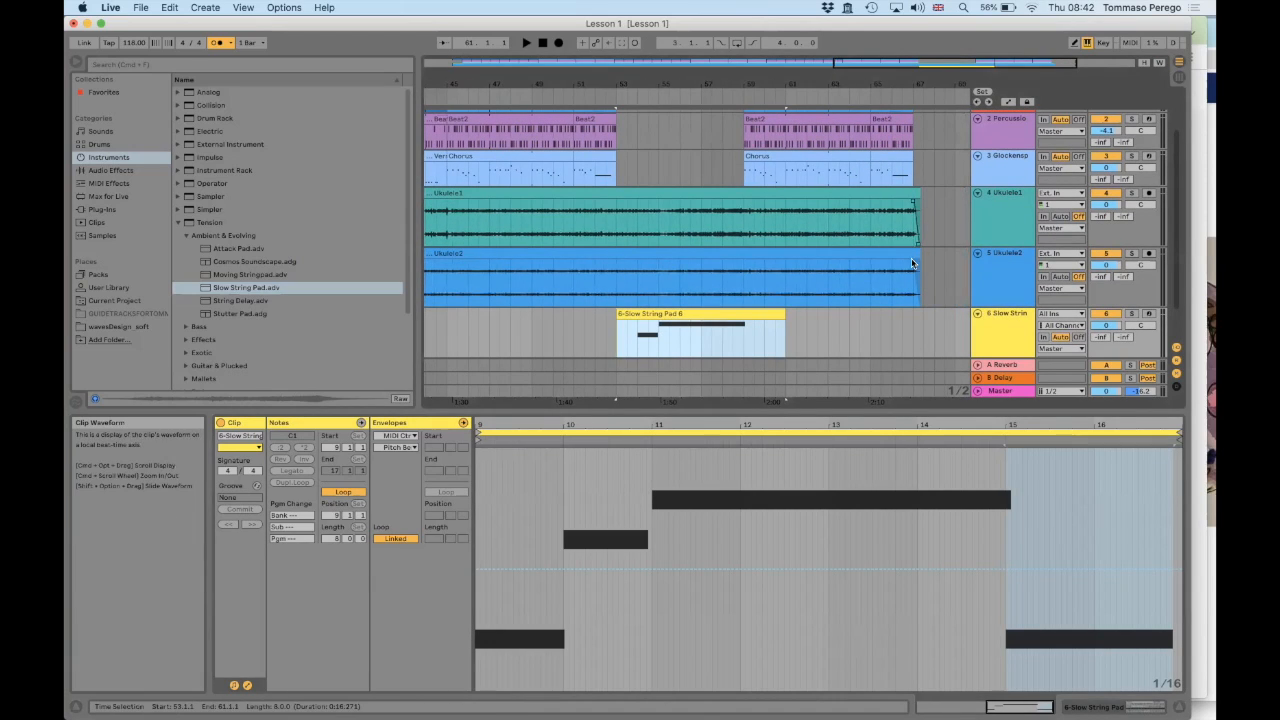
{"action": "scroll", "coordinate": [898, 266], "scroll_direction": "down", "scroll_amount": 2}
{"action": "scroll", "coordinate": [898, 266], "scroll_direction": "left", "scroll_amount": 1}
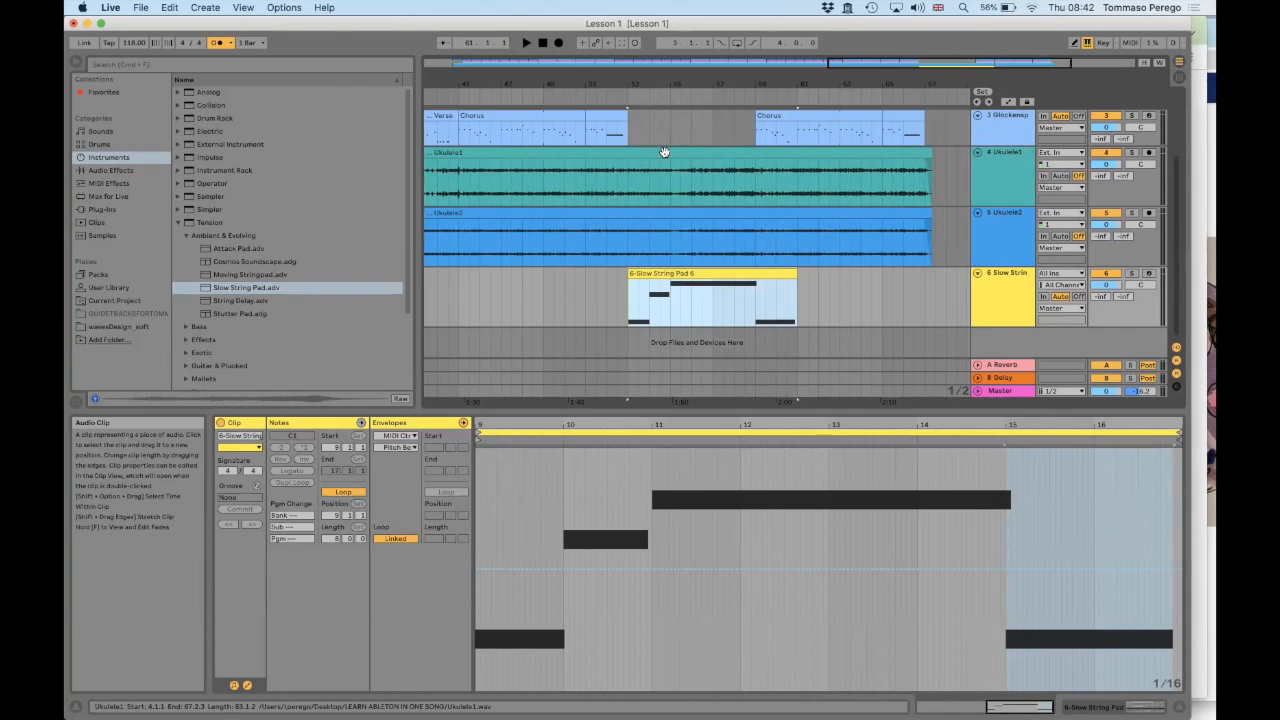
- Open the Slow String Pad clip in the Session View and display its Mixer Track Volume envelope
{"action": "key", "text": "Tab"}
{"action": "left_click", "coordinate": [582, 100]}
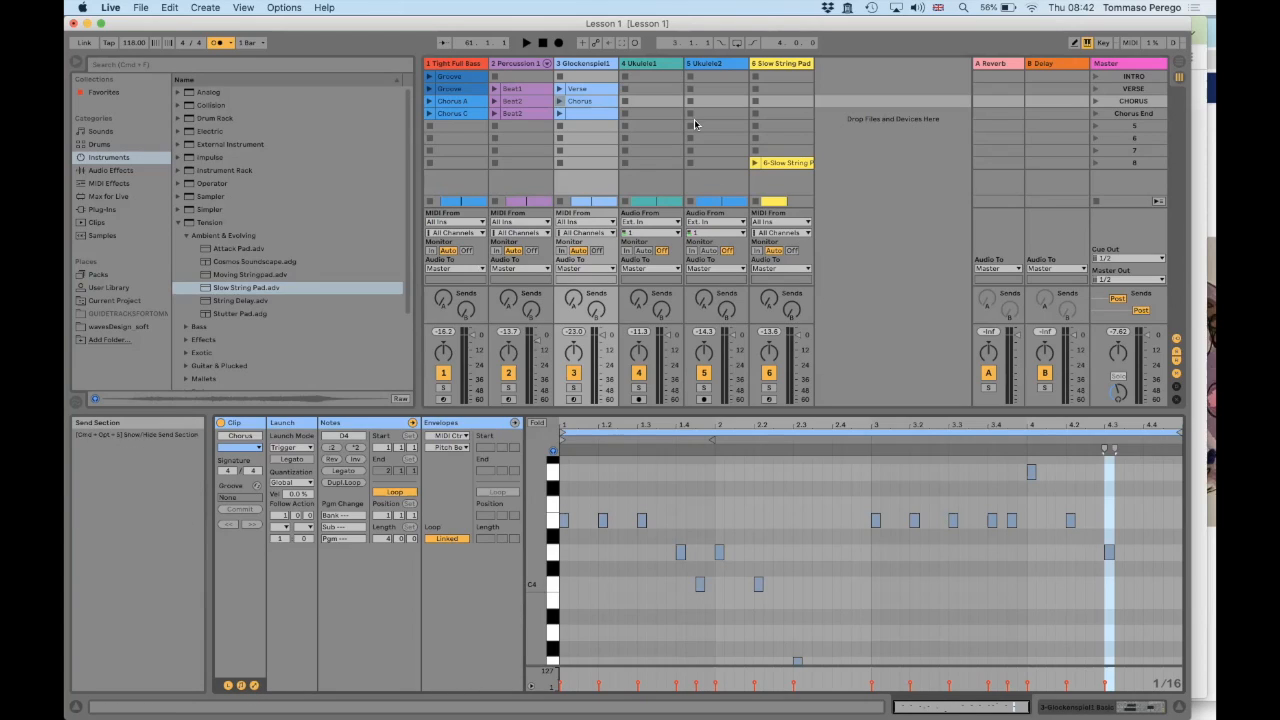
{"action": "left_click", "coordinate": [790, 162]}
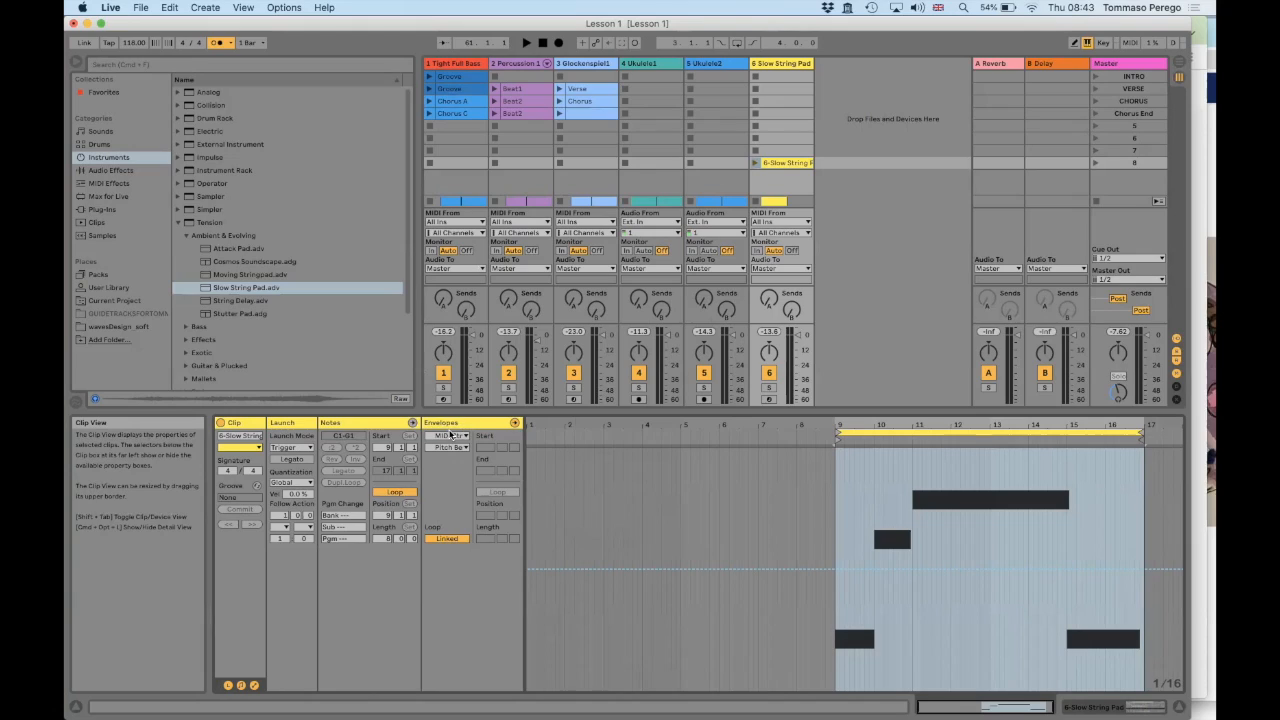
{"action": "left_click", "coordinate": [446, 437]}
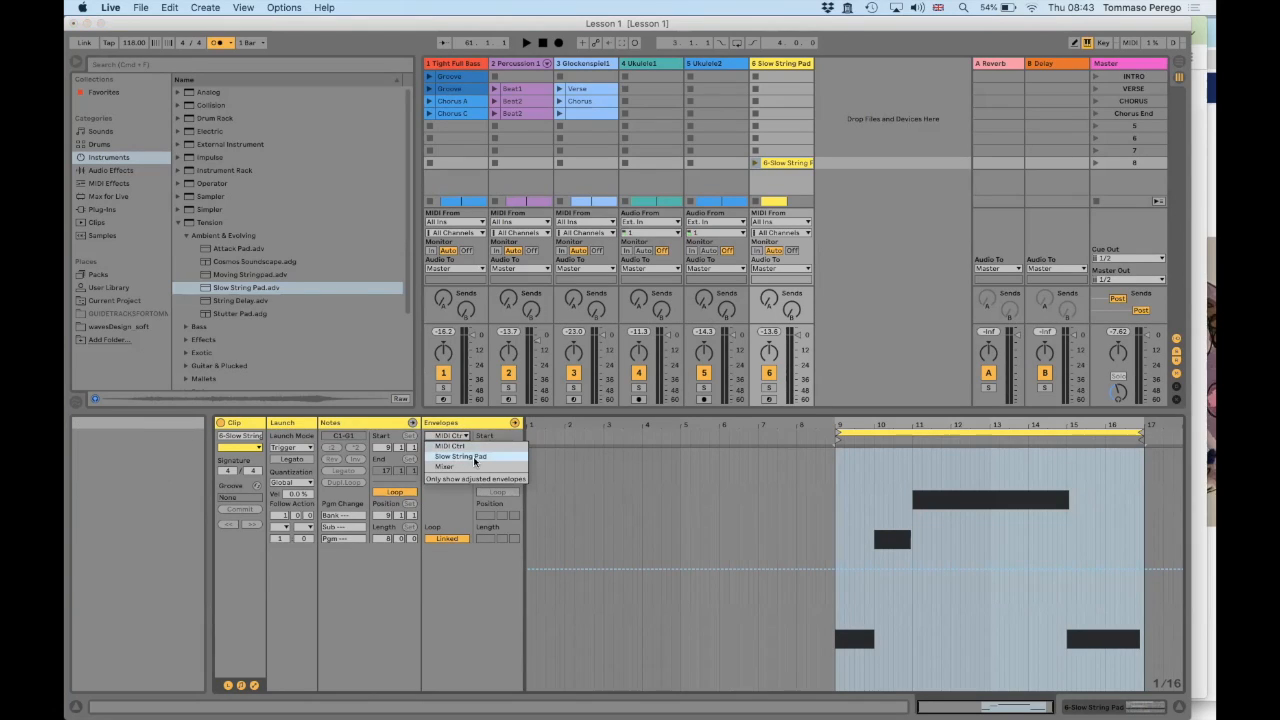
{"action": "left_click", "coordinate": [475, 468]}
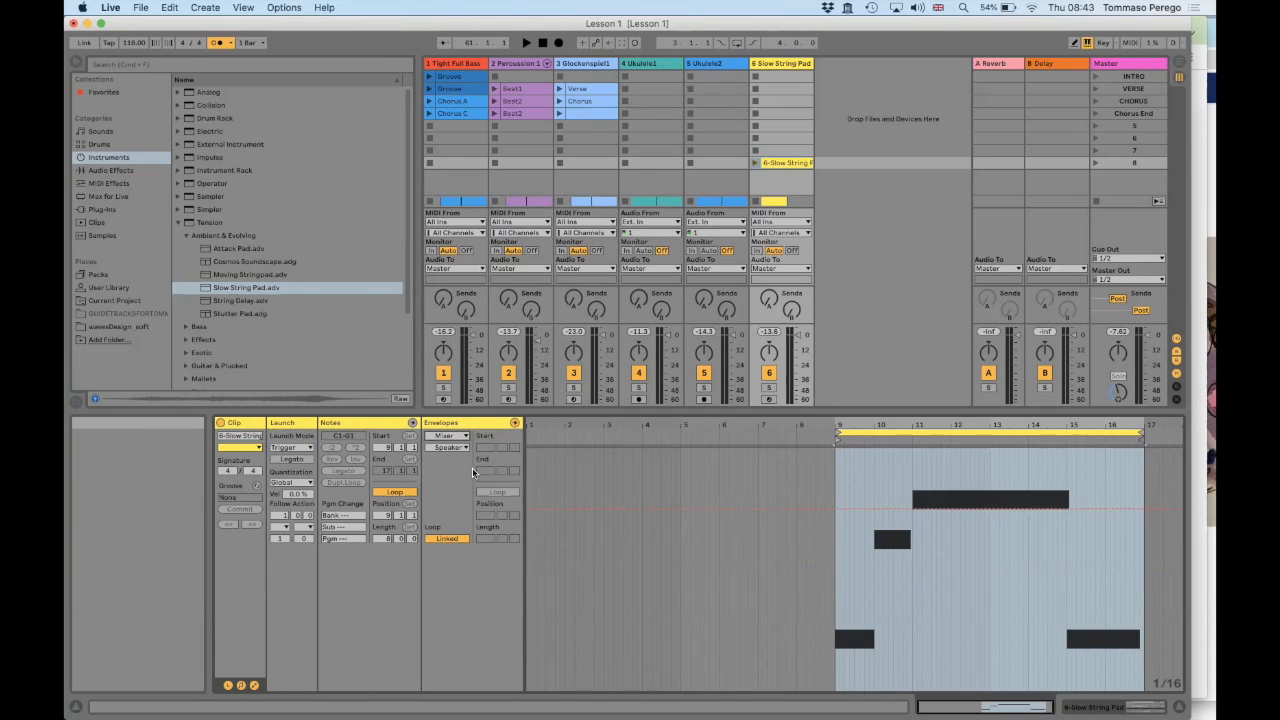
{"action": "left_click", "coordinate": [450, 447]}
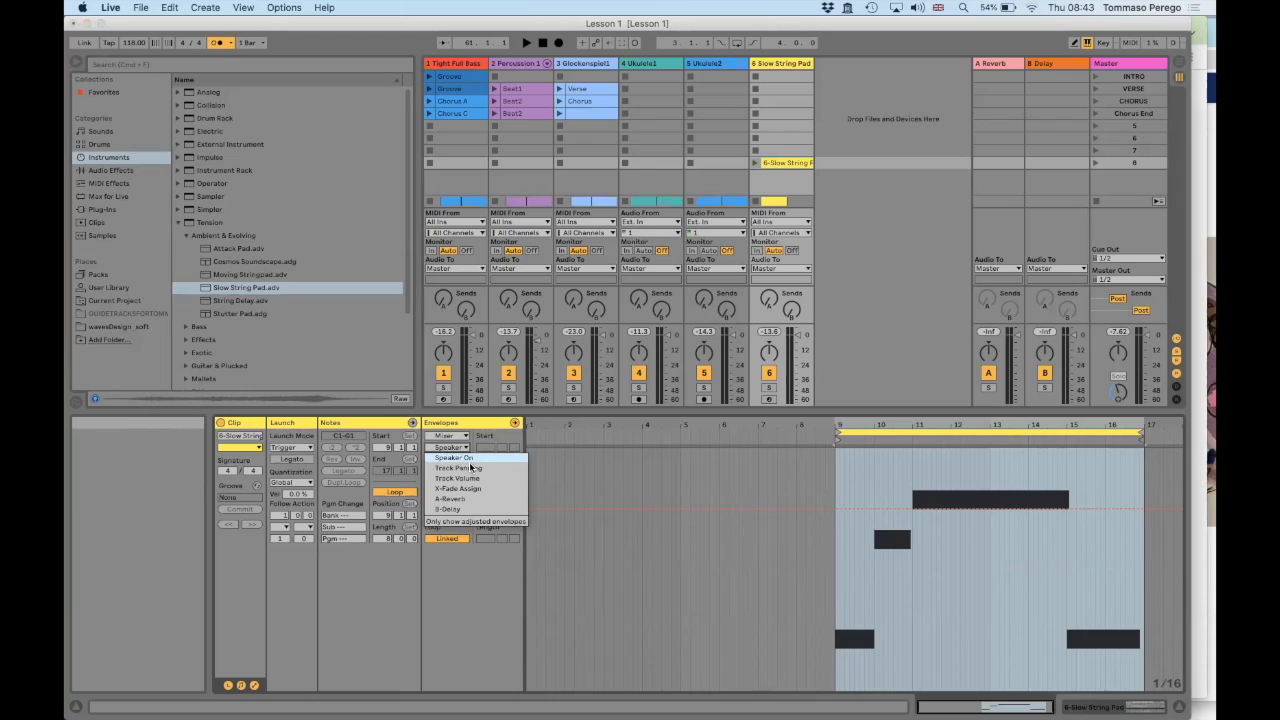
{"action": "left_click", "coordinate": [479, 478]}
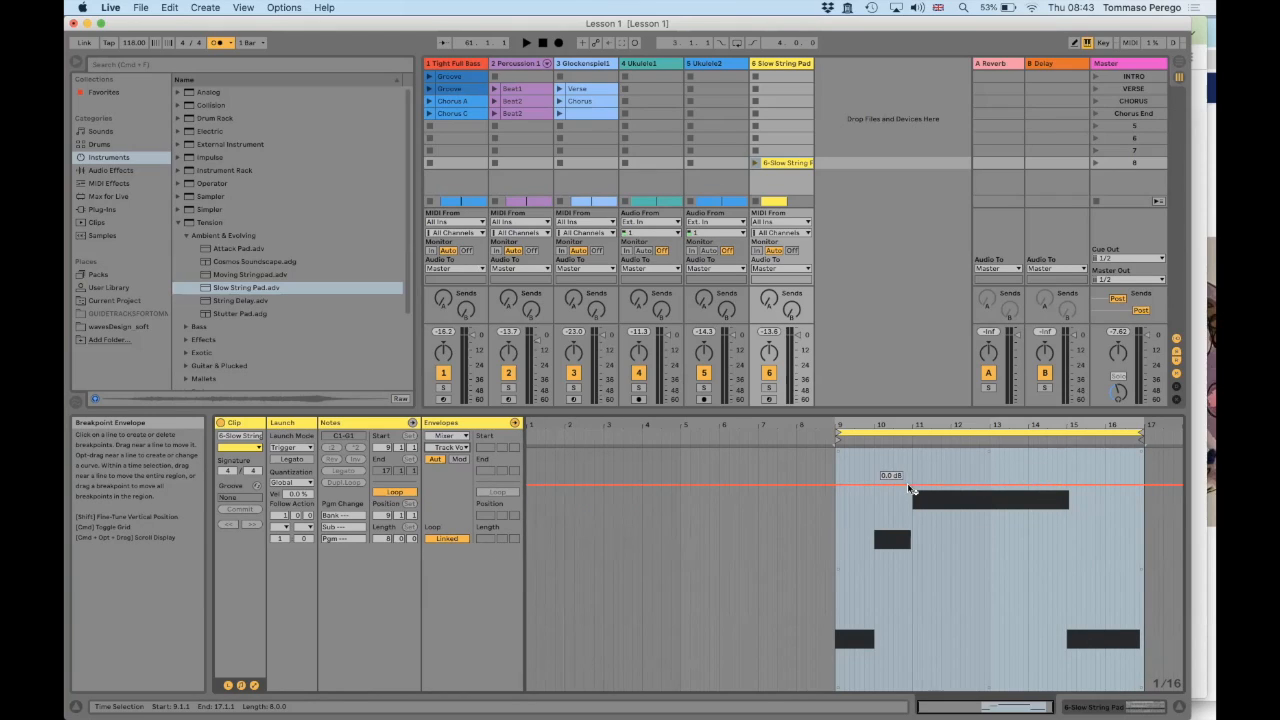
- Fade the Track Volume envelope from 0 dB near bar 15 to silence at the clip's end, with an intermediate point of about -1.7 dB
{"action": "left_click", "coordinate": [1070, 489]}
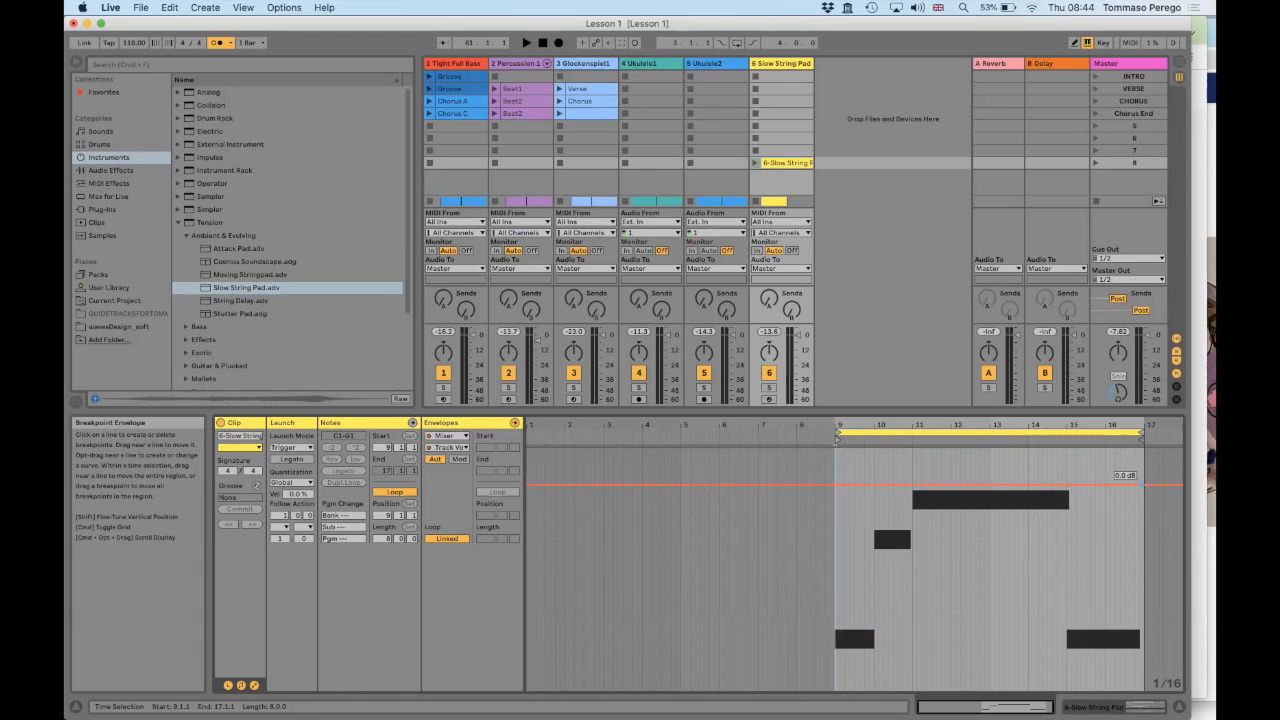
{"action": "left_click_drag", "start_coordinate": [1140, 486], "coordinate": [1140, 689]}
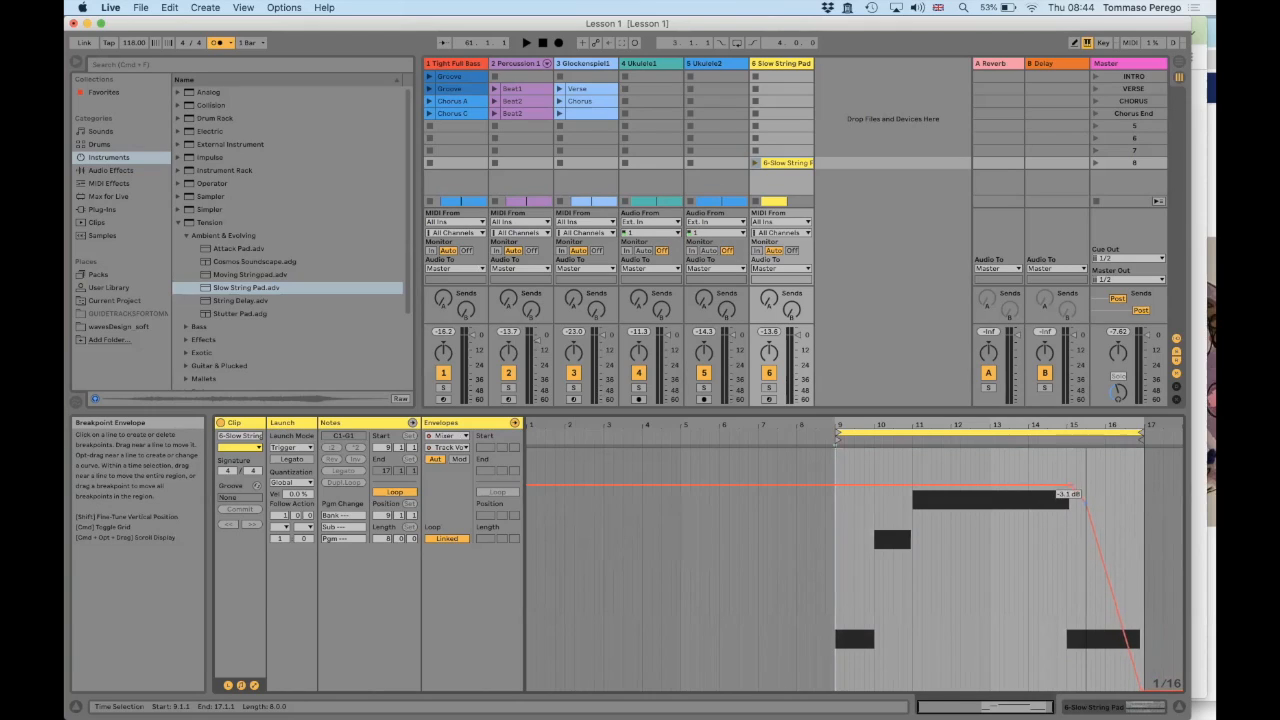
{"action": "left_click_drag", "start_coordinate": [1086, 488], "coordinate": [1103, 485]}
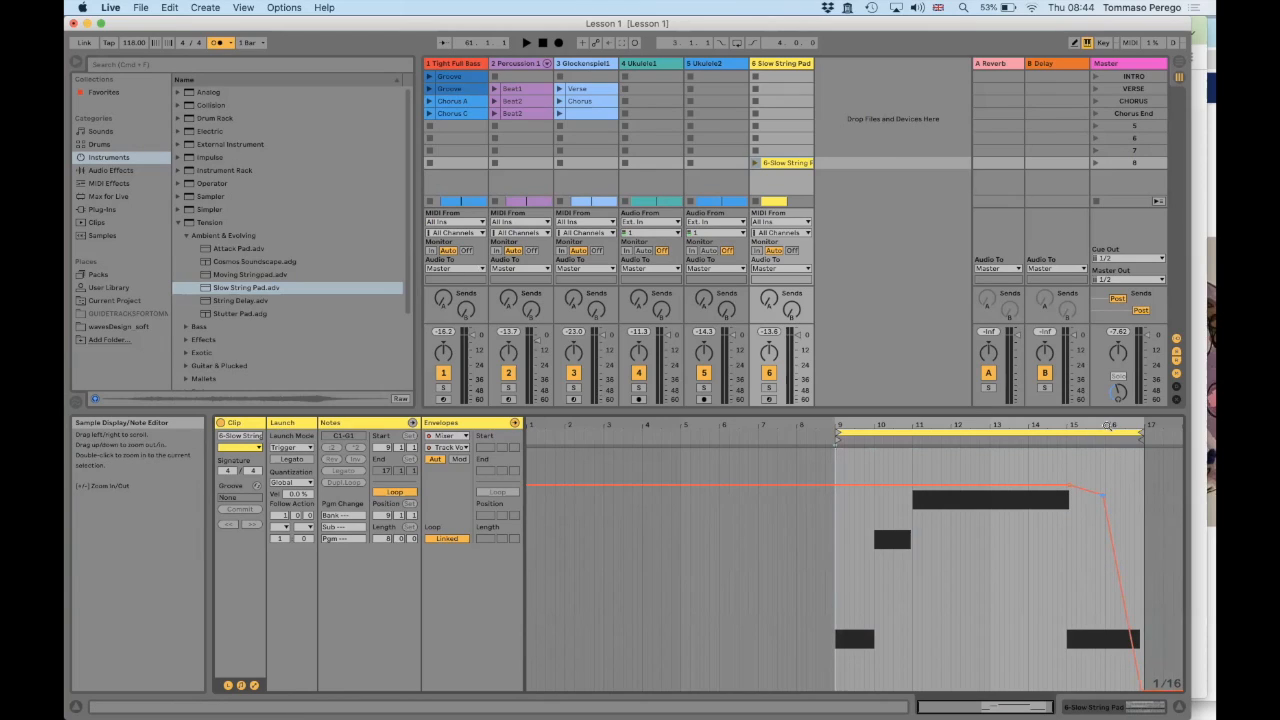
{"action": "mouse_move", "coordinate": [1106, 424]}
{"action": "left_mouse_down"}
{"action": "mouse_move", "coordinate": [1083, 497]}
{"action": "mouse_move", "coordinate": [1040, 512]}
{"action": "mouse_move", "coordinate": [905, 487]}
{"action": "mouse_move", "coordinate": [942, 493]}
{"action": "left_mouse_up"}
{"action": "scroll", "coordinate": [1042, 512], "scroll_direction": "right", "scroll_amount": 3}
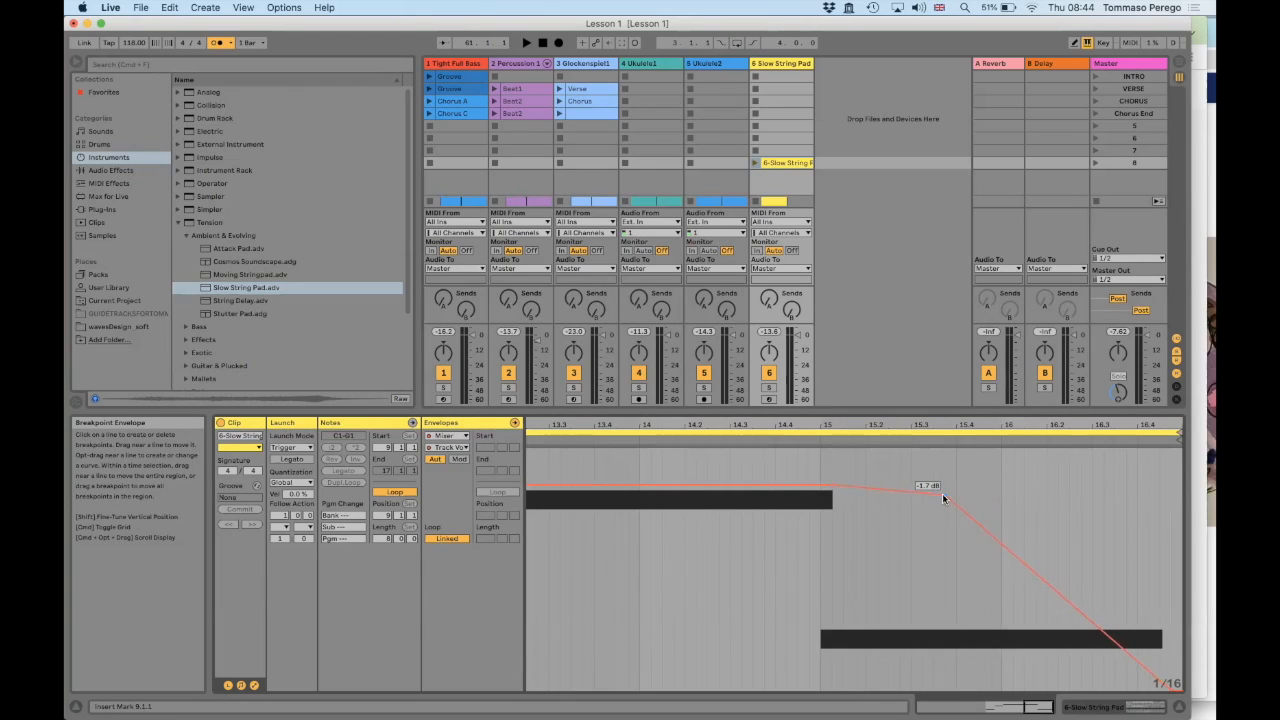
- Try inserting a curved drop shape at 16.1.2 in the Track Volume envelope, and undo it
{"action": "right_click", "coordinate": [1011, 484]}
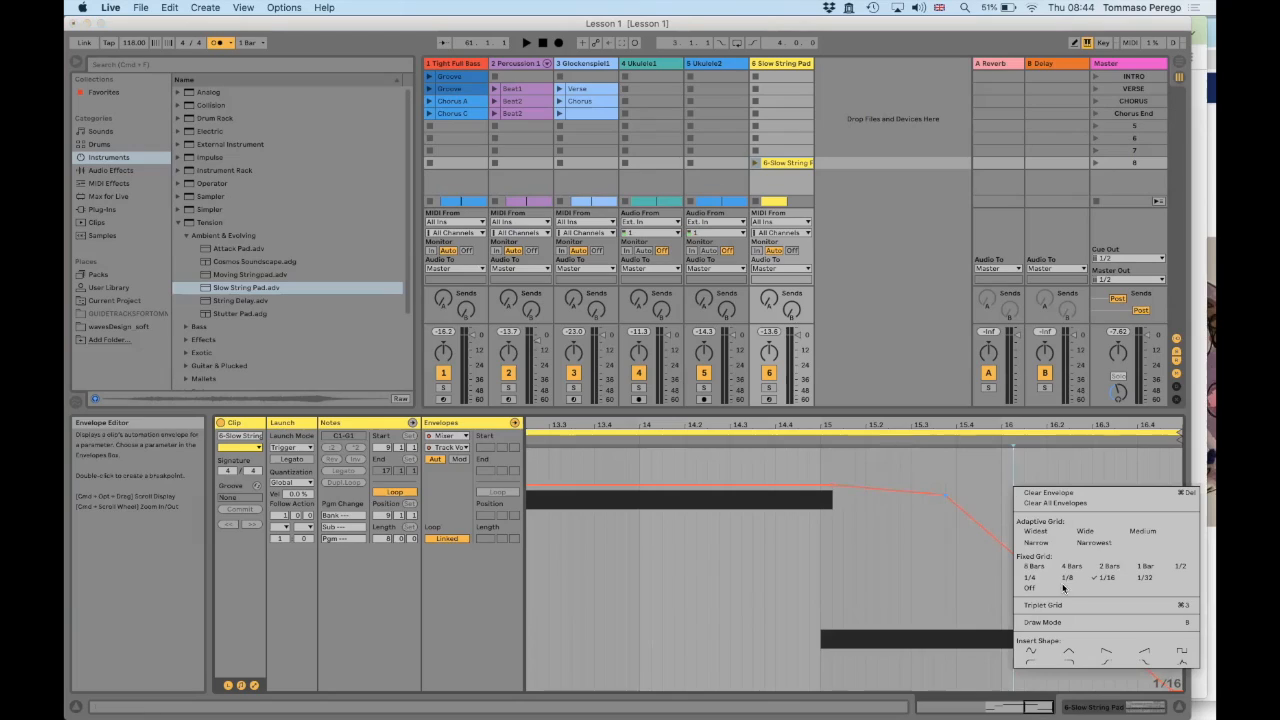
{"action": "left_click", "coordinate": [1071, 661]}
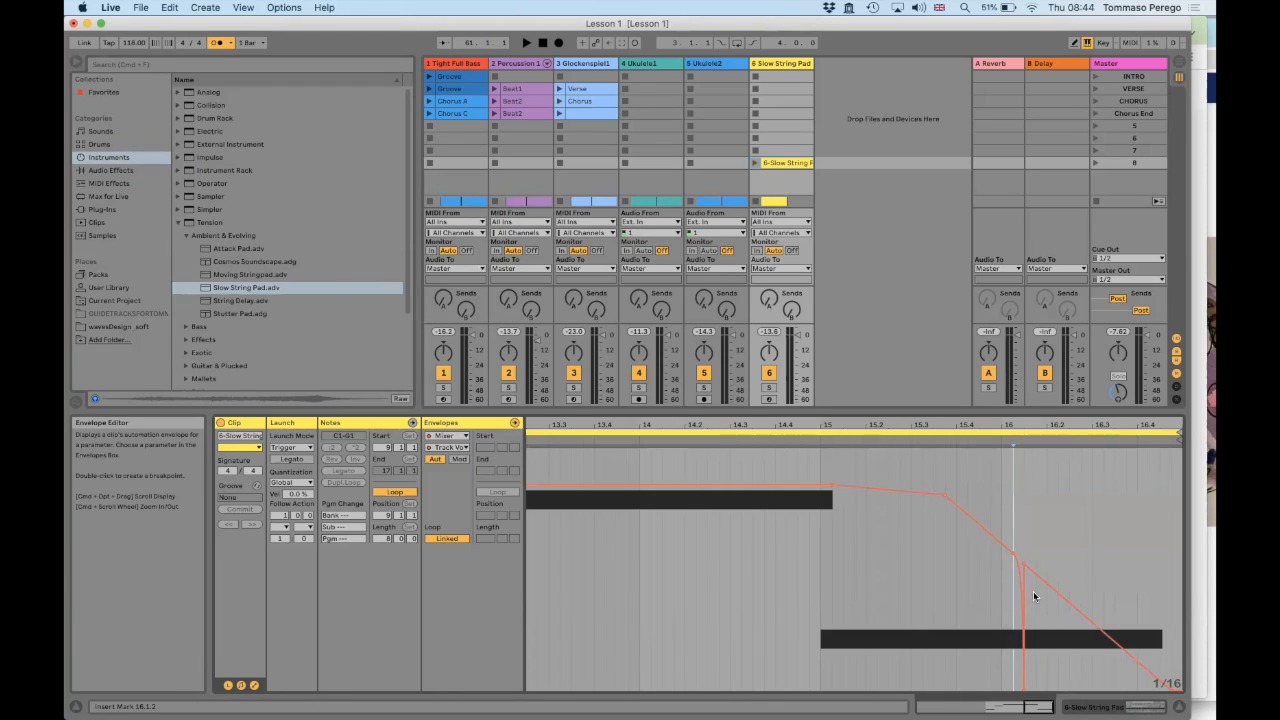
{"action": "key", "text": "super+z"}
- Insert a falling S-curve over the volume envelope from 15.1.4 to 16.4.3 and shift the curve's start to about 15.3
{"action": "left_click_drag", "start_coordinate": [852, 458], "coordinate": [1161, 530]}
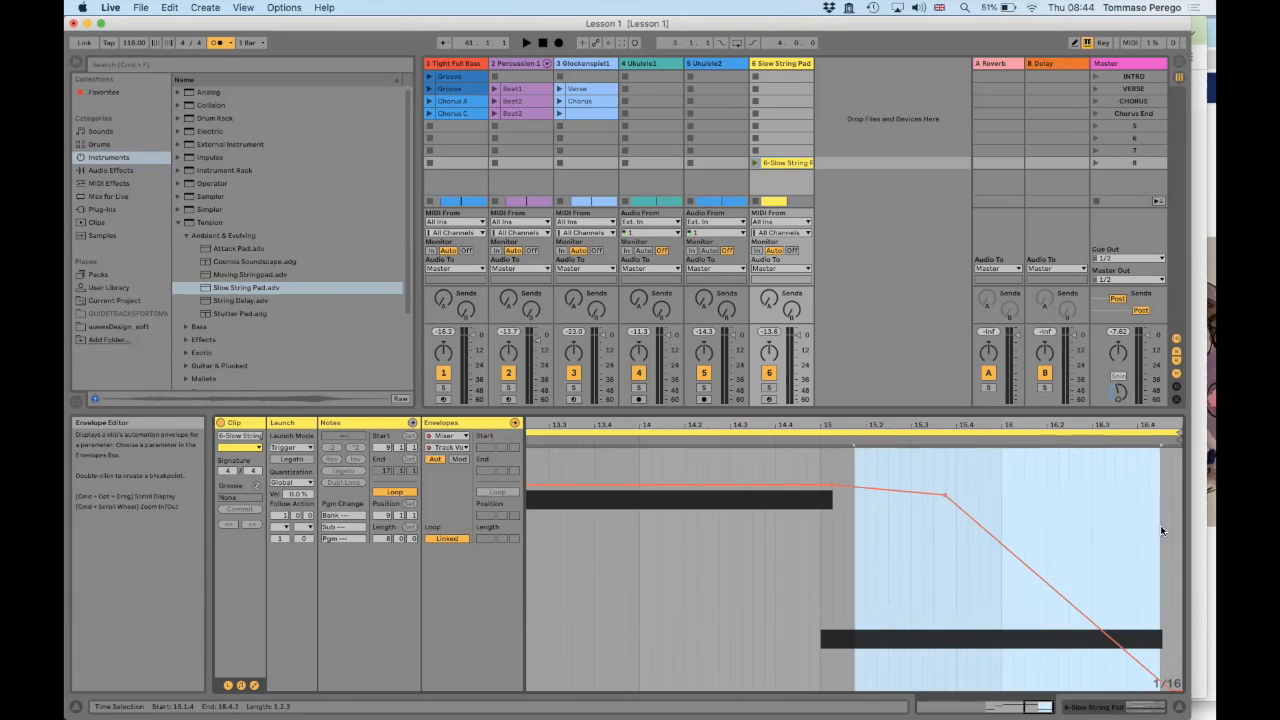
{"action": "right_click", "coordinate": [938, 521]}
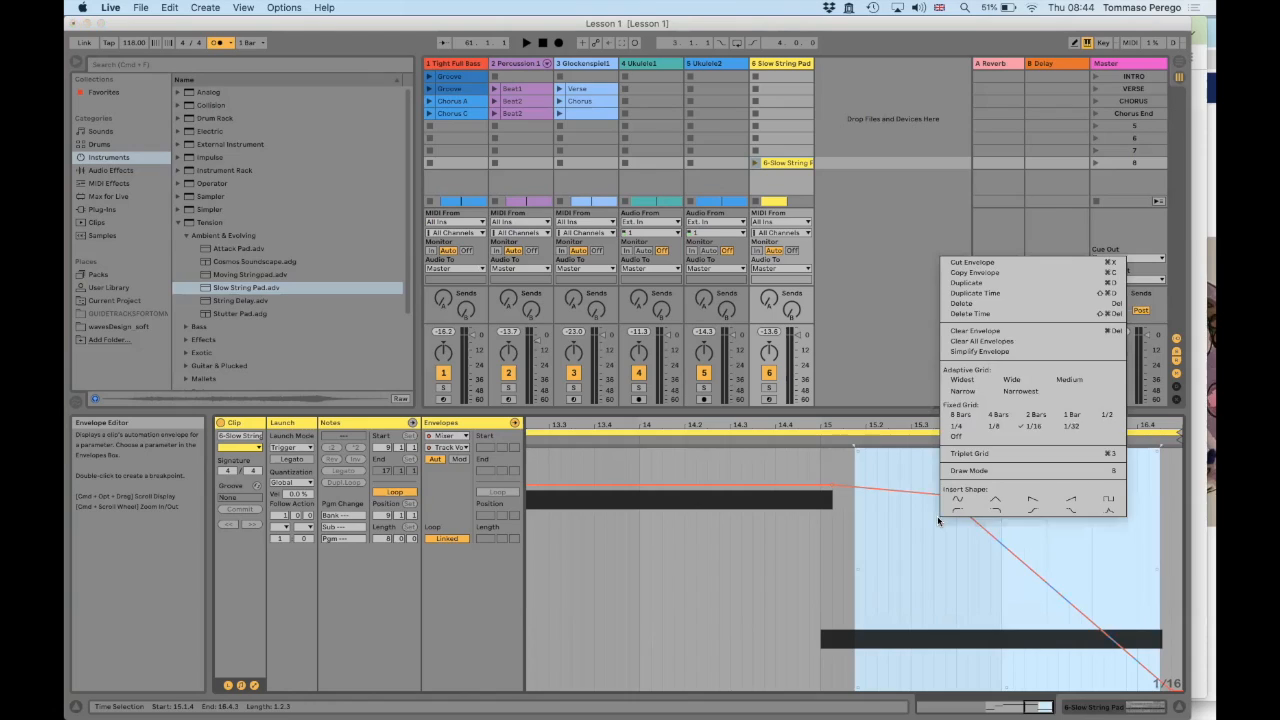
{"action": "left_click", "coordinate": [1034, 500]}
{"action": "key", "text": "super+z"}
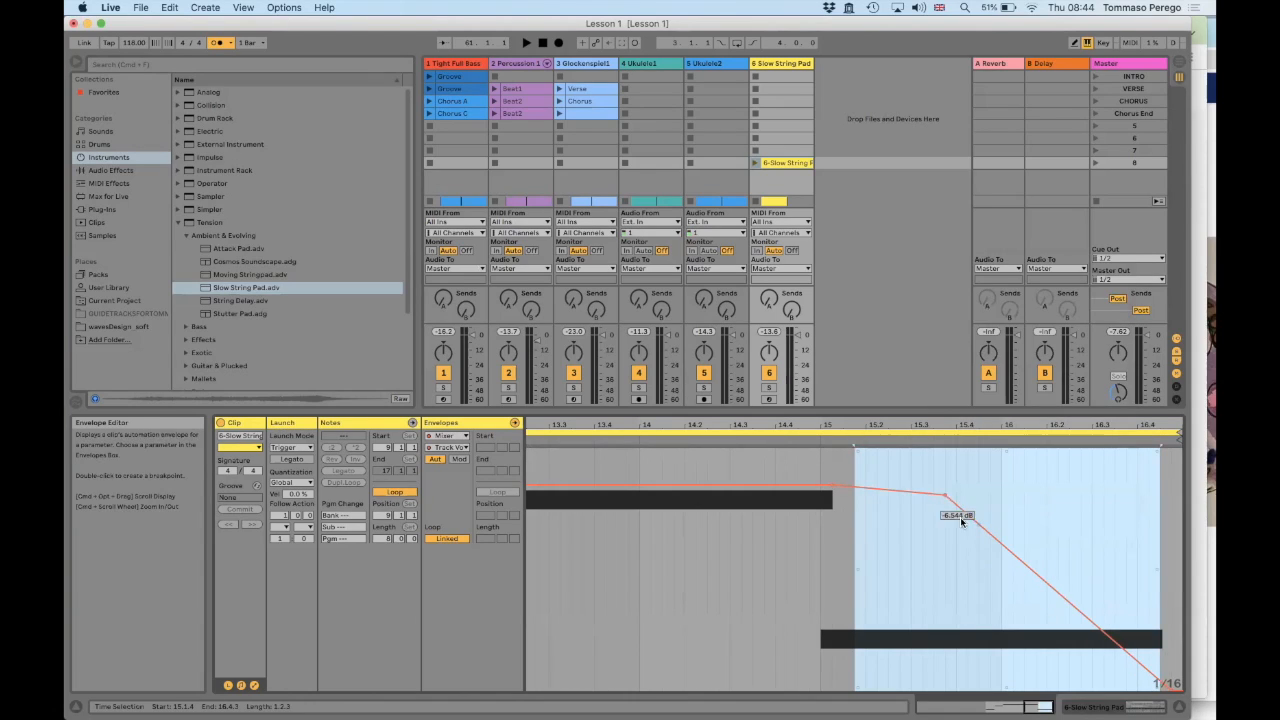
{"action": "right_click", "coordinate": [937, 516]}
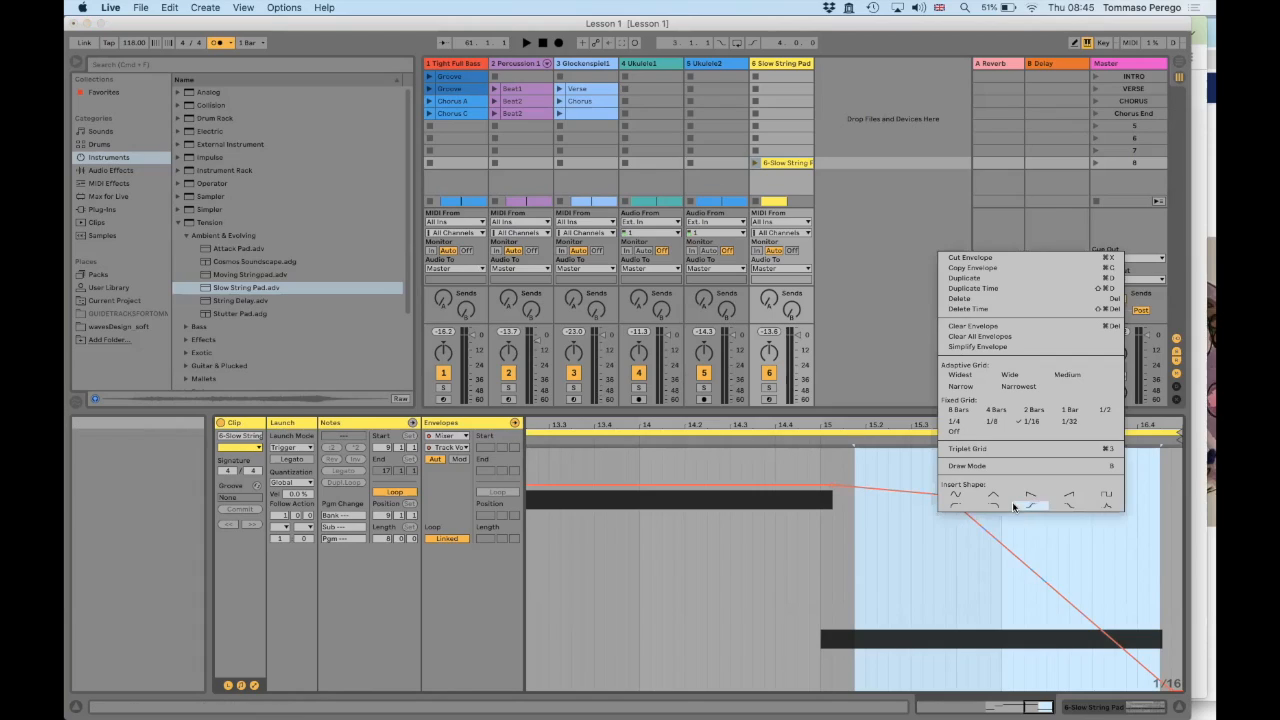
{"action": "left_click", "coordinate": [1066, 507]}
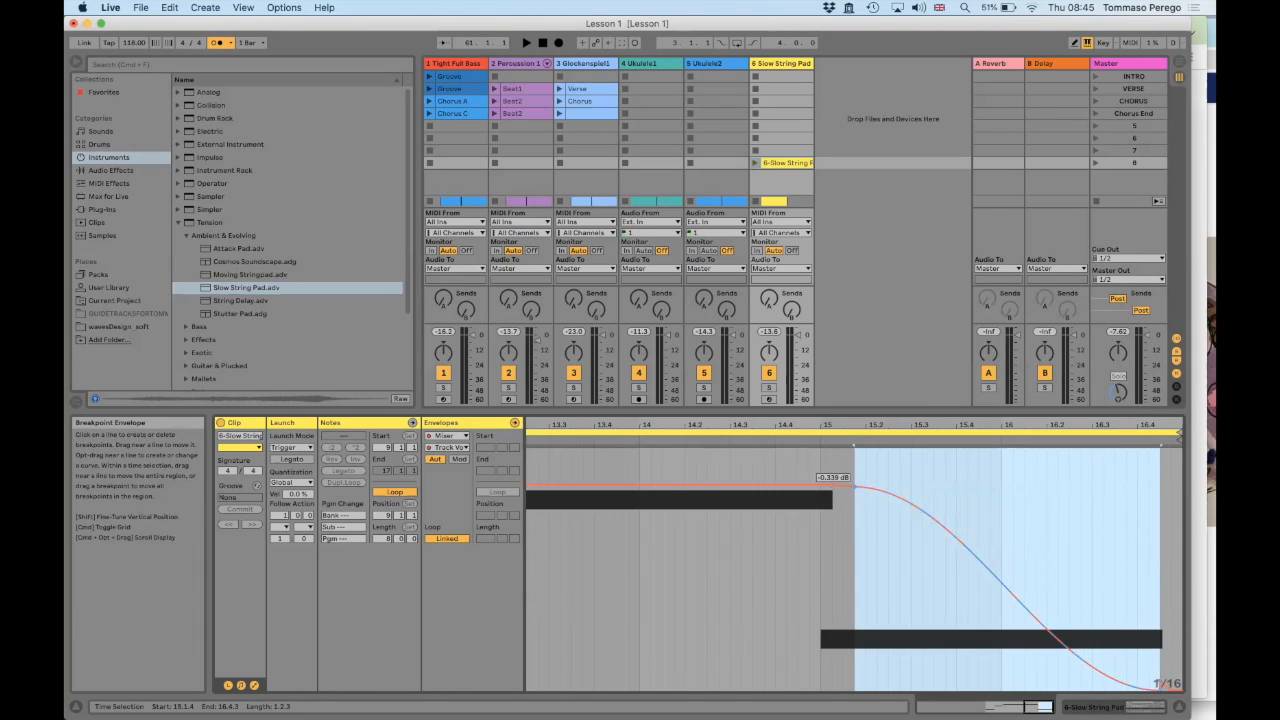
{"action": "left_click_drag", "start_coordinate": [860, 492], "coordinate": [935, 486]}
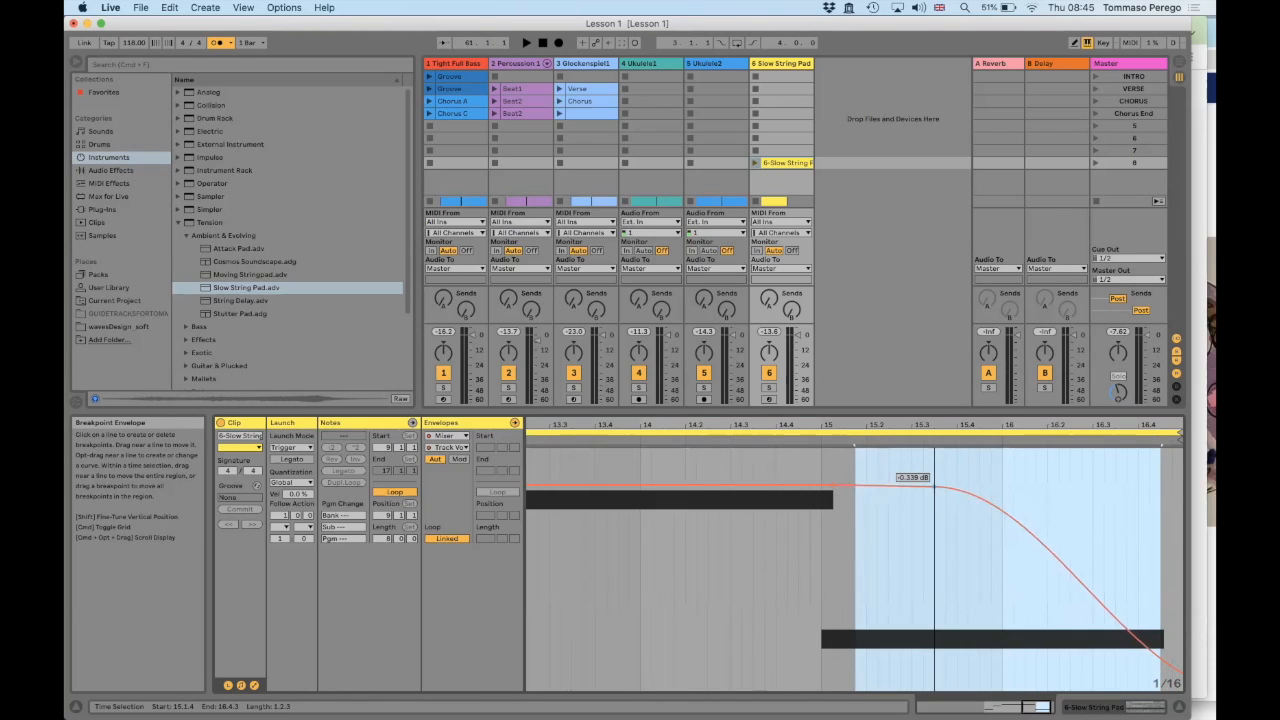
{"action": "scroll", "coordinate": [1127, 670], "scroll_direction": "right", "scroll_amount": 2}
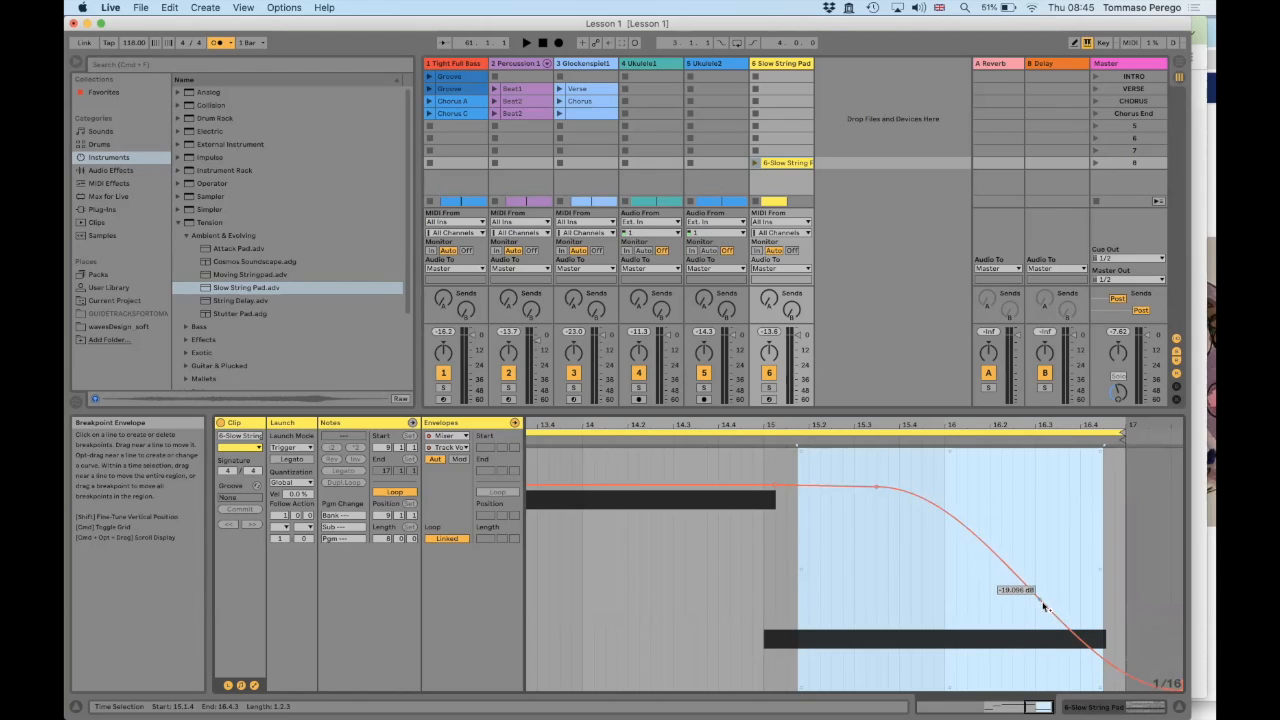
- Replace the Slow String Pad clip at bar 53 of the arrangement with the edited Session View clip
{"action": "left_click", "coordinate": [788, 163]}
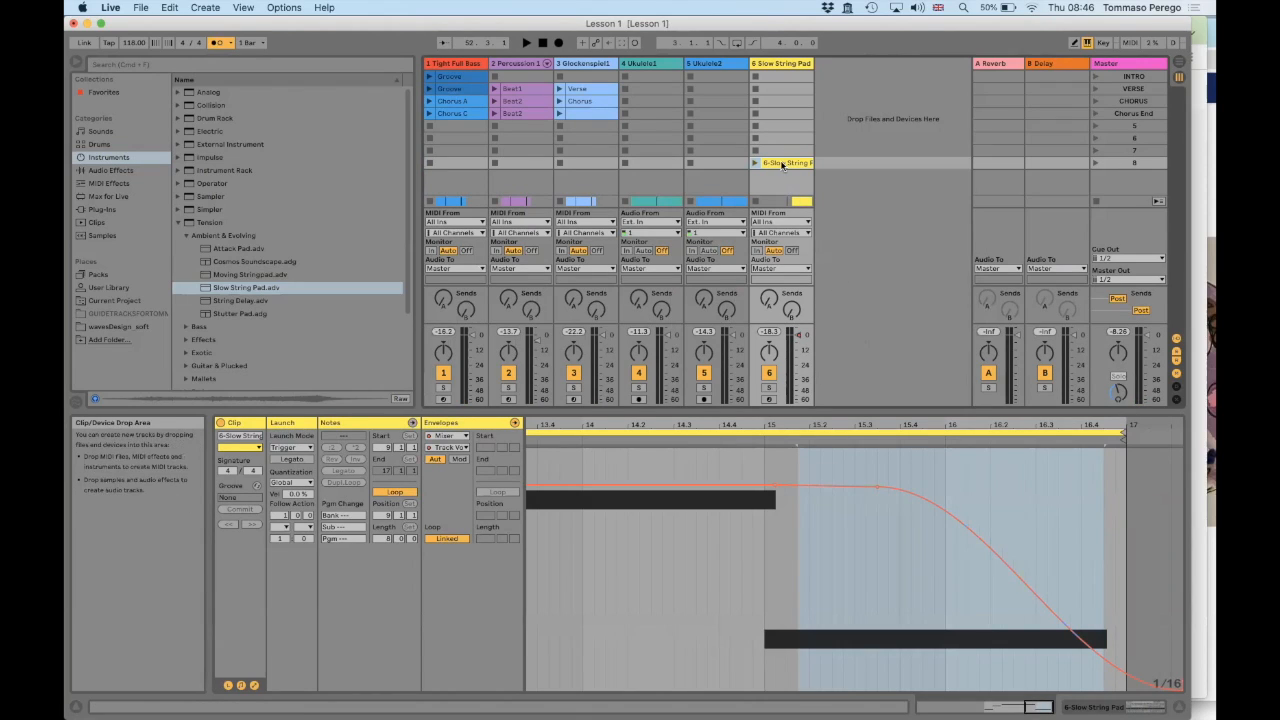
{"action": "key", "text": "Tab"}
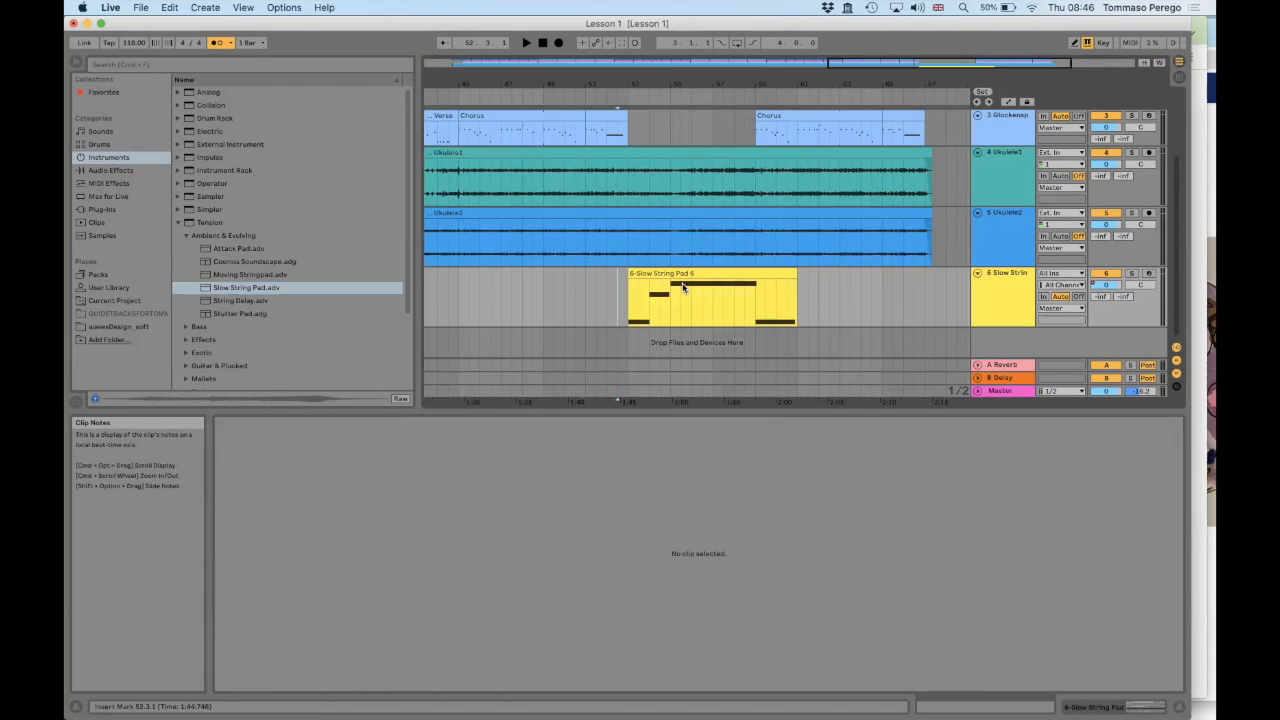
{"action": "left_click", "coordinate": [641, 273]}
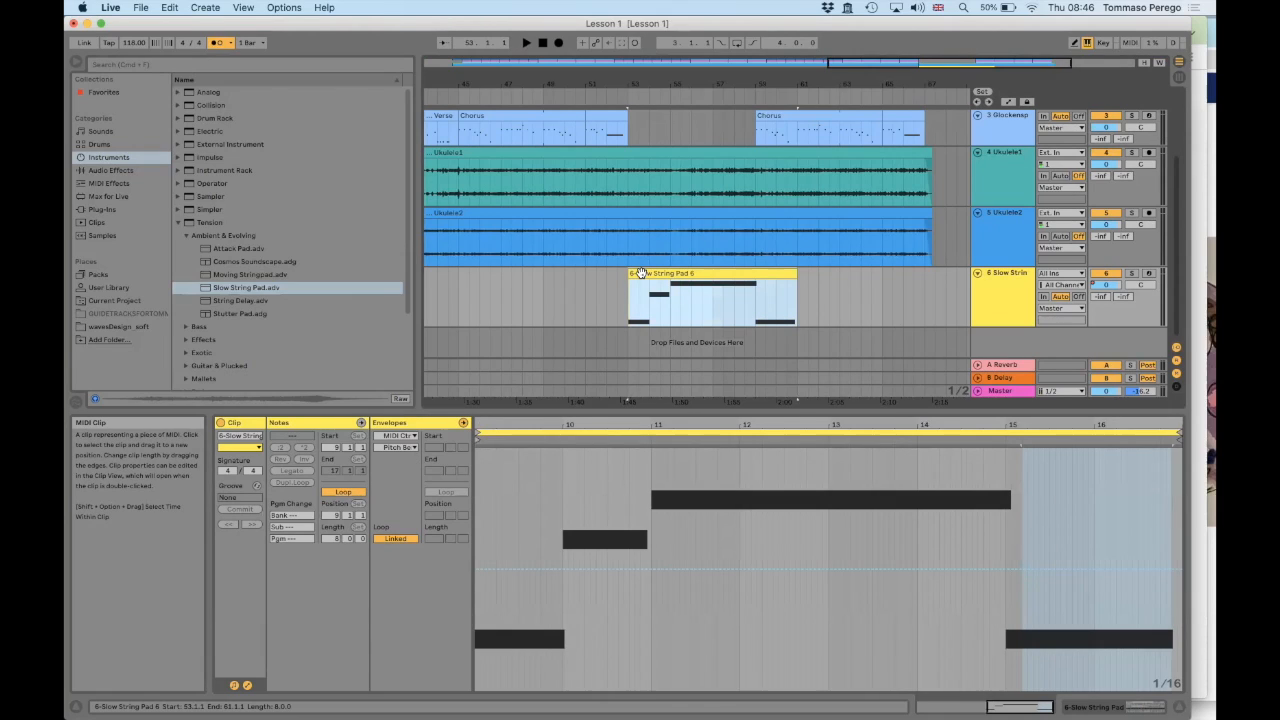
{"action": "key", "text": "super+c"}
{"action": "key", "text": "Delete"}
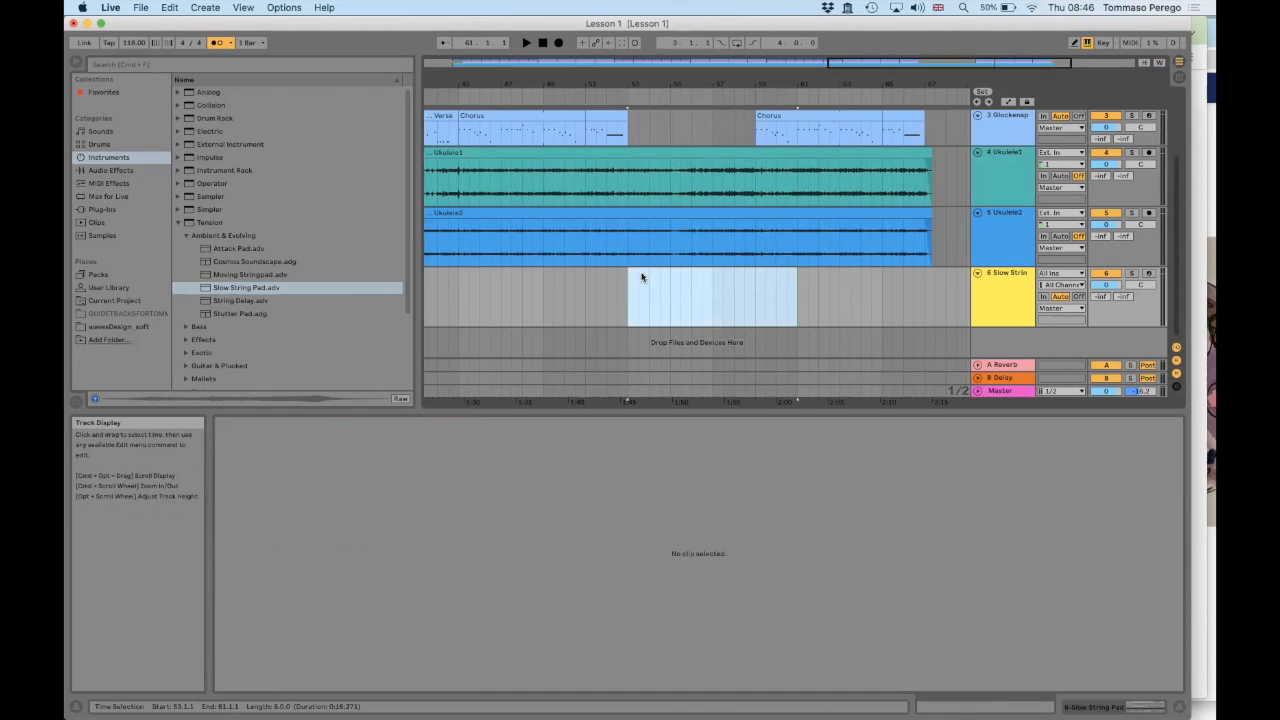
{"action": "key", "text": "super+v"}
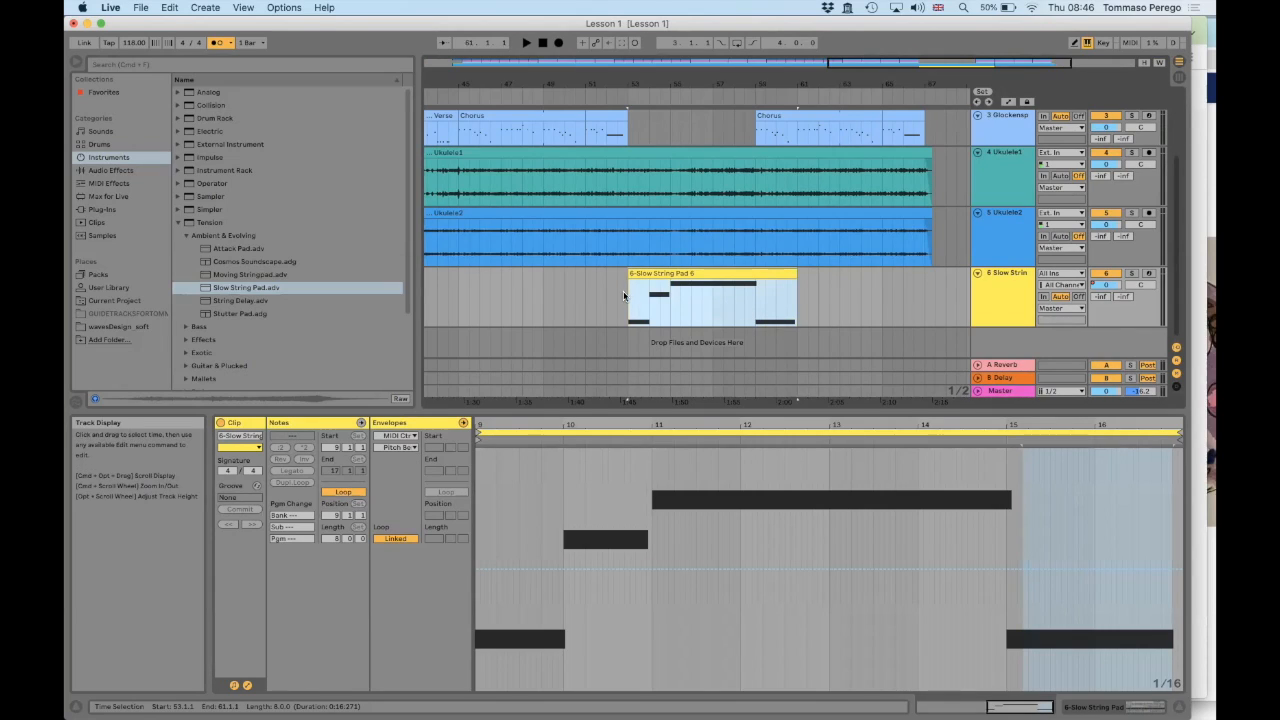
- Play the arrangement from bar 51 through the Slow String Pad's volume fade, stop playback and save the set
{"action": "left_click", "coordinate": [587, 279]}
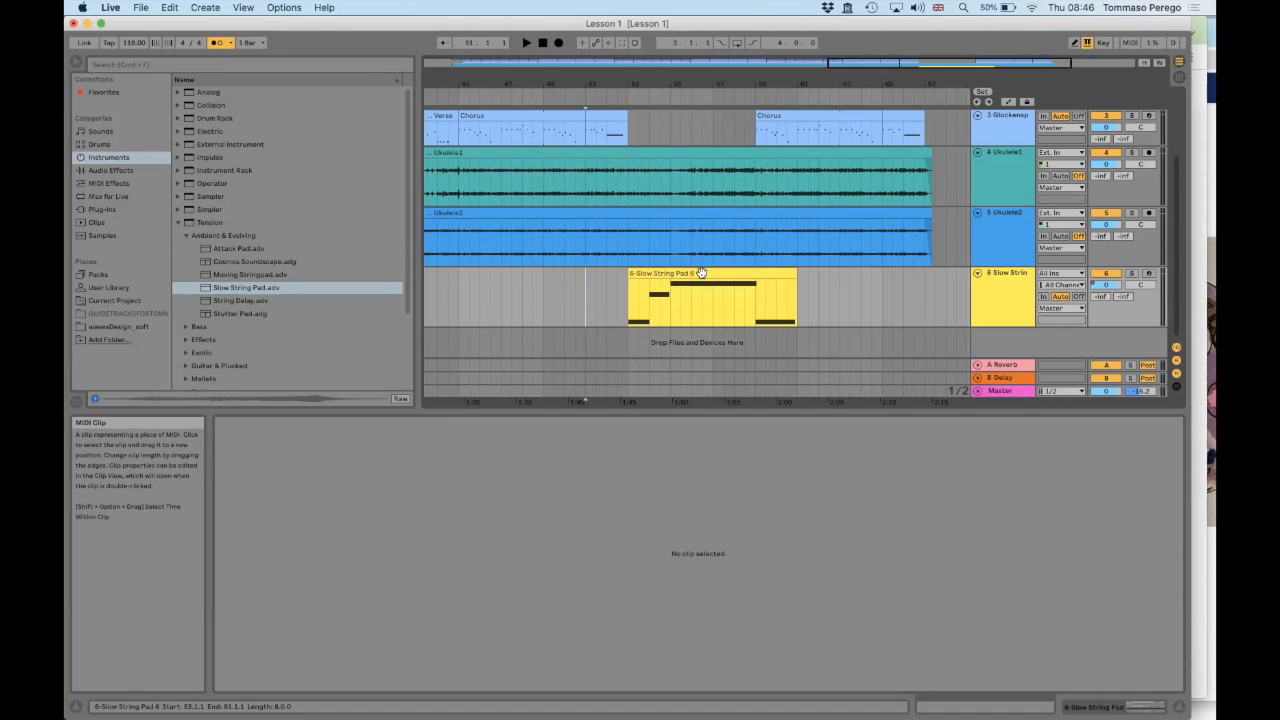
{"action": "key", "text": "Tab"}
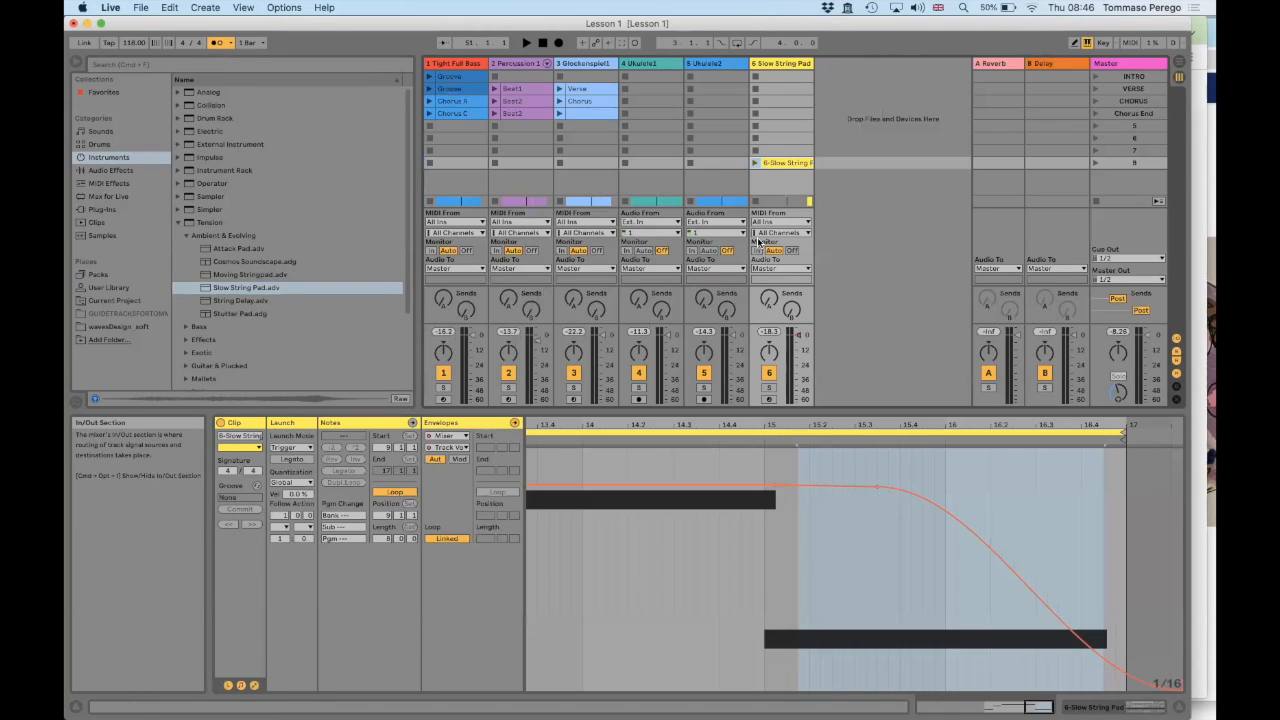
{"action": "key", "text": "Tab"}
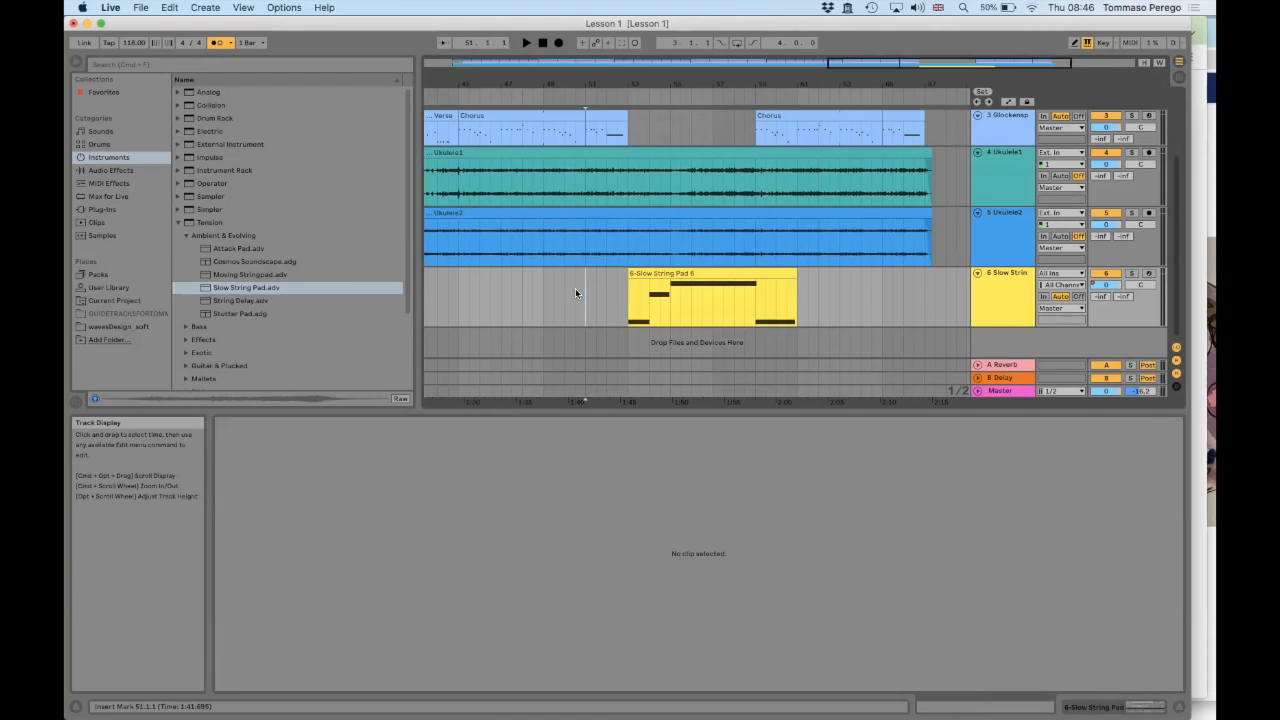
{"action": "key", "text": "space"}
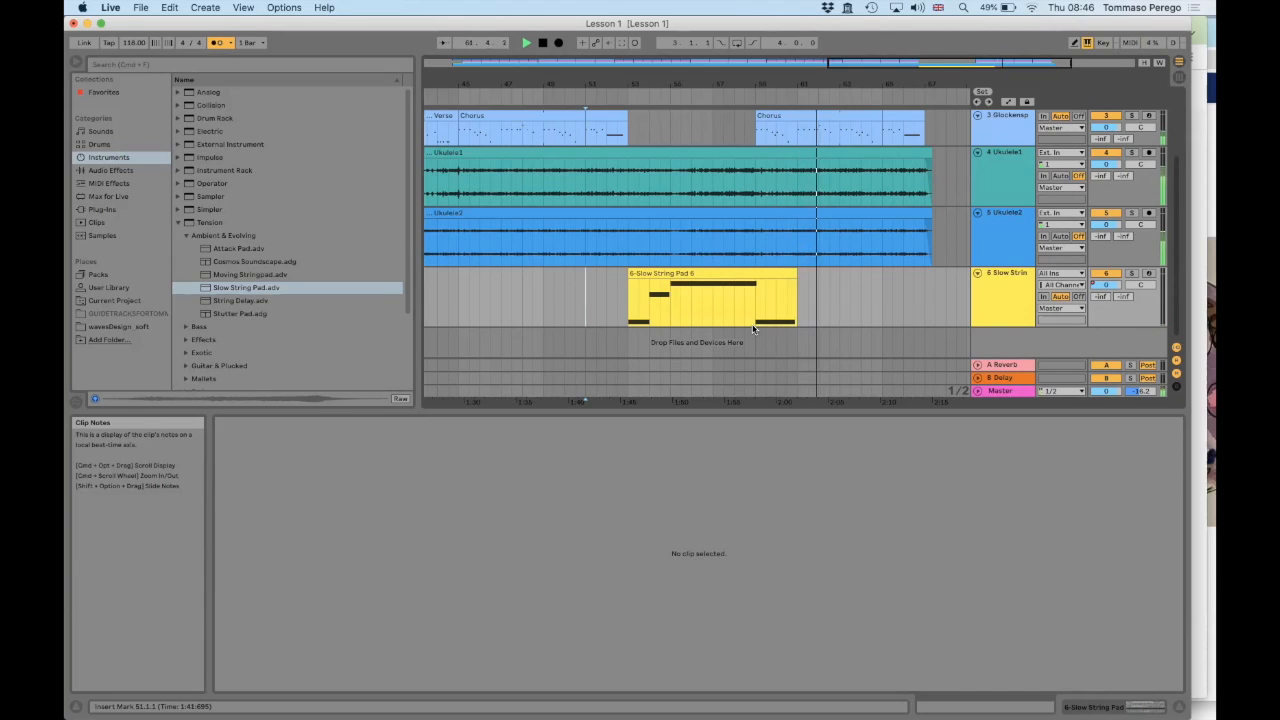
{"action": "key", "text": "space"}
{"action": "key", "text": "super+s"}
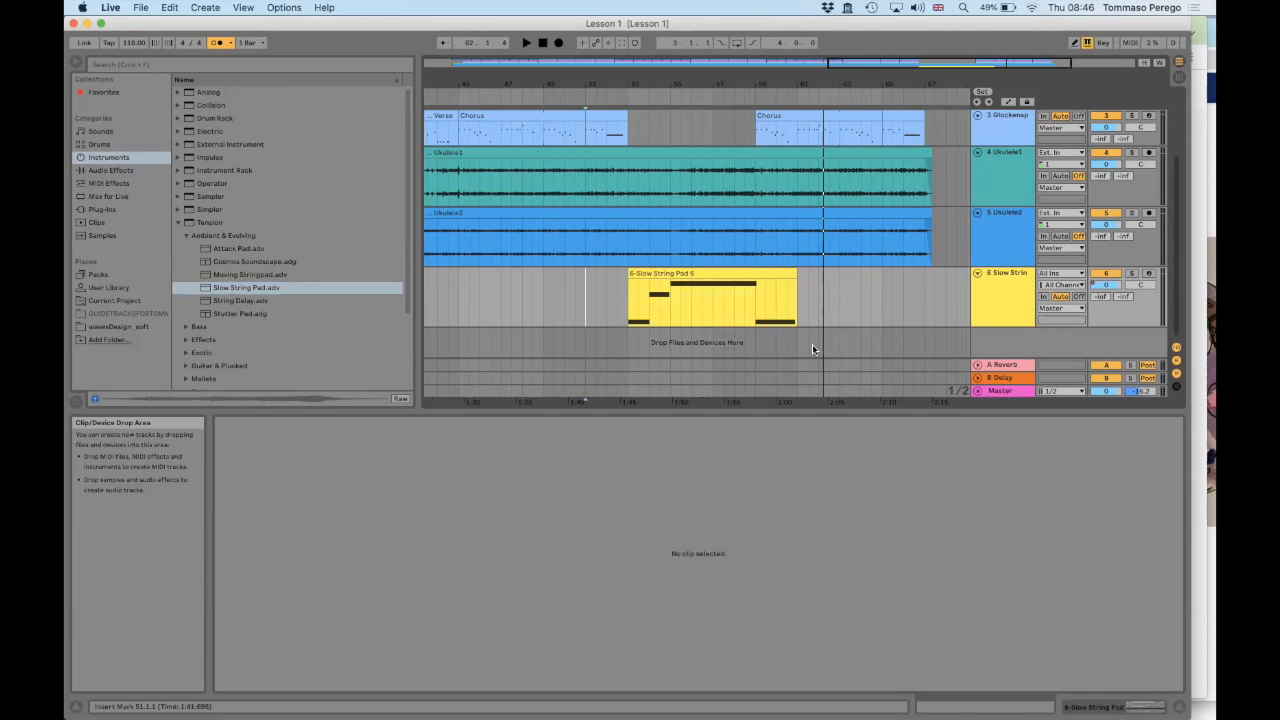
- Check the Slow String Pad clip in both views and examine the editing options of its Session View Track Volume envelope near bar 9
{"action": "key", "text": "Tab"}
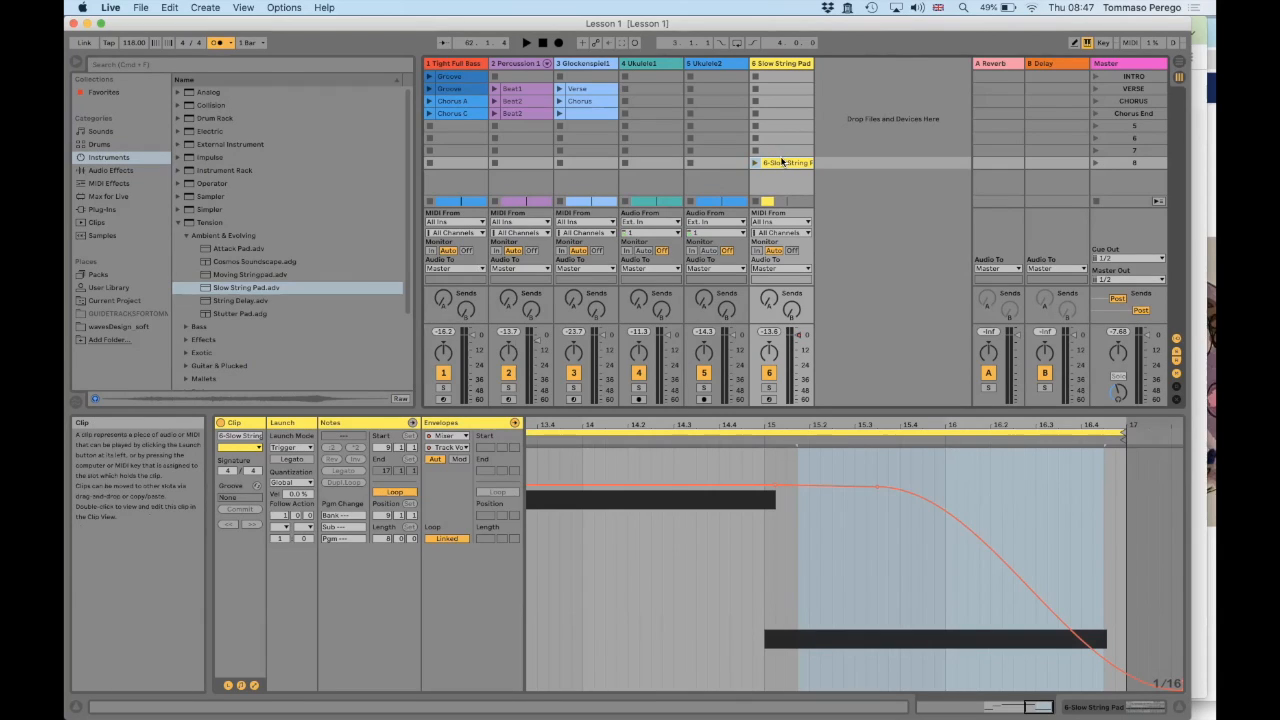
{"action": "left_click", "coordinate": [1088, 43]}
{"action": "key", "text": "Tab"}
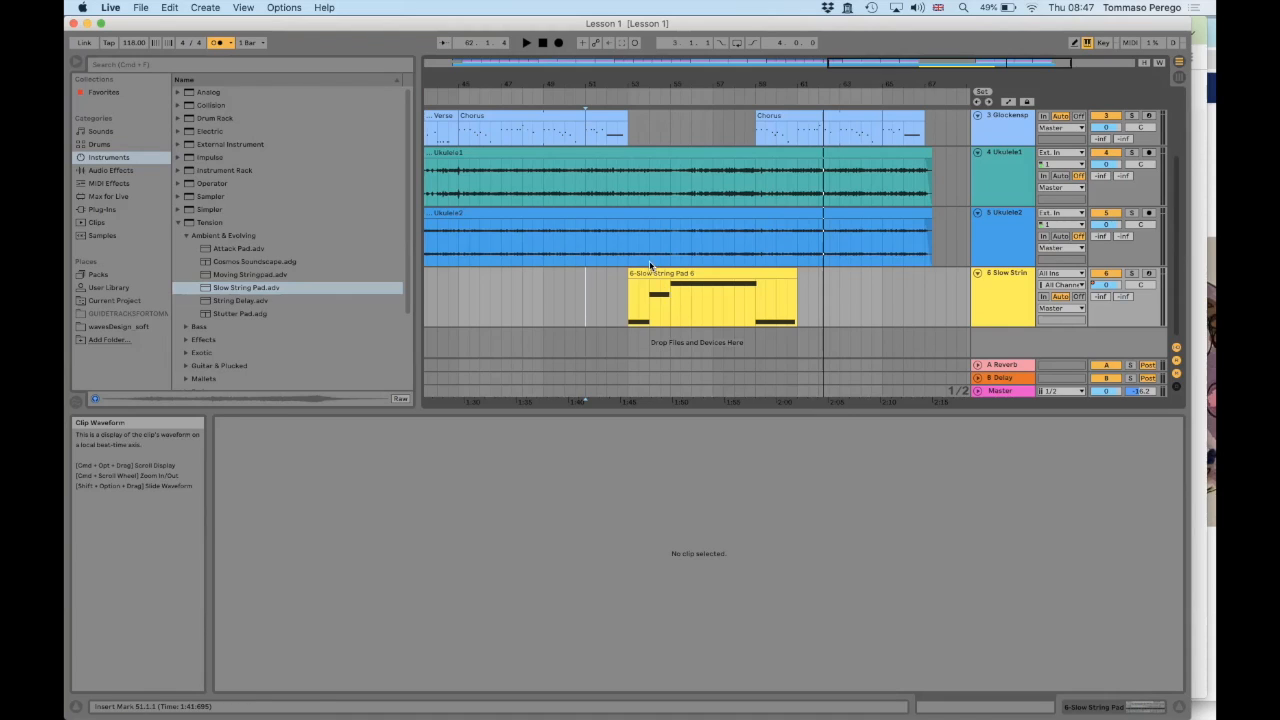
{"action": "key", "text": "Tab"}
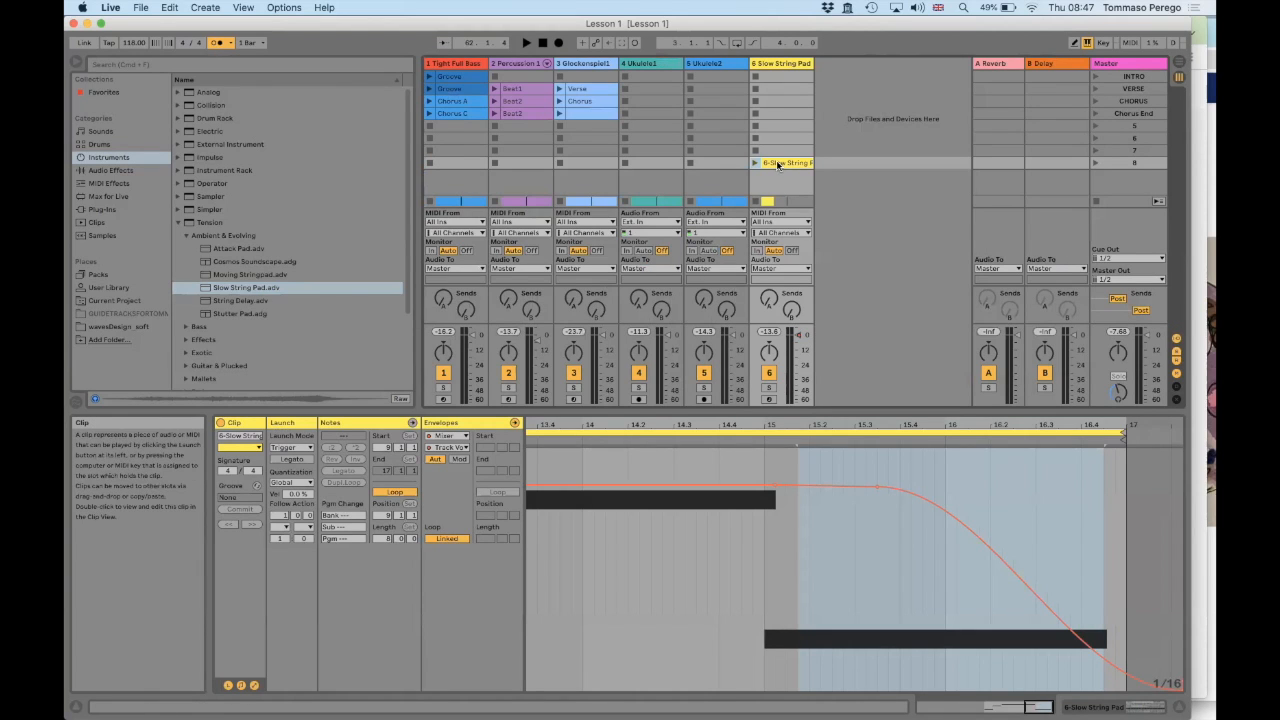
{"action": "scroll", "coordinate": [702, 575], "scroll_direction": "up", "scroll_amount": 5}
{"action": "scroll", "coordinate": [702, 575], "scroll_direction": "up", "scroll_amount": 5}
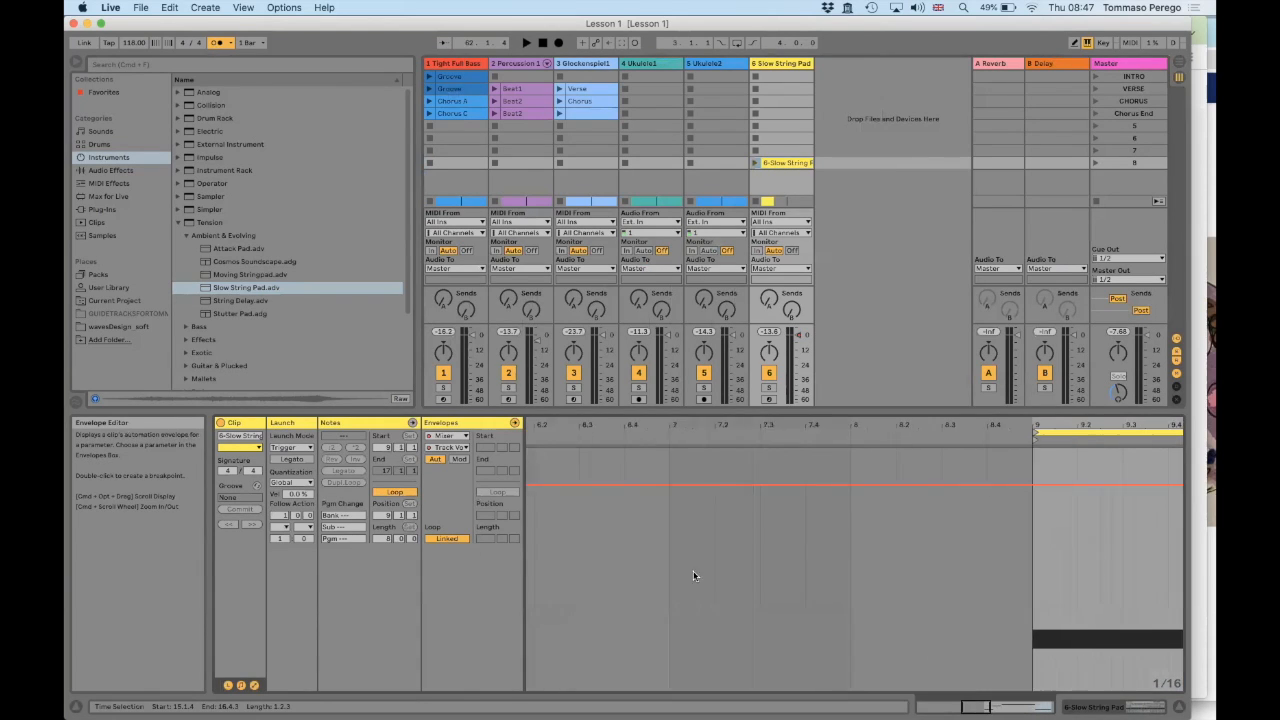
{"action": "right_click", "coordinate": [731, 576]}
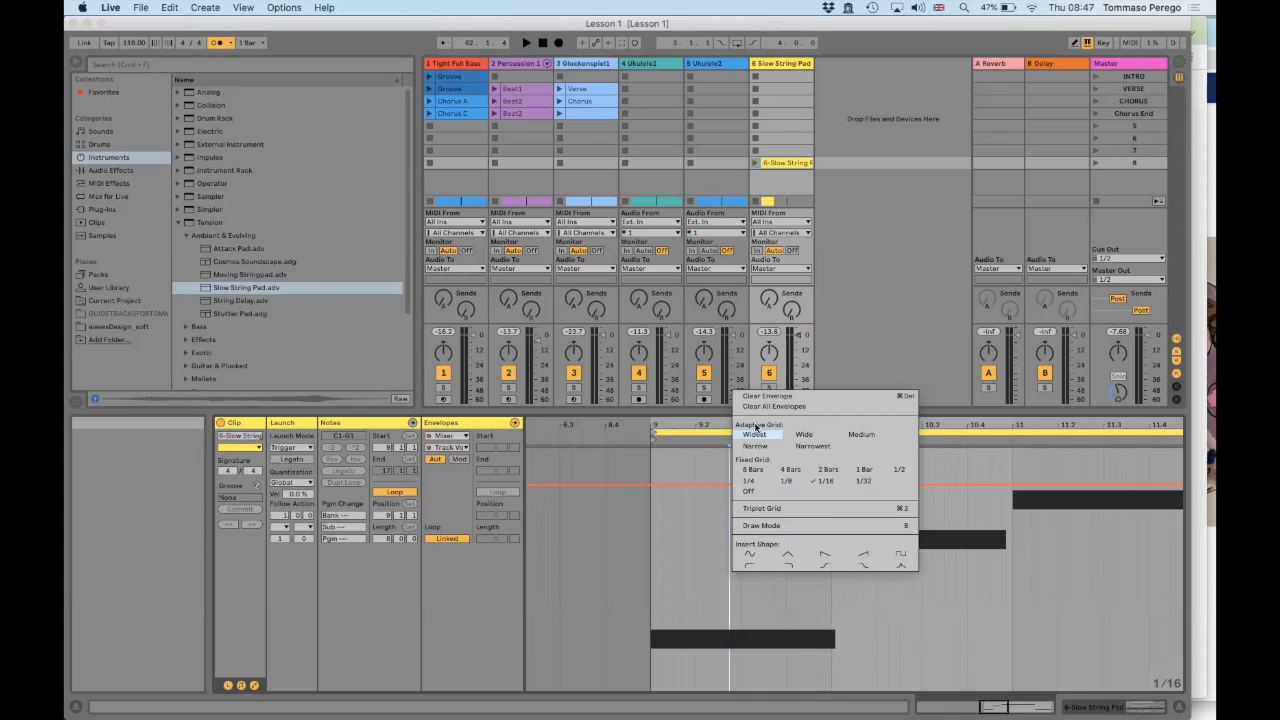
{"action": "left_click", "coordinate": [695, 527]}
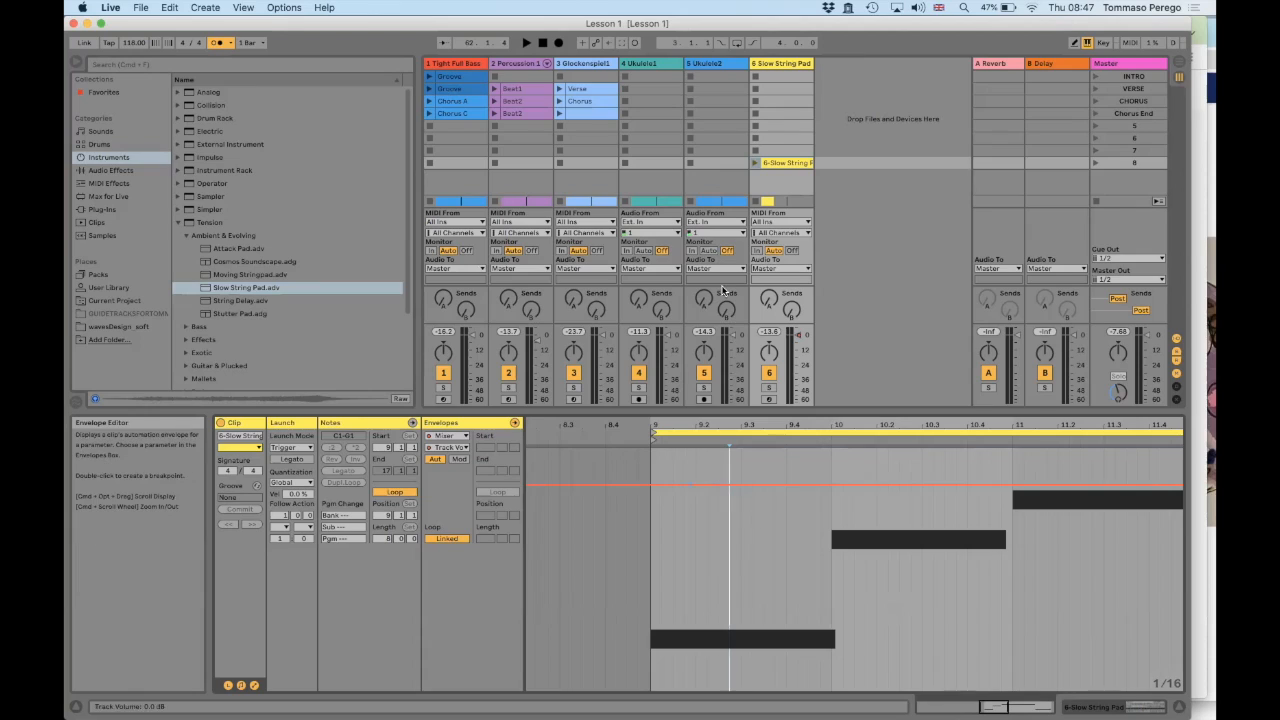
- Review the Slow String Pad clip in the arrangement and the session, comparing its MIDI notes with its Mixer Track Volume envelope
{"action": "scroll", "coordinate": [842, 494], "scroll_direction": "right", "scroll_amount": 2}
{"action": "scroll", "coordinate": [842, 494], "scroll_direction": "right", "scroll_amount": 2}
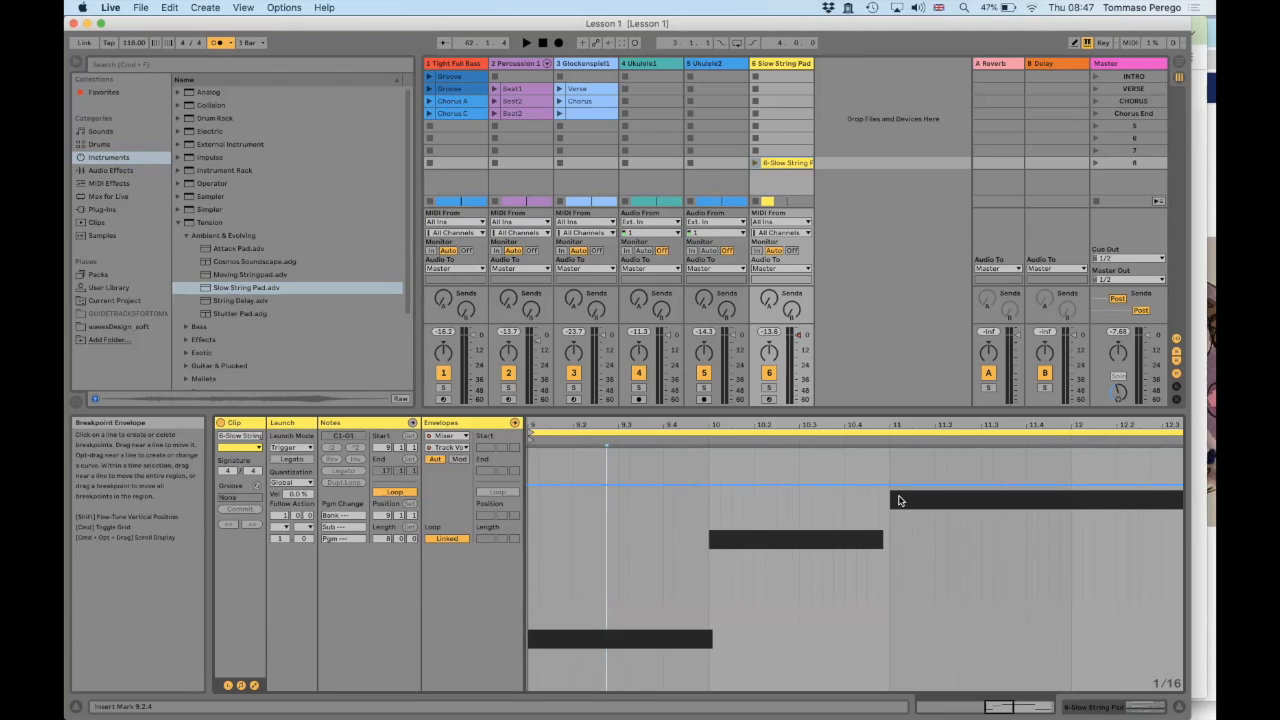
{"action": "key", "text": "Tab"}
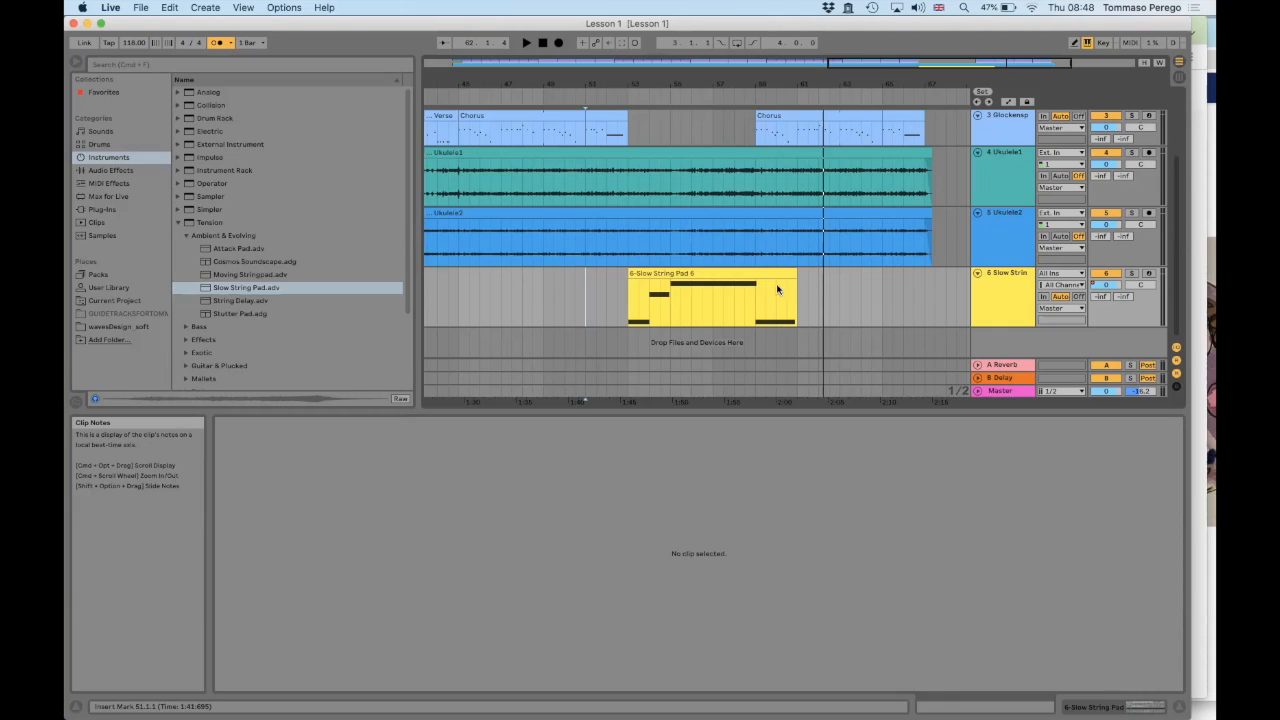
{"action": "key", "text": "Tab"}
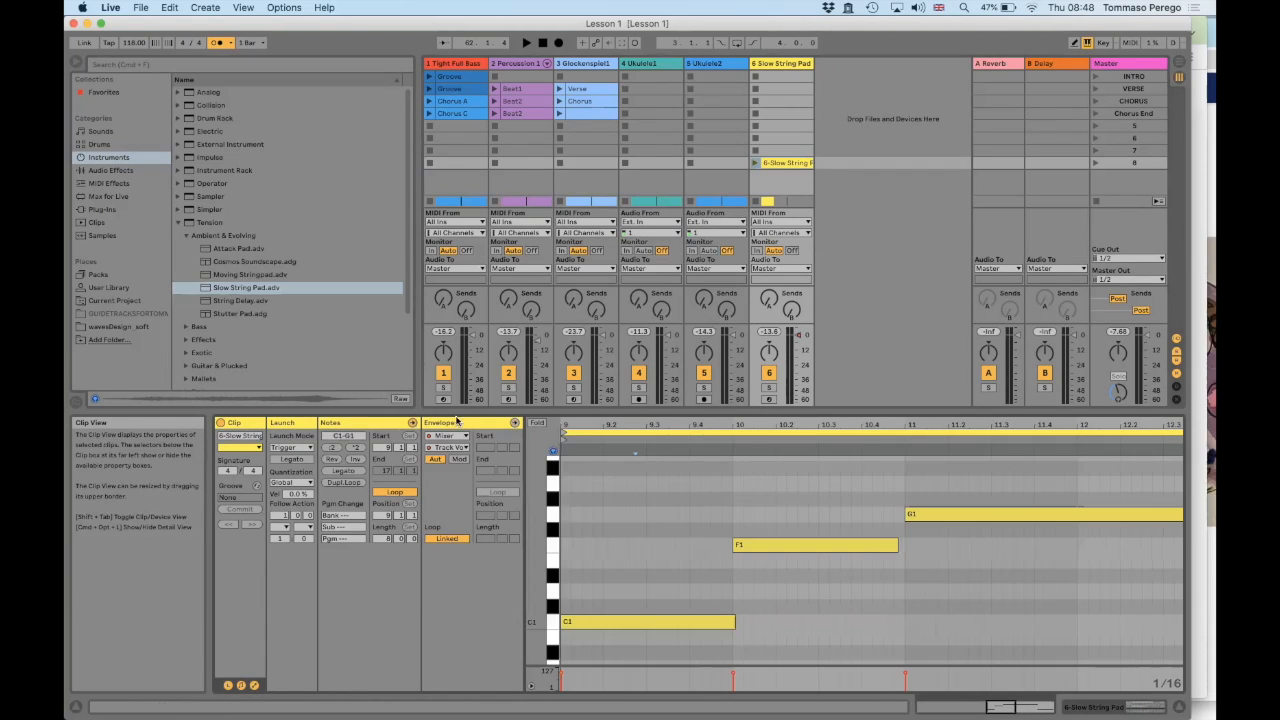
{"action": "left_click", "coordinate": [514, 423]}
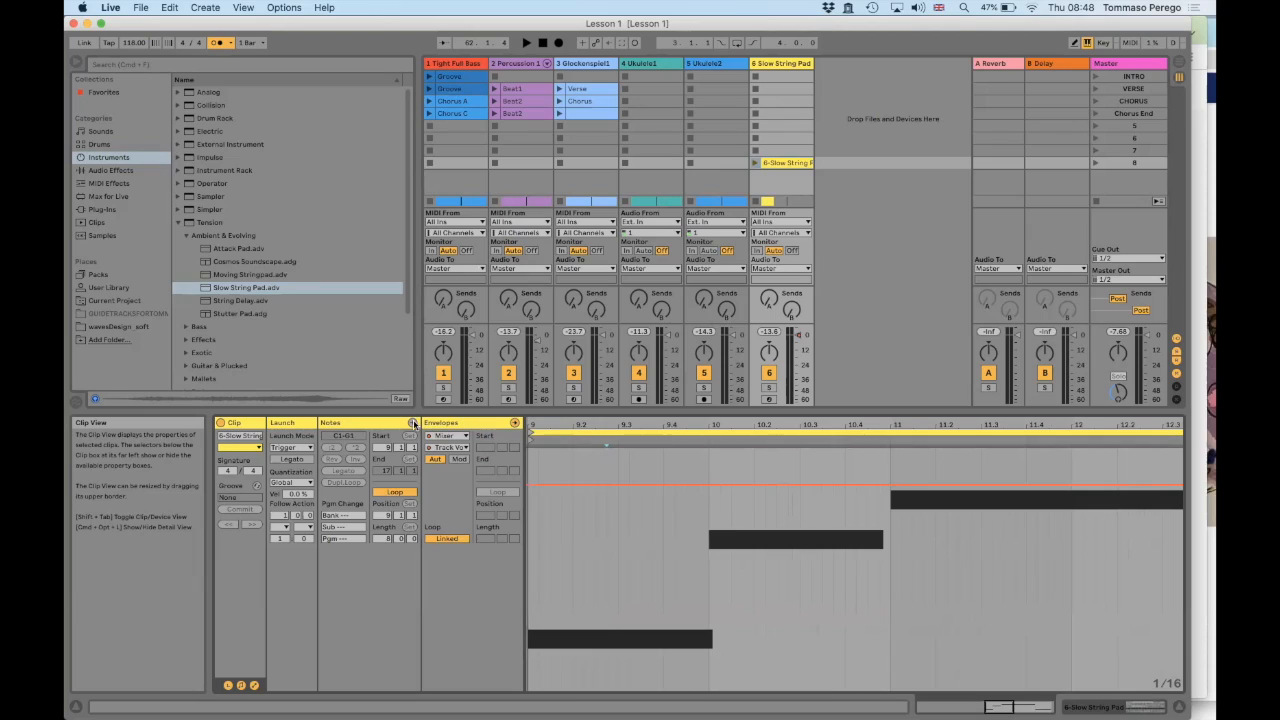
{"action": "left_click", "coordinate": [343, 423]}
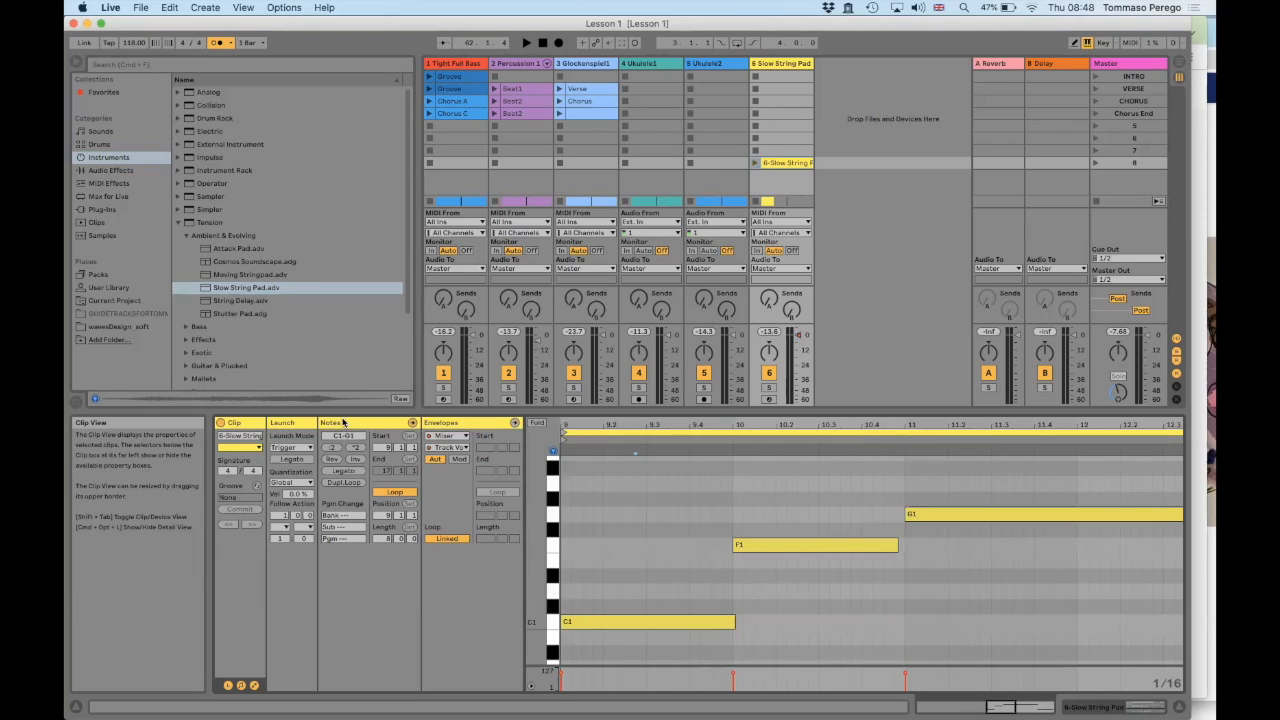
{"action": "left_click", "coordinate": [515, 423]}
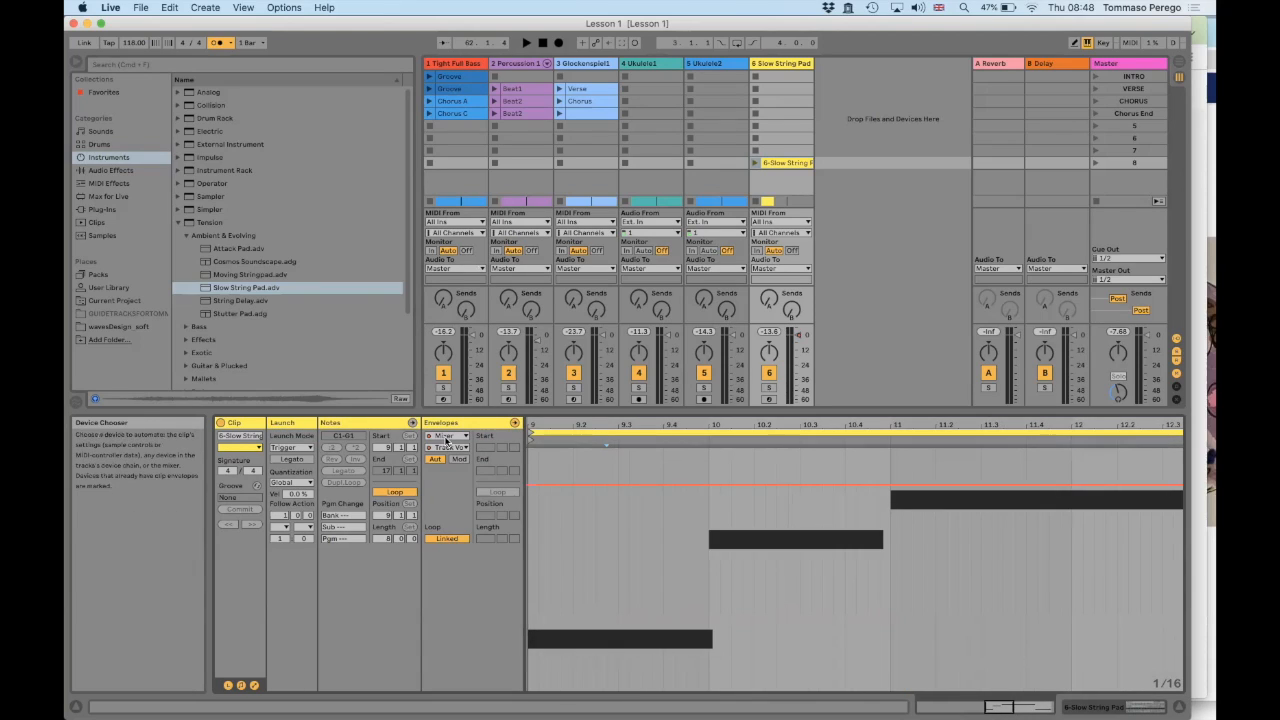